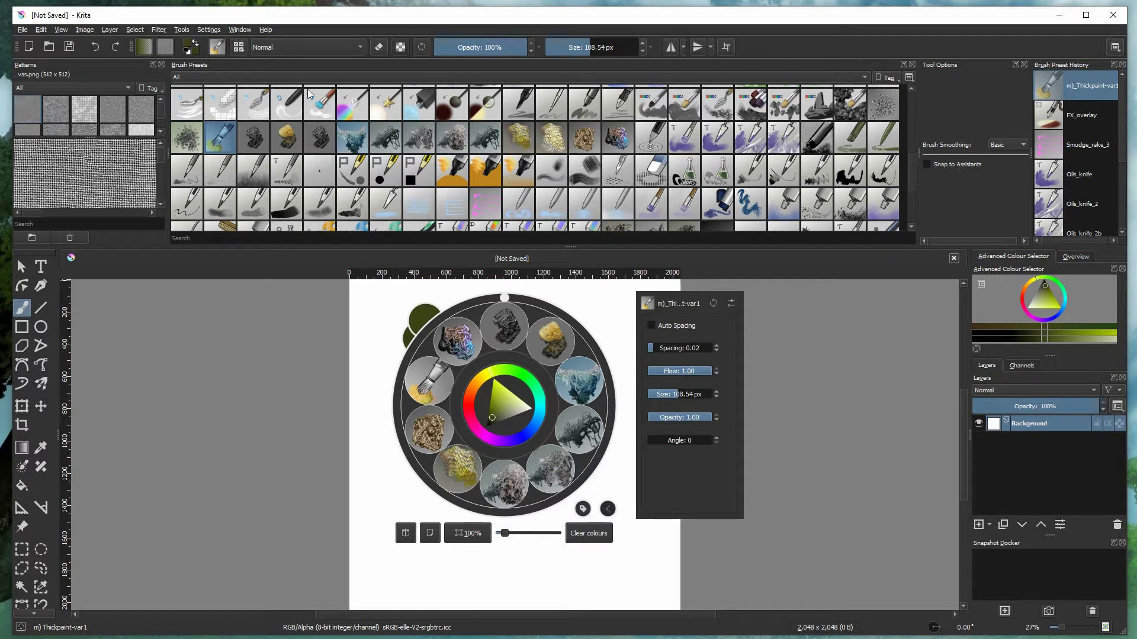
Open the brush settings of the Thickpaint-var1 preset and paint a zigzag test stroke on the scratchpad
click(218, 49)
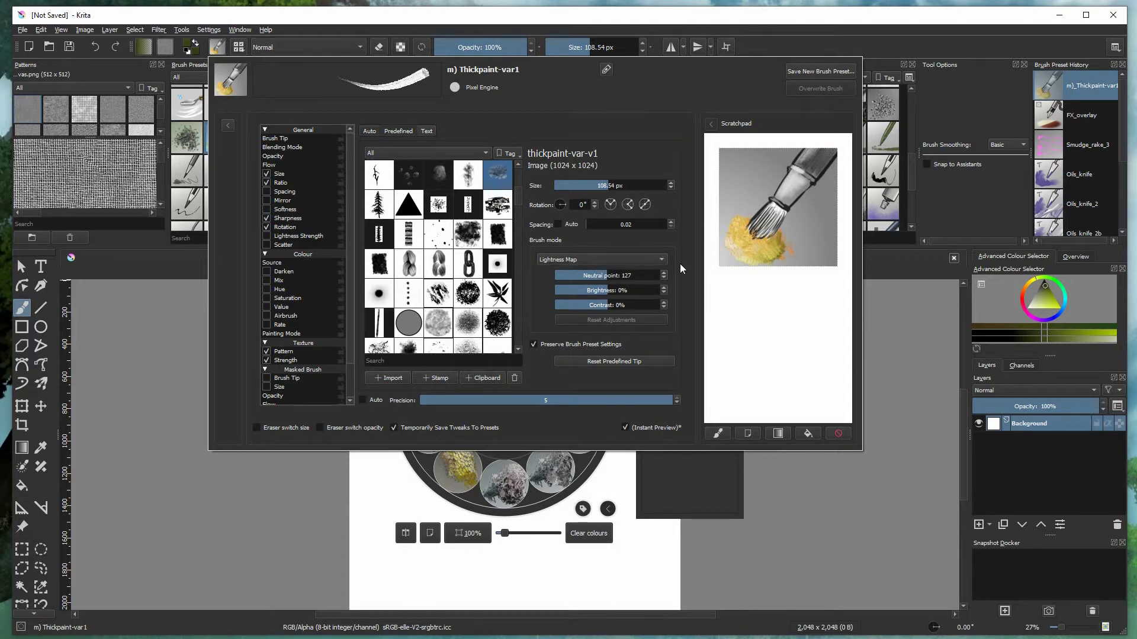
mouse_move(731, 295)
mouse_down()
mouse_move(753, 276)
mouse_move(734, 315)
mouse_move(769, 281)
mouse_move(761, 349)
mouse_move(790, 305)
mouse_up()
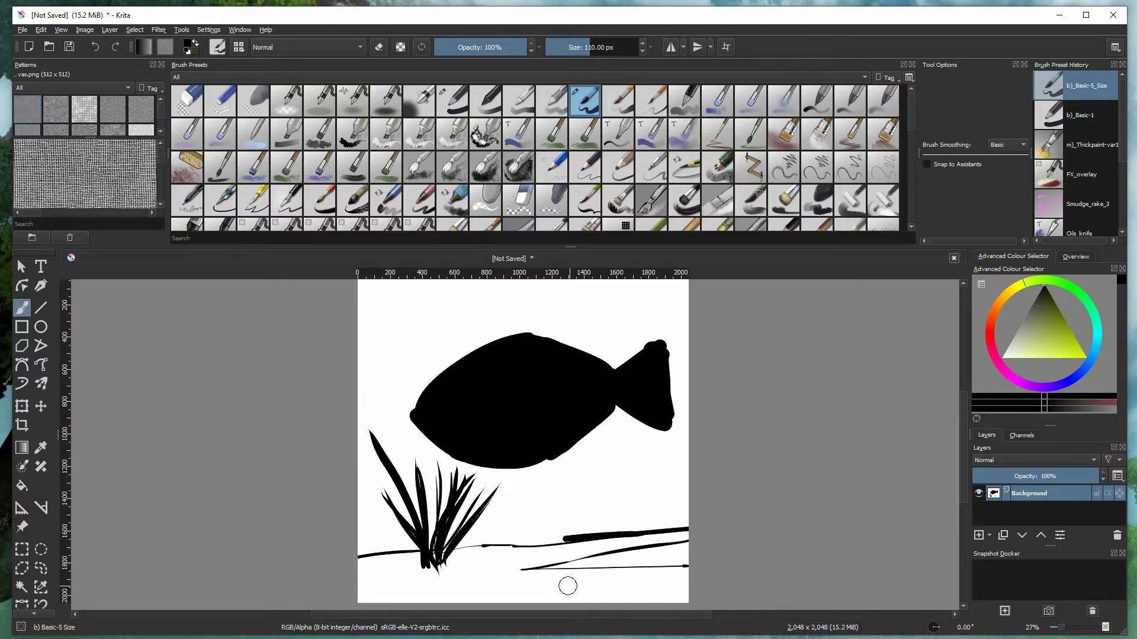
Select the M-metal-skin2 brush preset and inspect its blending mode and brush tip settings
drag(711, 472, 710, 488)
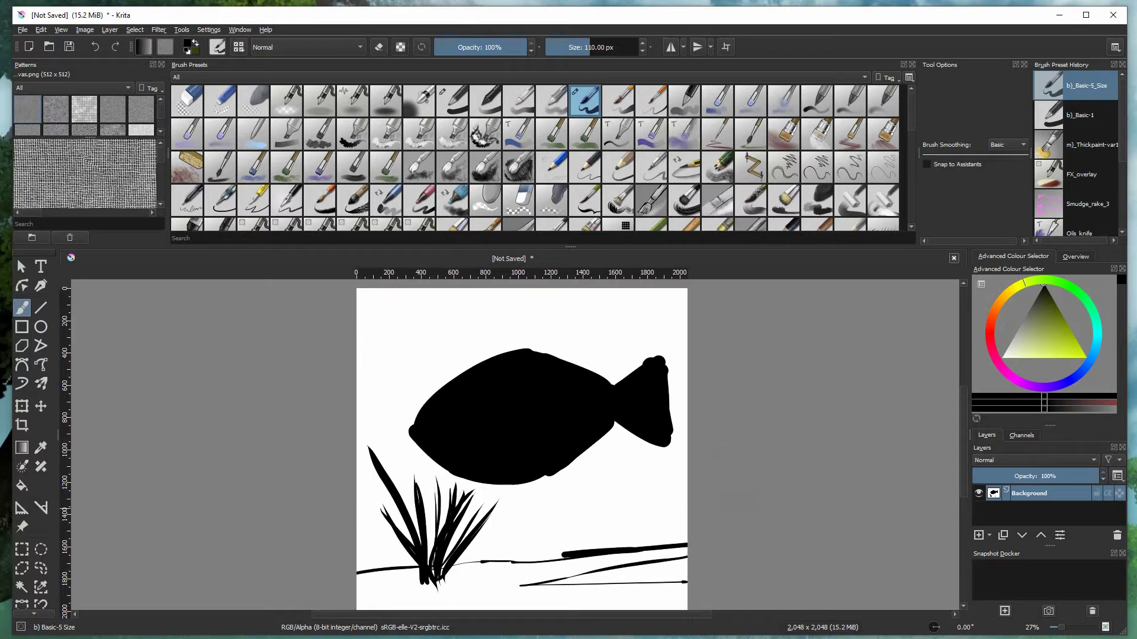
drag(910, 123, 922, 165)
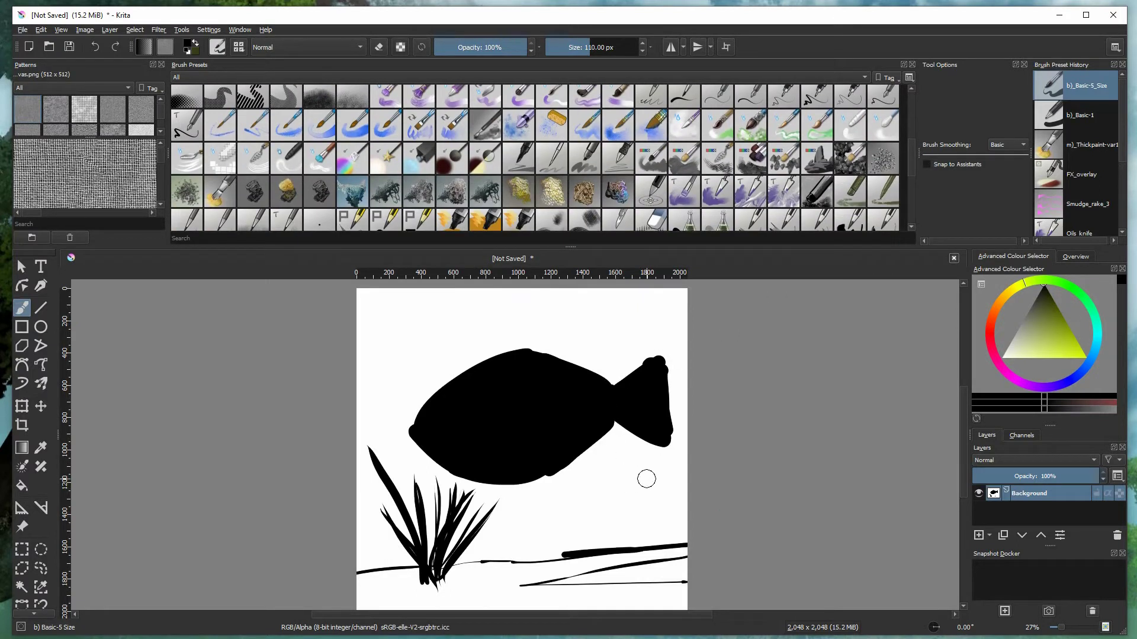
click(554, 193)
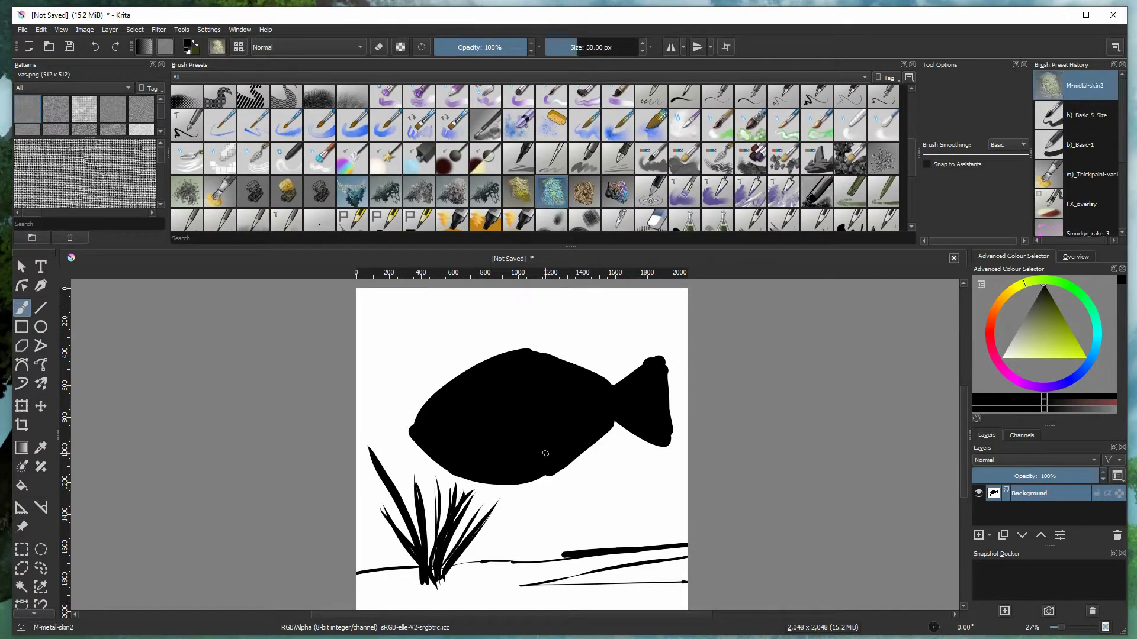
click(519, 191)
click(551, 191)
key(F5)
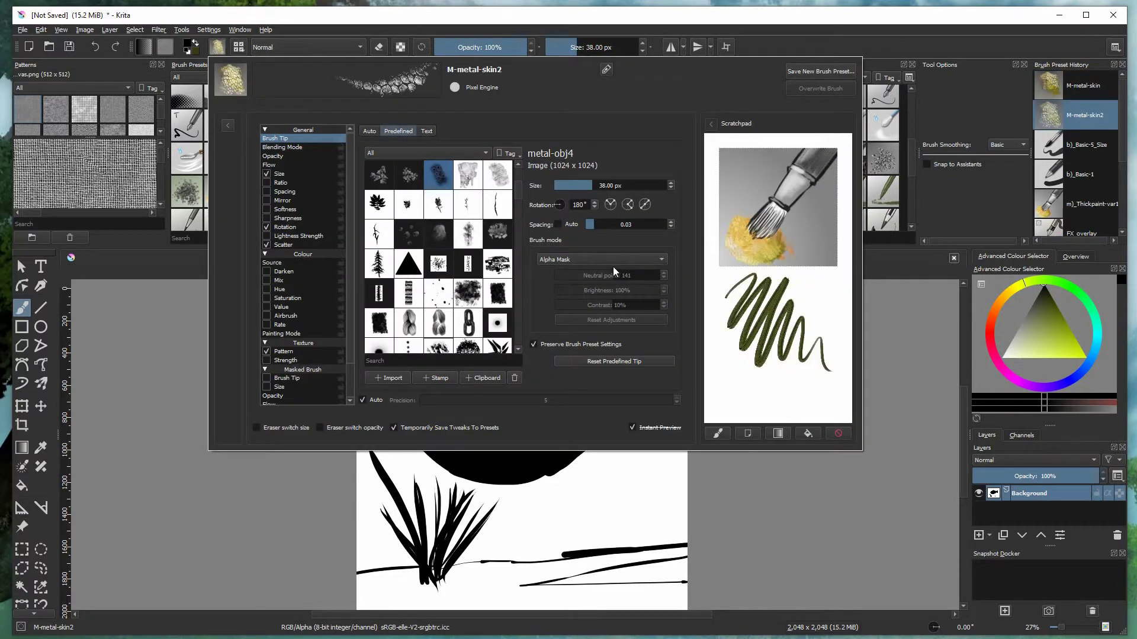
click(296, 146)
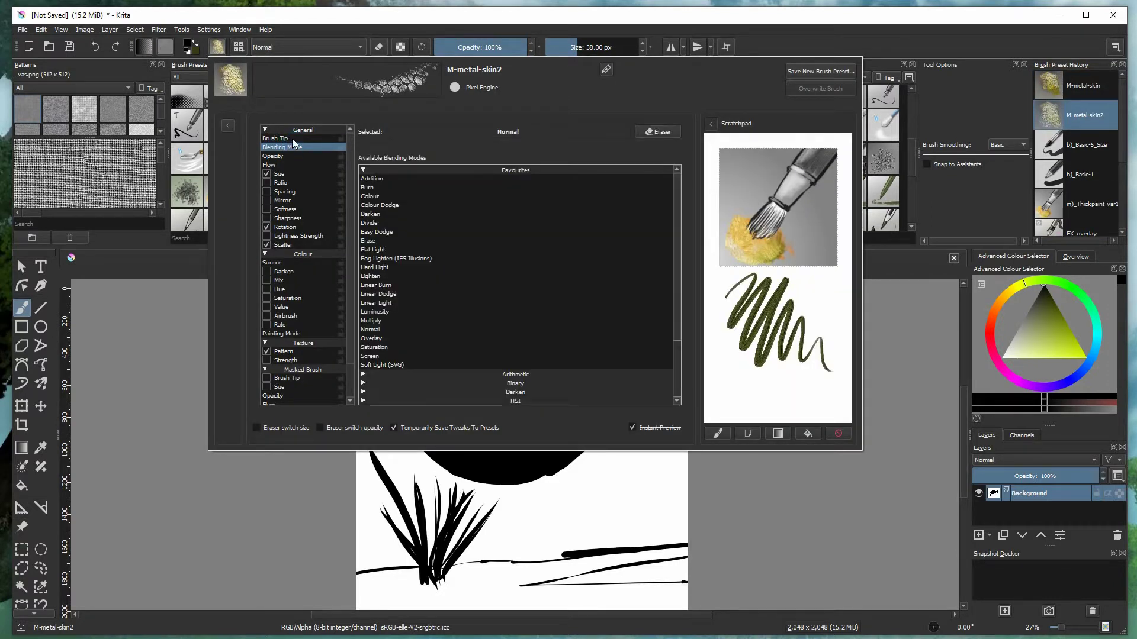
click(298, 138)
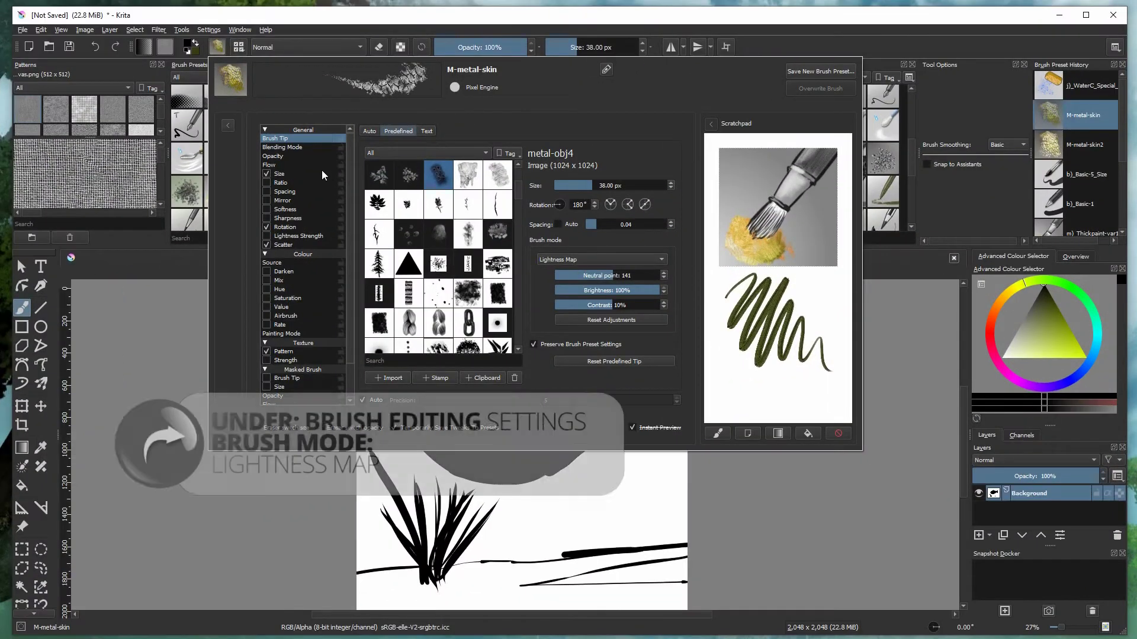
Switch the metal-obj4 tip of M-metal-skin to Lightness Map brush mode with brightness 35% and contrast -6%
click(444, 180)
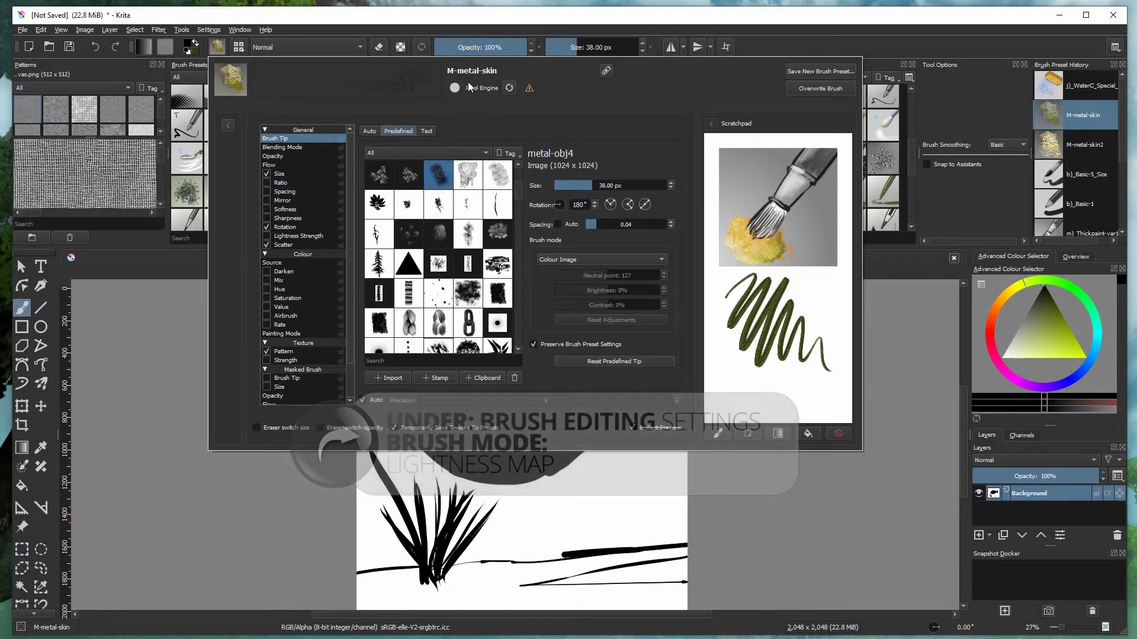
click(595, 258)
click(598, 258)
click(602, 262)
click(601, 273)
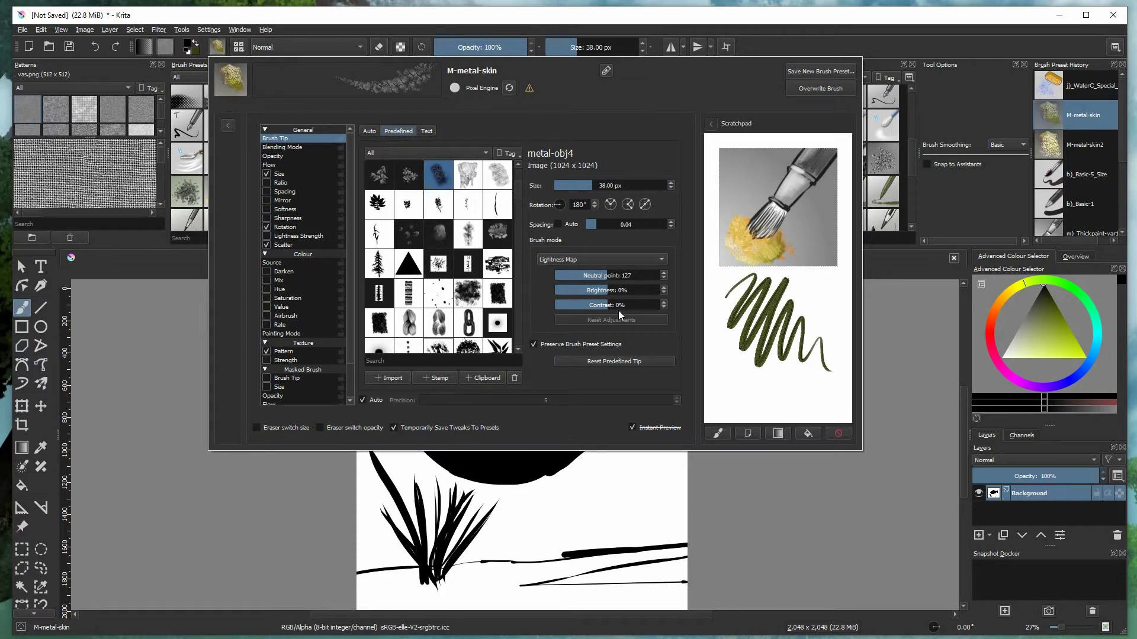
mouse_move(614, 290)
mouse_down()
mouse_move(631, 289)
mouse_move(594, 305)
mouse_move(608, 291)
mouse_up()
Open the texture pattern settings of the M-metal-skin brush and browse the available patterns
scroll(314, 340, down, 2)
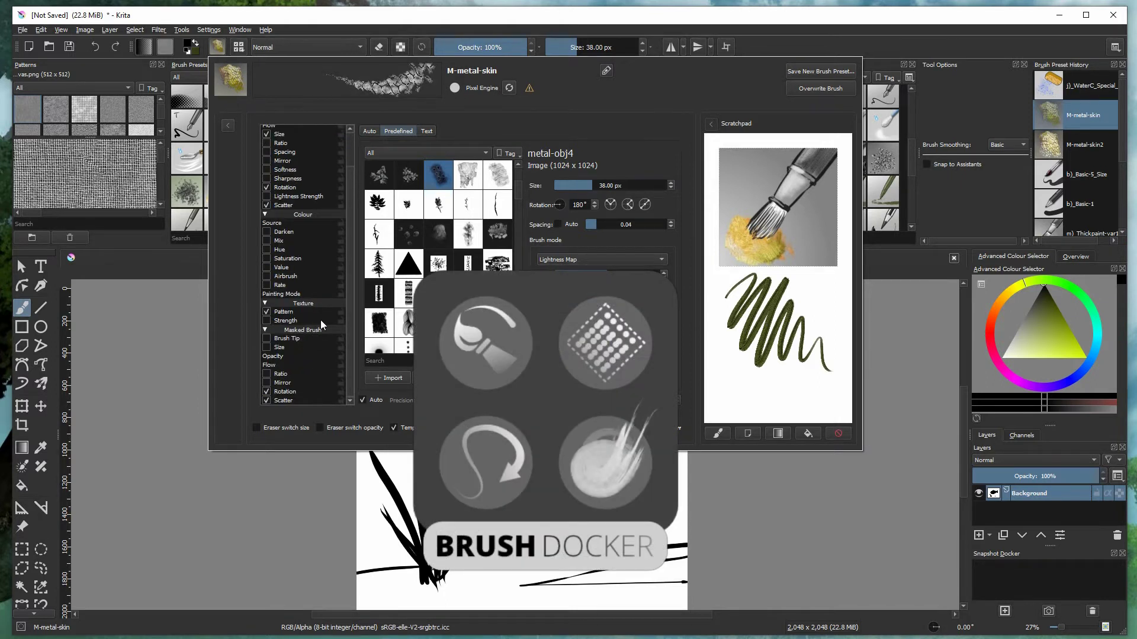
click(311, 310)
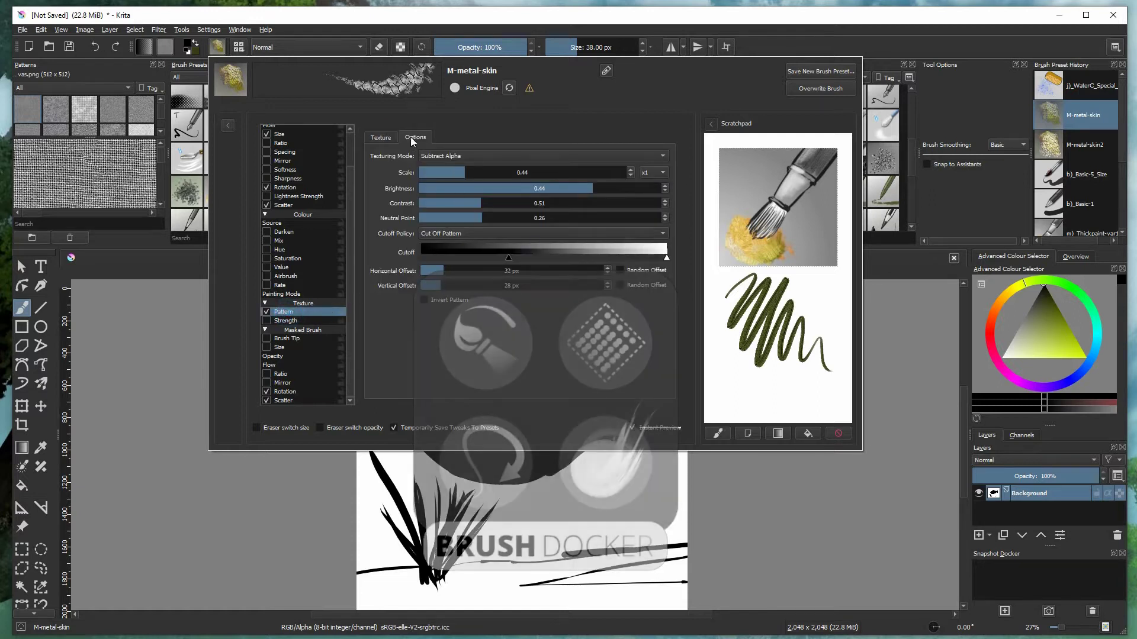
click(568, 212)
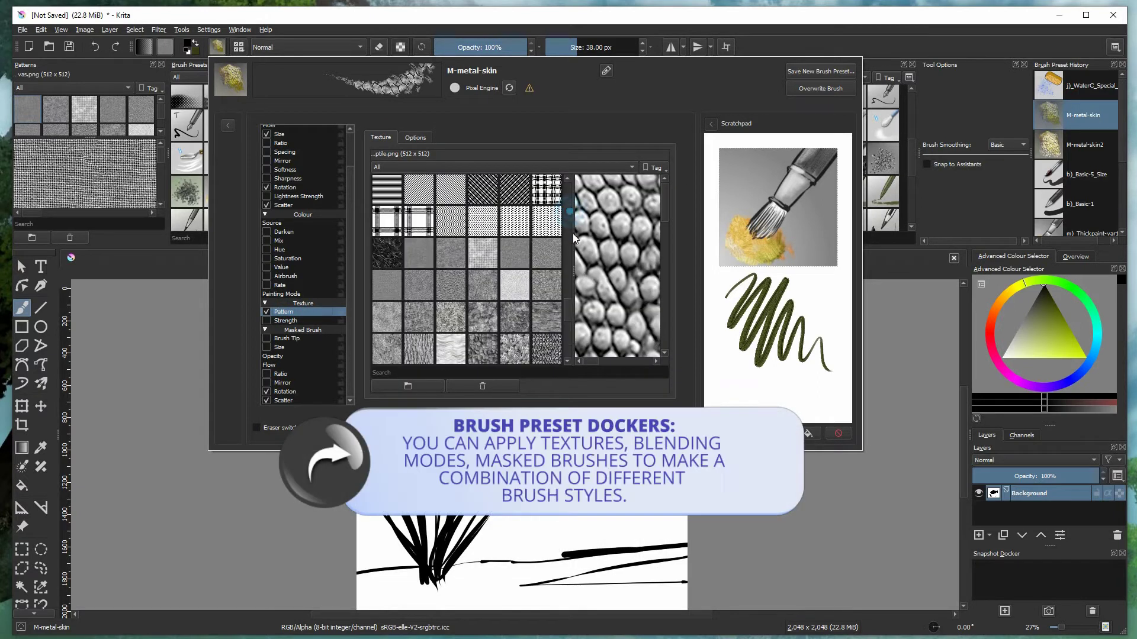
drag(566, 311, 563, 278)
scroll(564, 279, down, 3)
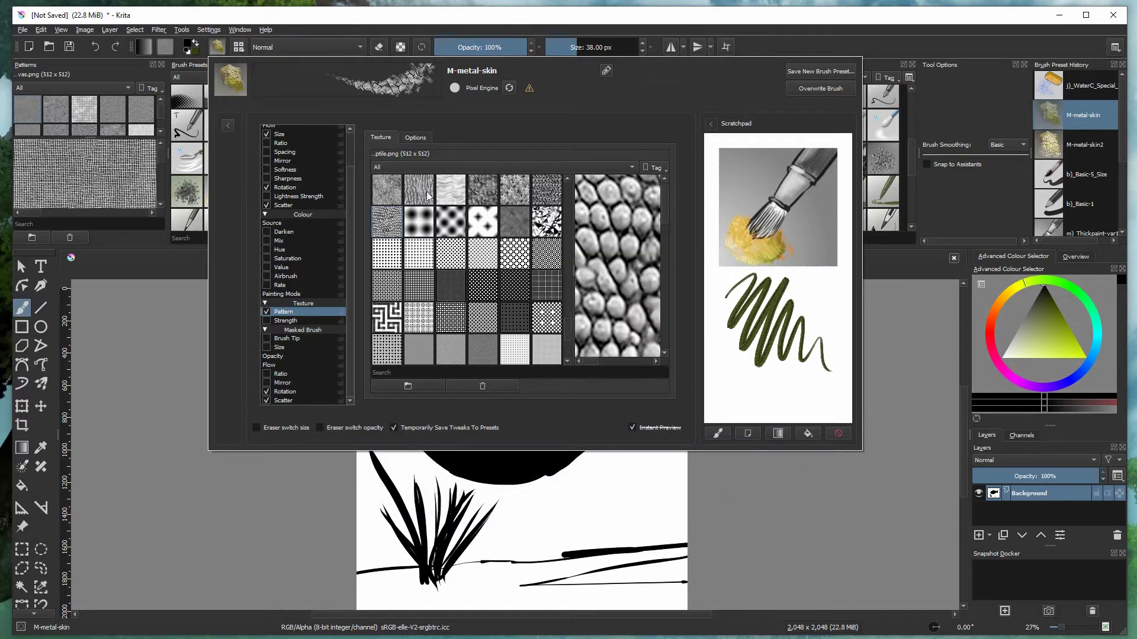
Set the texture's scale to 0.58, brightness to 0.47 and contrast to 0.72, keeping Subtract Alpha as texturing mode
click(415, 138)
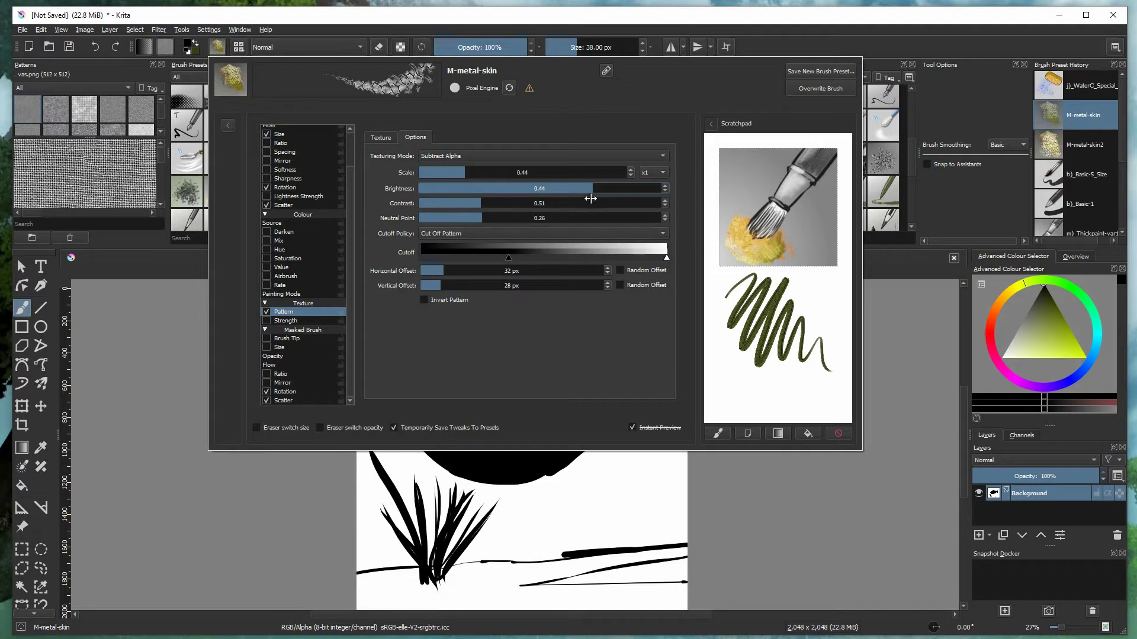
scroll(573, 186, up, 3)
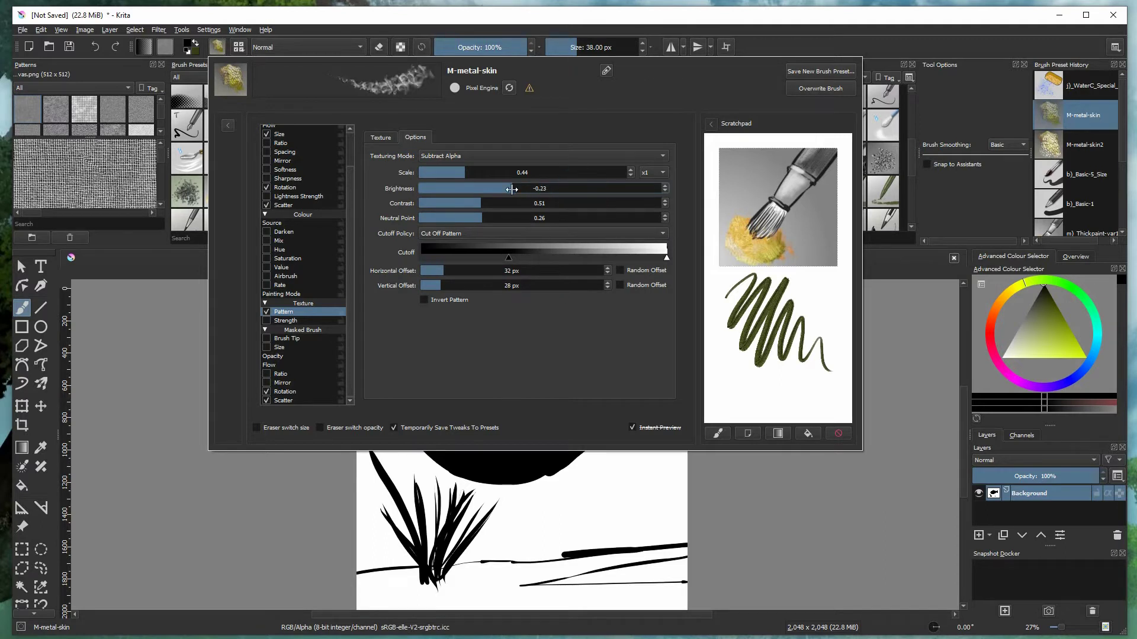
mouse_move(541, 202)
mouse_down()
mouse_move(463, 204)
mouse_move(534, 205)
mouse_move(485, 209)
mouse_move(505, 208)
mouse_up()
drag(465, 172, 479, 173)
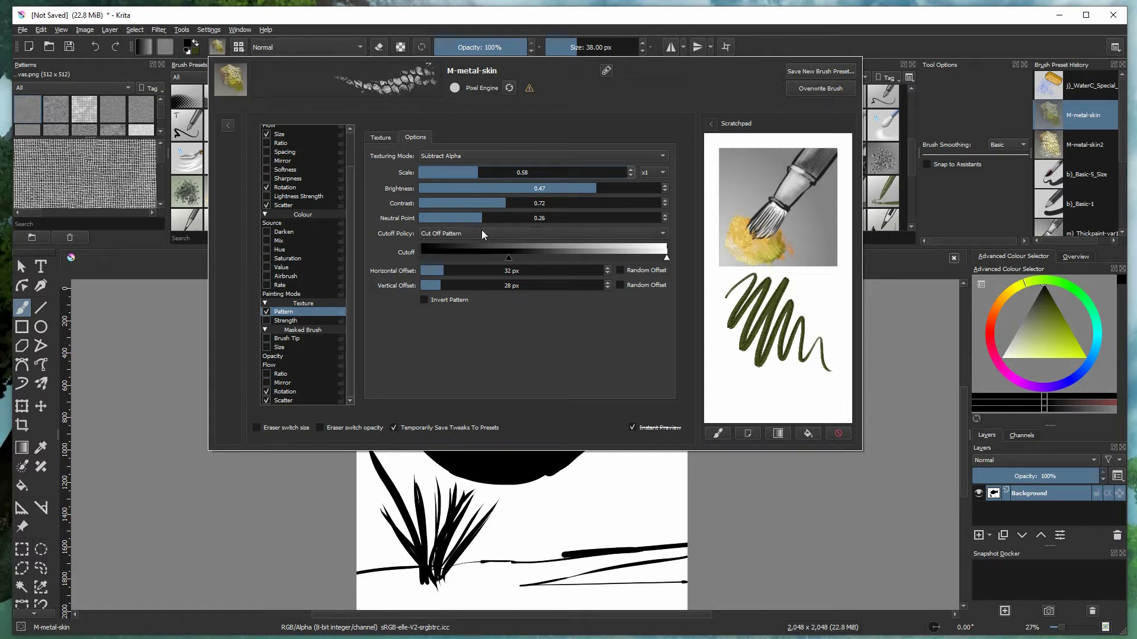
click(467, 156)
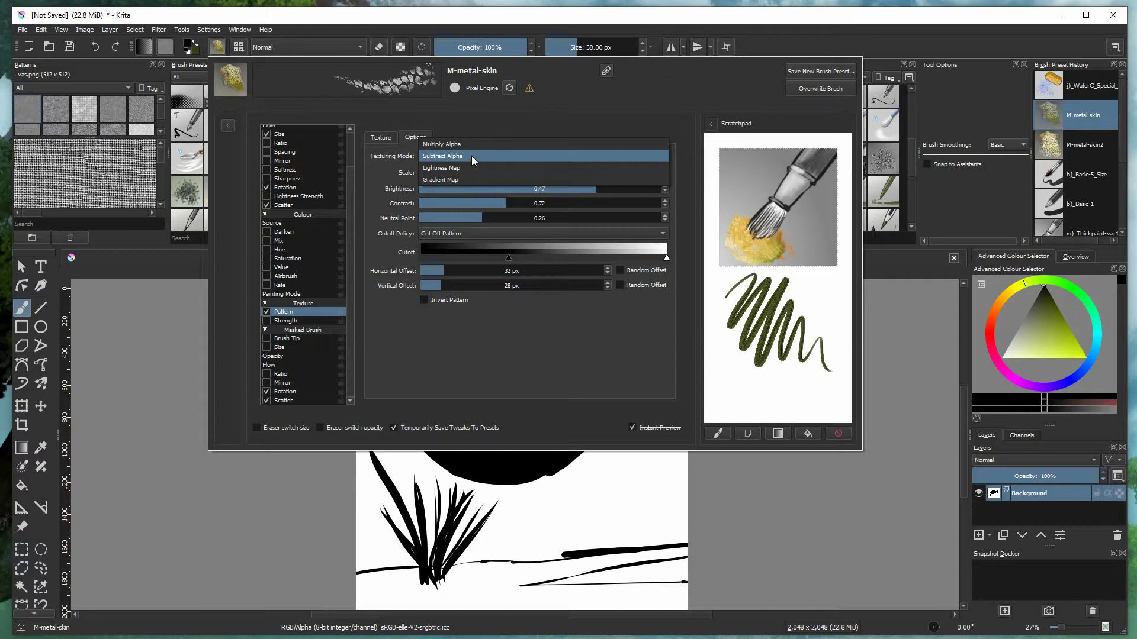
click(473, 154)
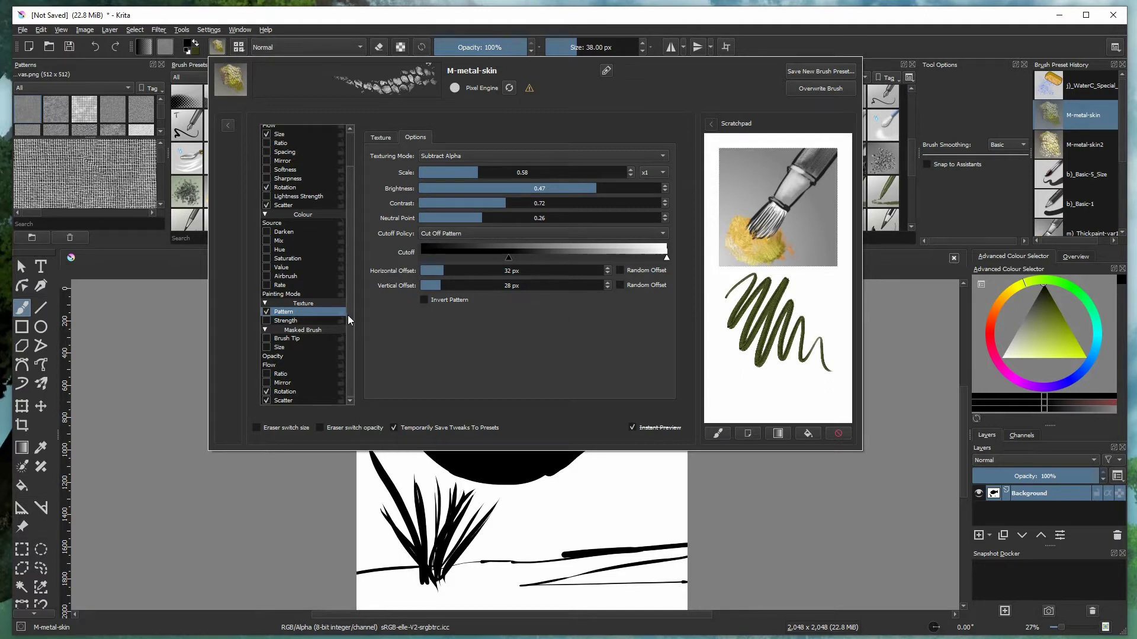
Clear the scratchpad, fill it with the brush preset image and paint a test stroke on it
drag(348, 315, 349, 226)
click(274, 138)
click(838, 433)
click(726, 435)
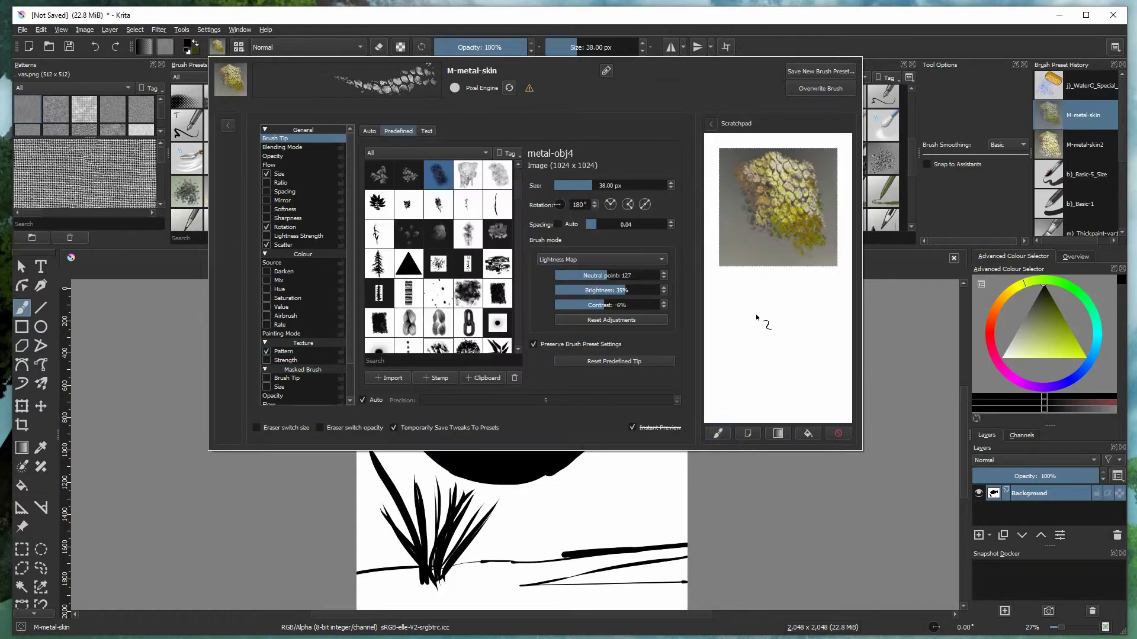
drag(756, 314, 809, 343)
click(922, 44)
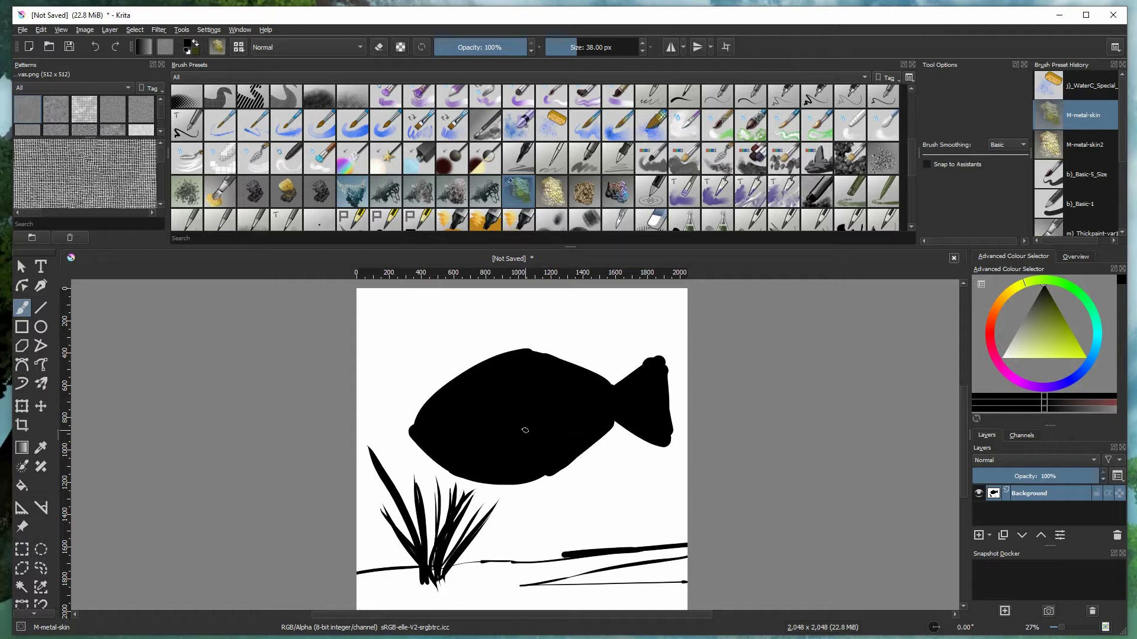
Enlarge the brush to about 272 px and paint pale greyish-yellow scales on the upper front of the fish's body
shift+drag(526, 431, 568, 431)
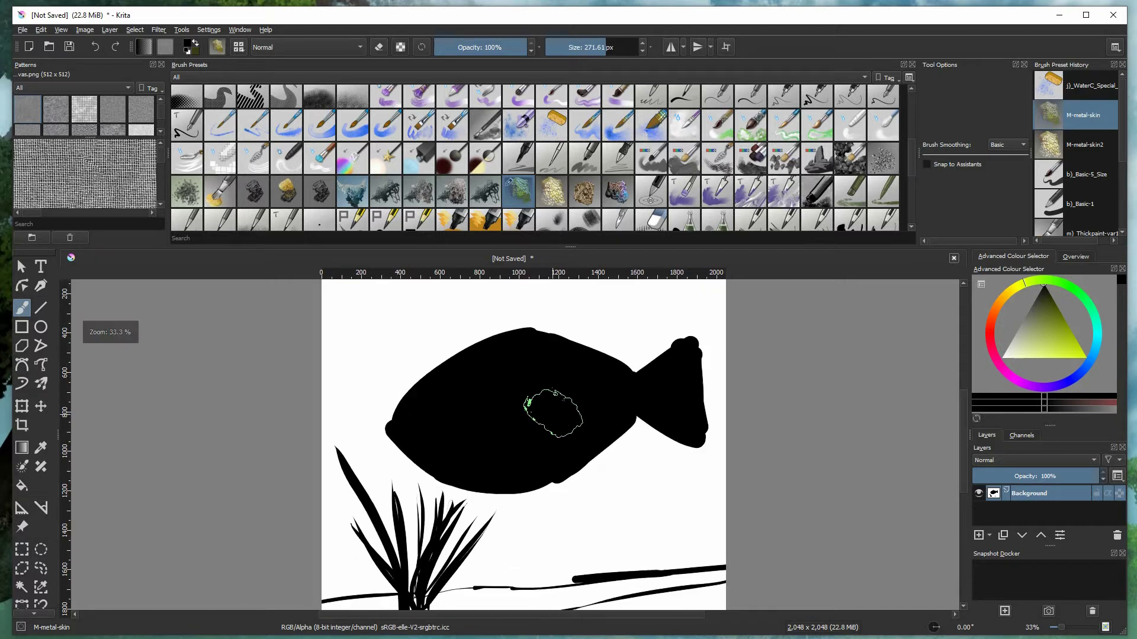
scroll(544, 414, up, 3)
scroll(657, 385, up, 3)
mouse_move(370, 414)
mouse_down()
mouse_move(396, 403)
mouse_move(450, 409)
mouse_move(427, 397)
mouse_move(467, 403)
mouse_move(361, 409)
mouse_move(419, 388)
mouse_move(468, 394)
mouse_move(474, 438)
mouse_move(453, 456)
mouse_up()
click(1022, 336)
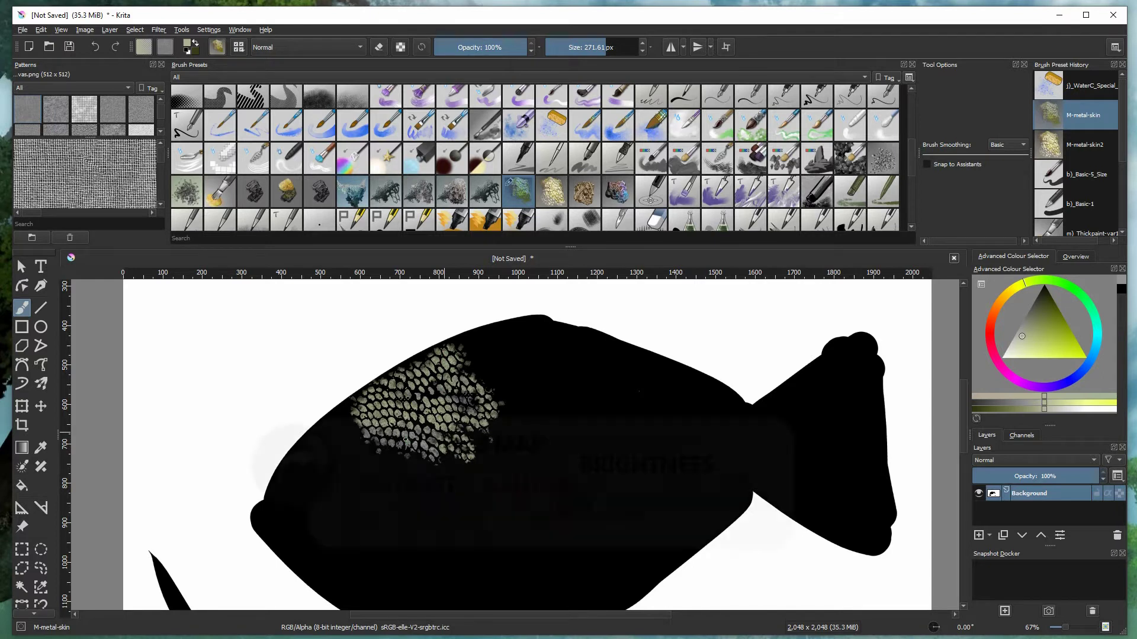
Raise the brush tip's Lightness Map brightness, and set its contrast to 6% and neutral point to 140
click(217, 52)
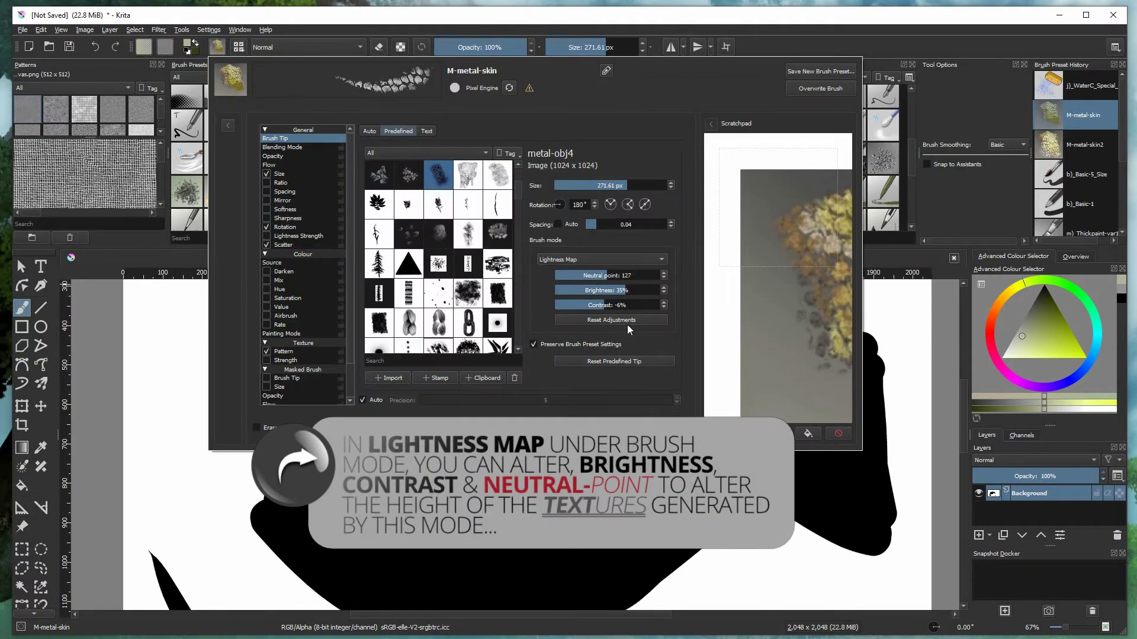
drag(621, 291, 618, 290)
click(615, 305)
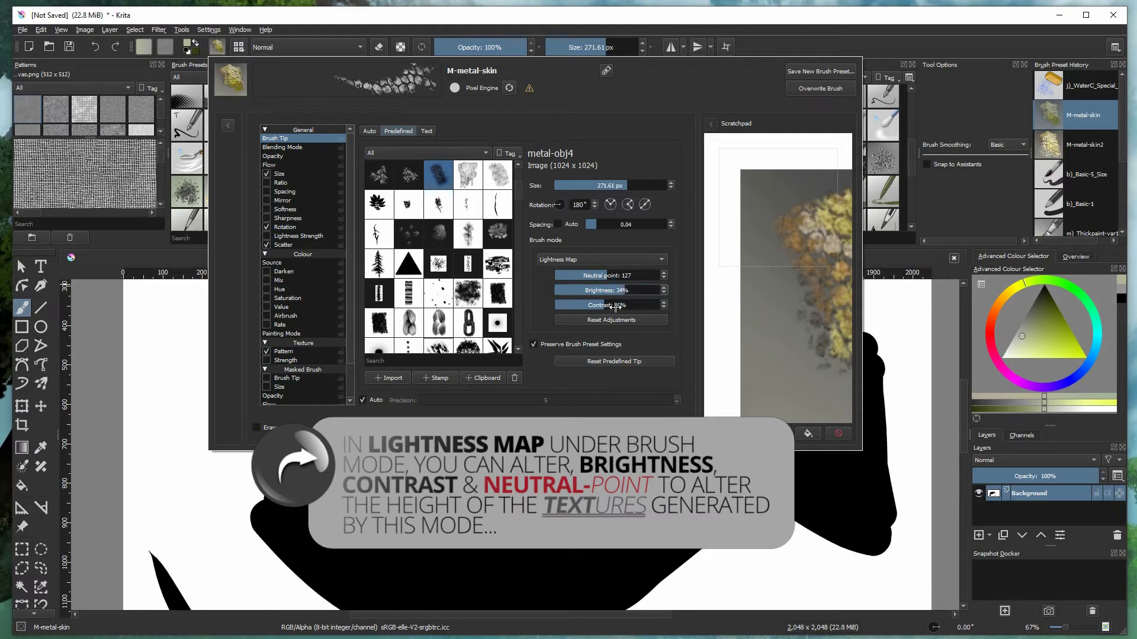
click(601, 305)
click(635, 290)
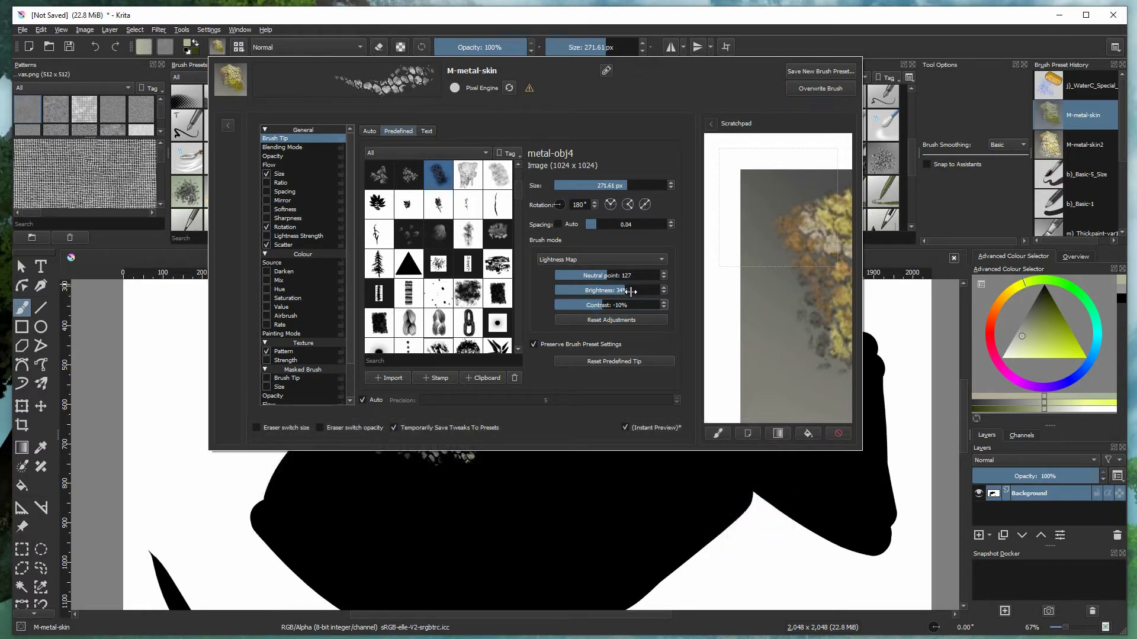
click(618, 305)
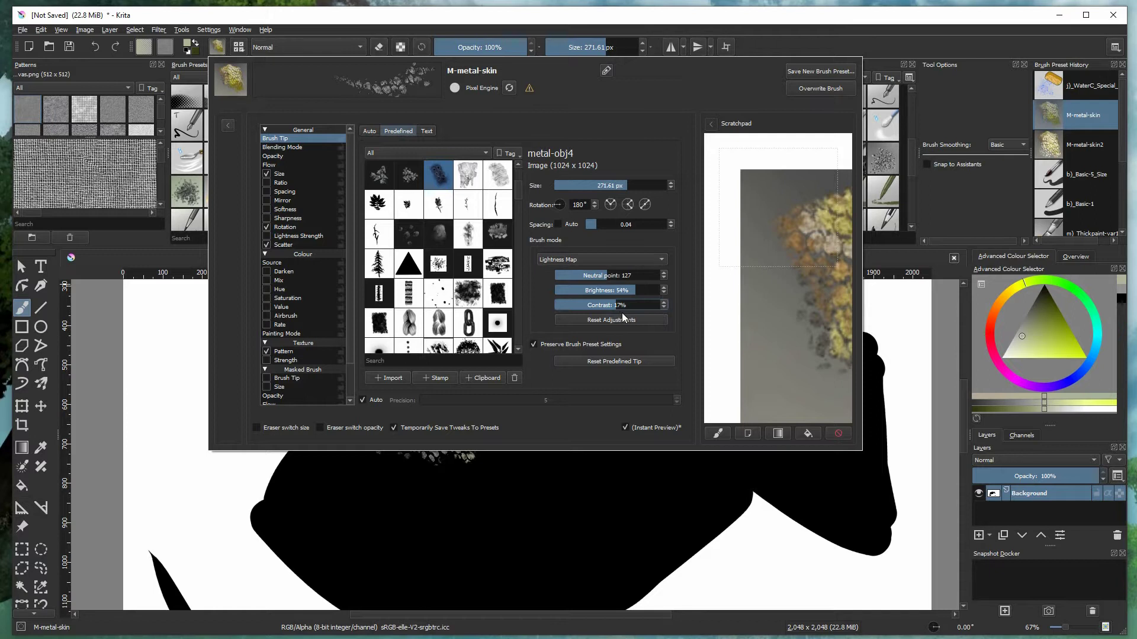
click(621, 303)
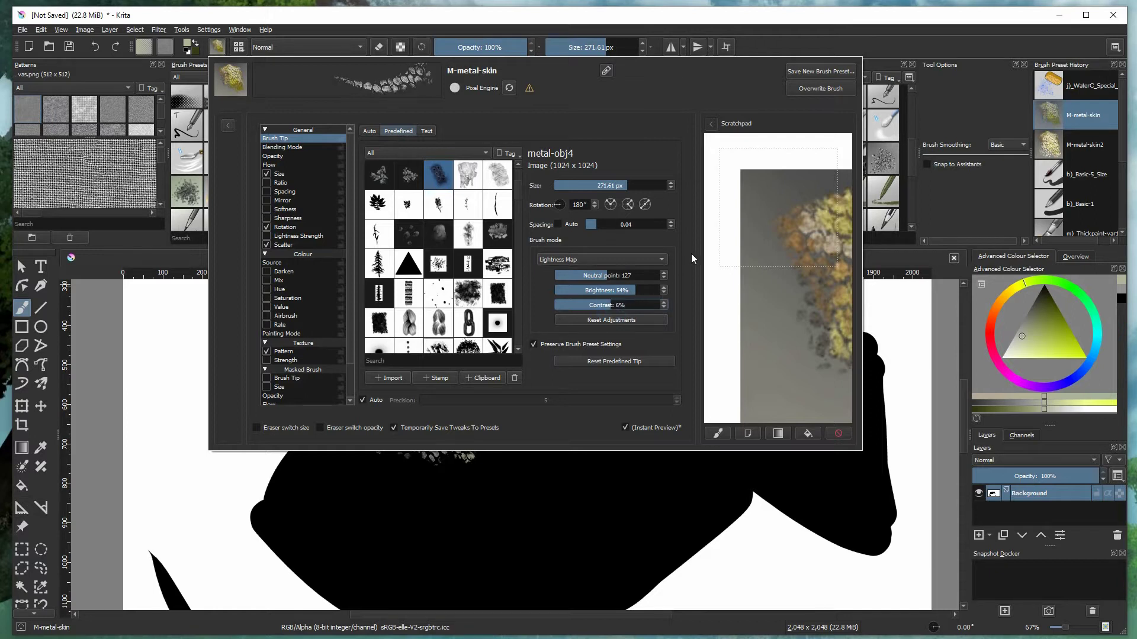
click(611, 275)
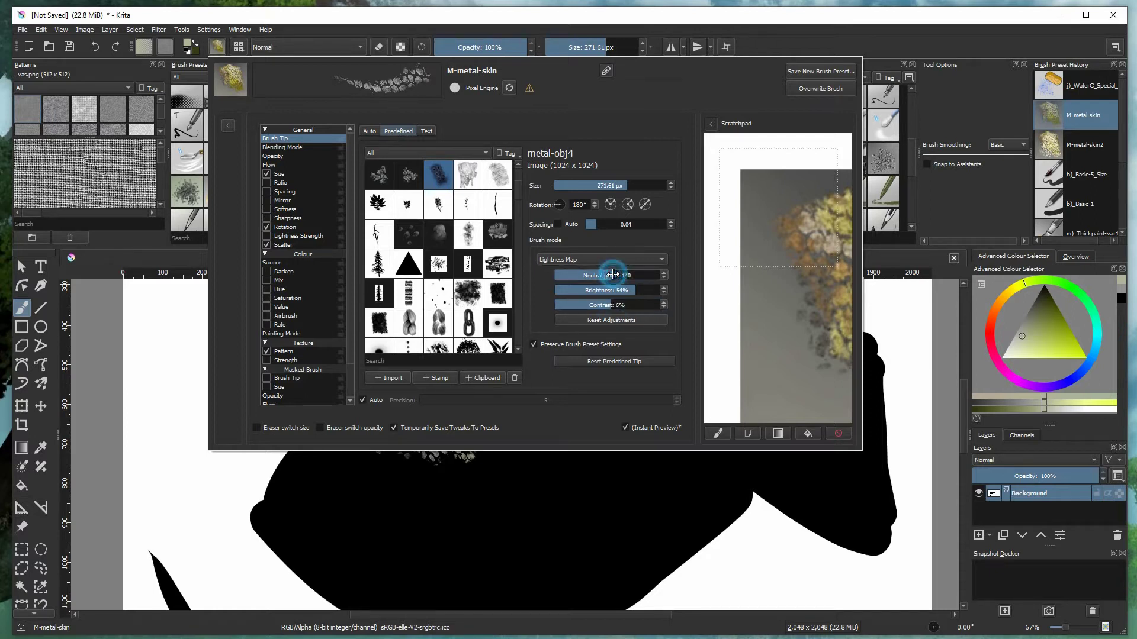
click(637, 290)
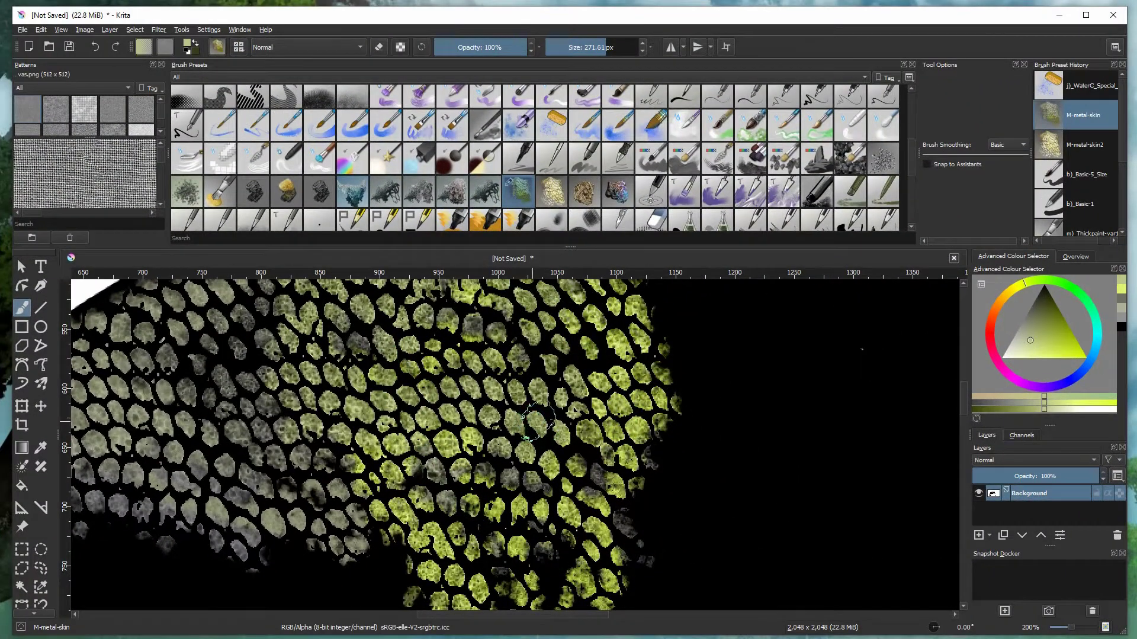
Paint bright yellow-green scales across the middle of the fish's upper body
mouse_move(536, 422)
mouse_down()
mouse_move(562, 367)
mouse_move(622, 363)
mouse_move(666, 426)
mouse_move(684, 417)
mouse_move(700, 352)
mouse_move(731, 370)
mouse_move(740, 386)
mouse_move(719, 401)
mouse_move(721, 463)
mouse_move(680, 471)
mouse_move(656, 501)
mouse_up()
key(1)
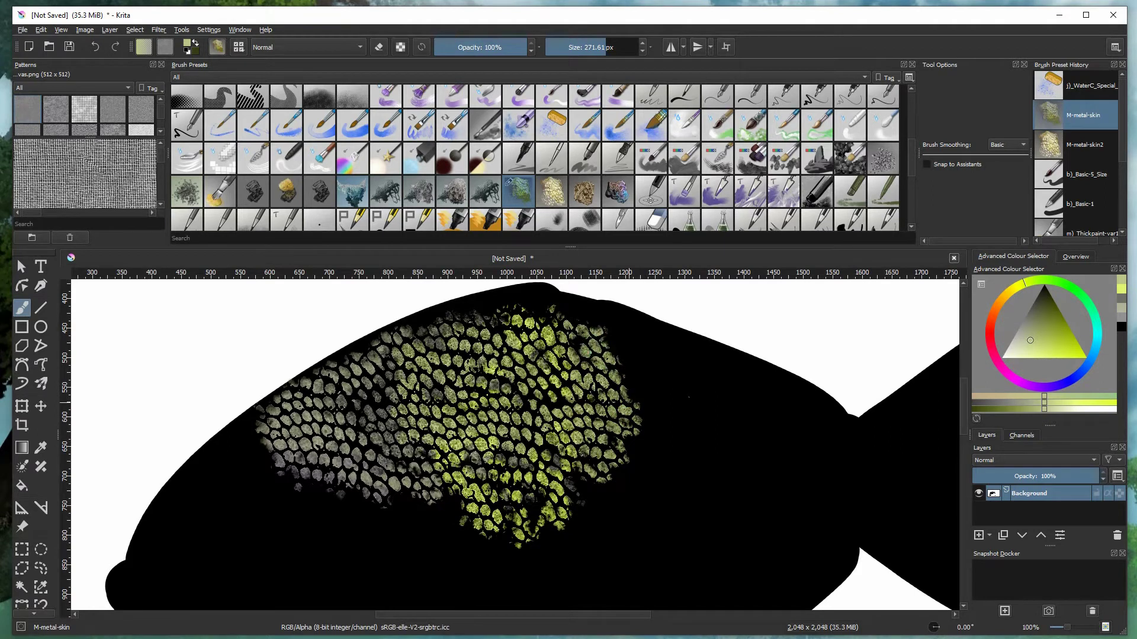
click(217, 47)
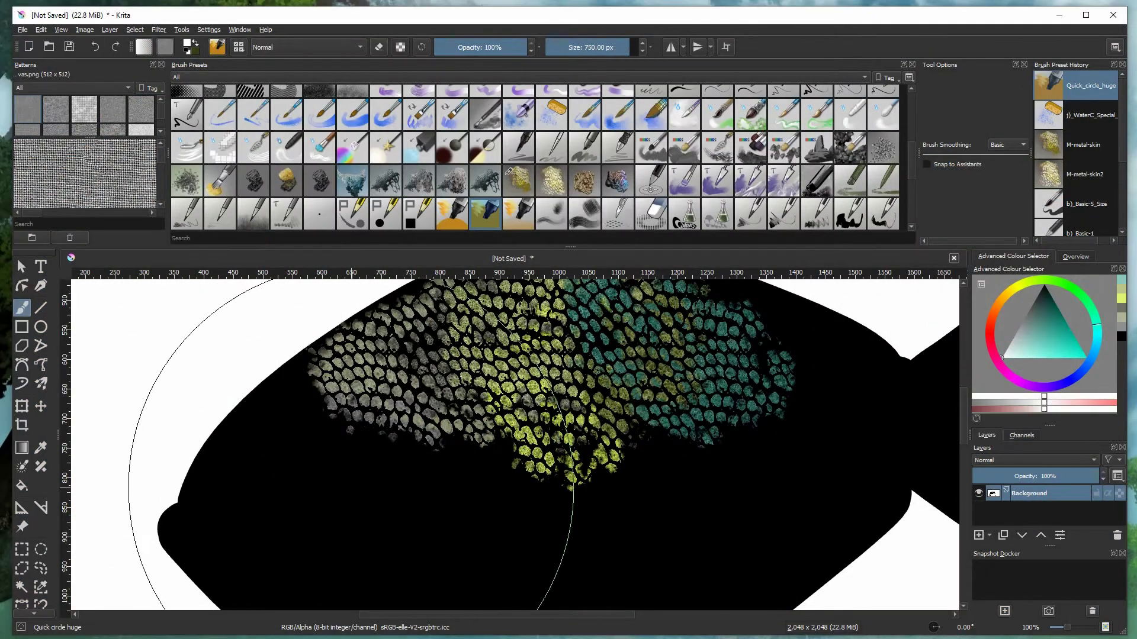
Shrink the Quick_circle_huge brush and stamp a white round eye on the fish's head
key(bracketleft)
key(bracketleft)
key(bracketleft)
key(bracketleft)
click(279, 462)
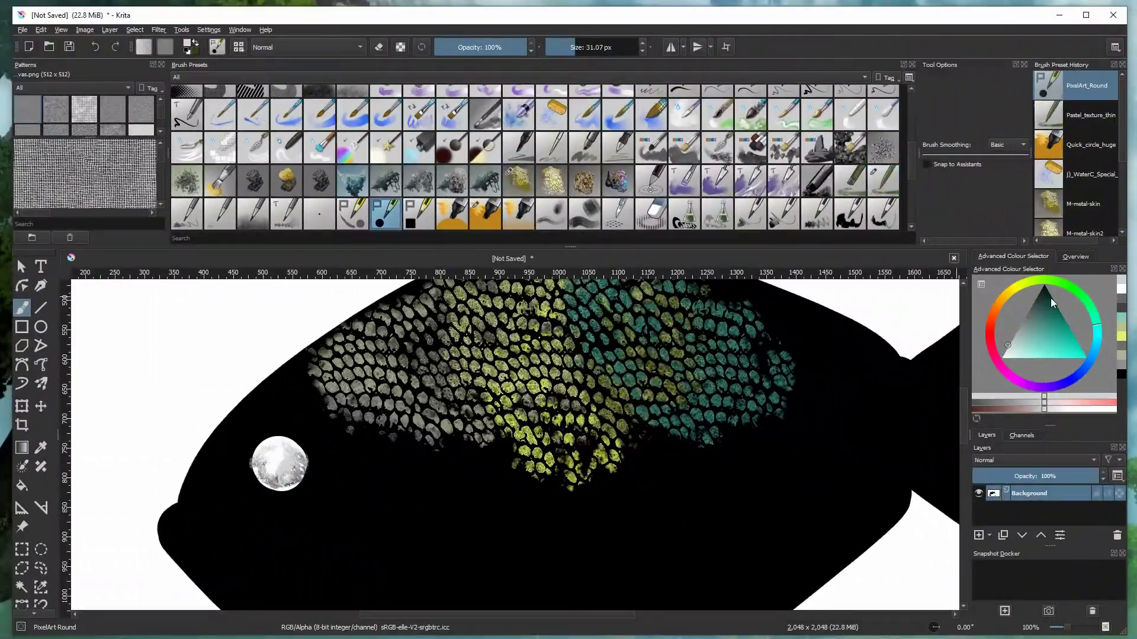
Add a black pupil to the fish's eye and shade the eye softly with the Basic-4 Flow Opacity preset
click(1052, 304)
scroll(533, 157, up, 10)
click(552, 101)
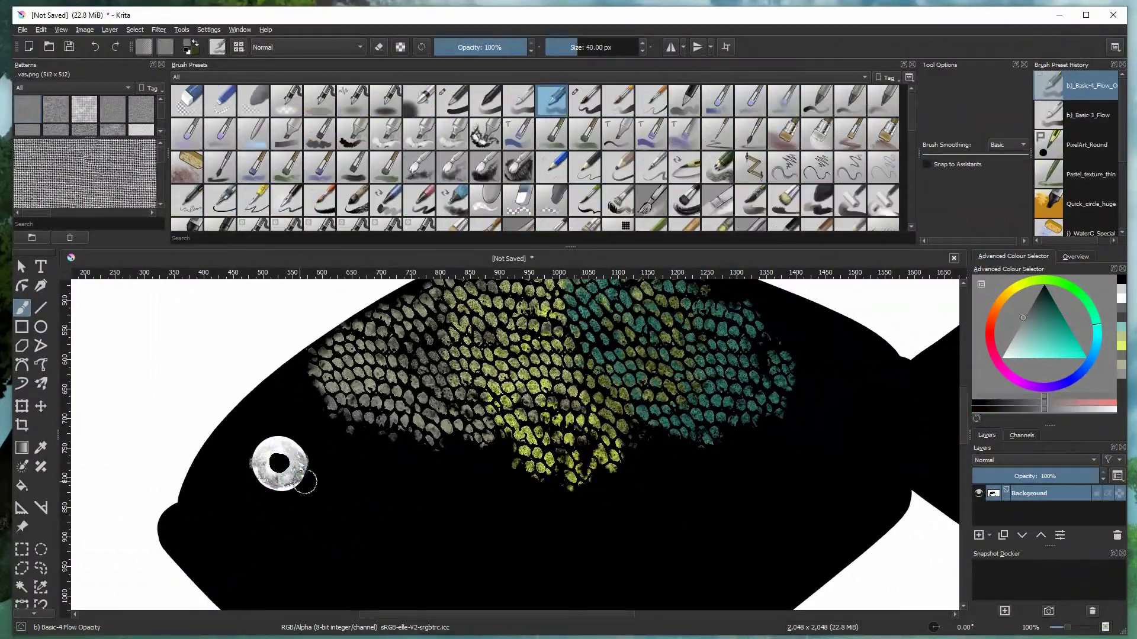
click(278, 462)
scroll(305, 493, down, 2)
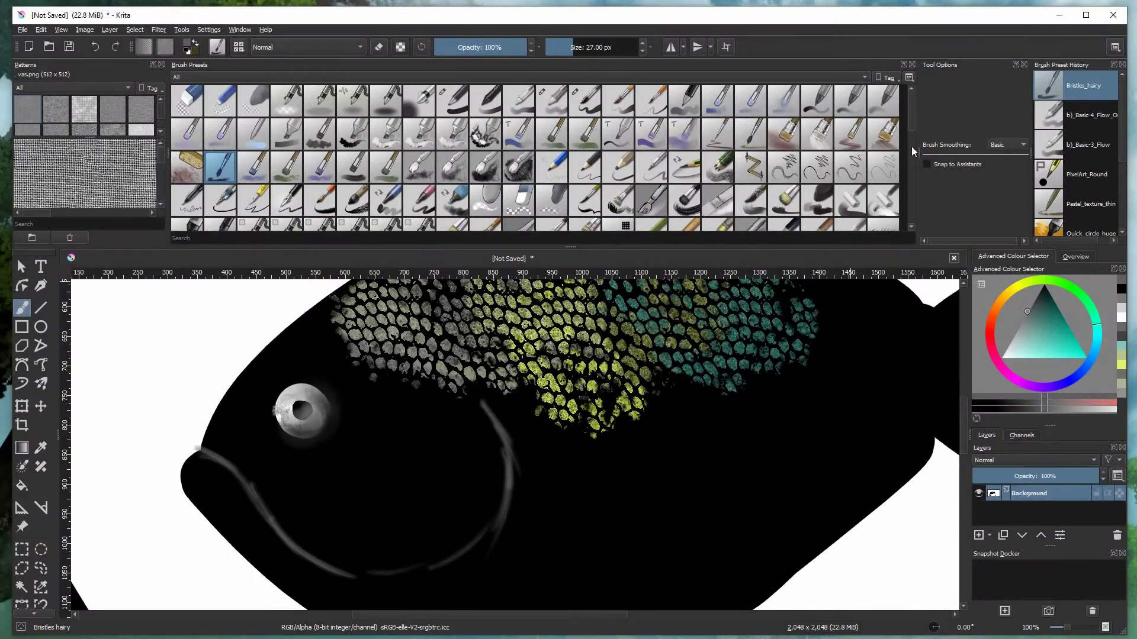
scroll(911, 146, down, 10)
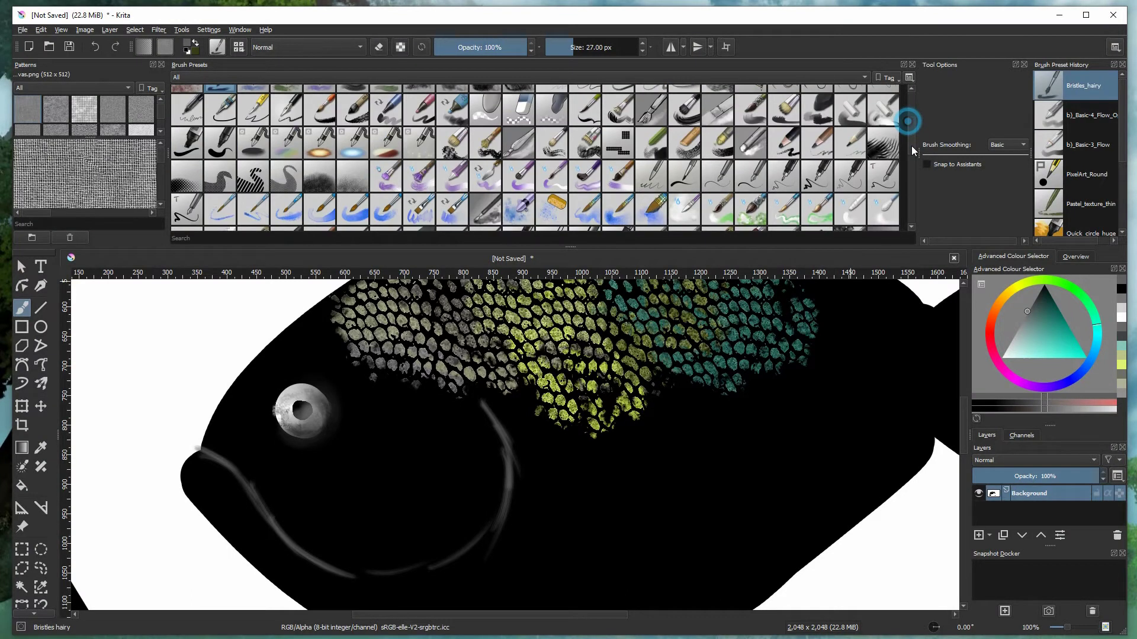
scroll(912, 179, up, 1)
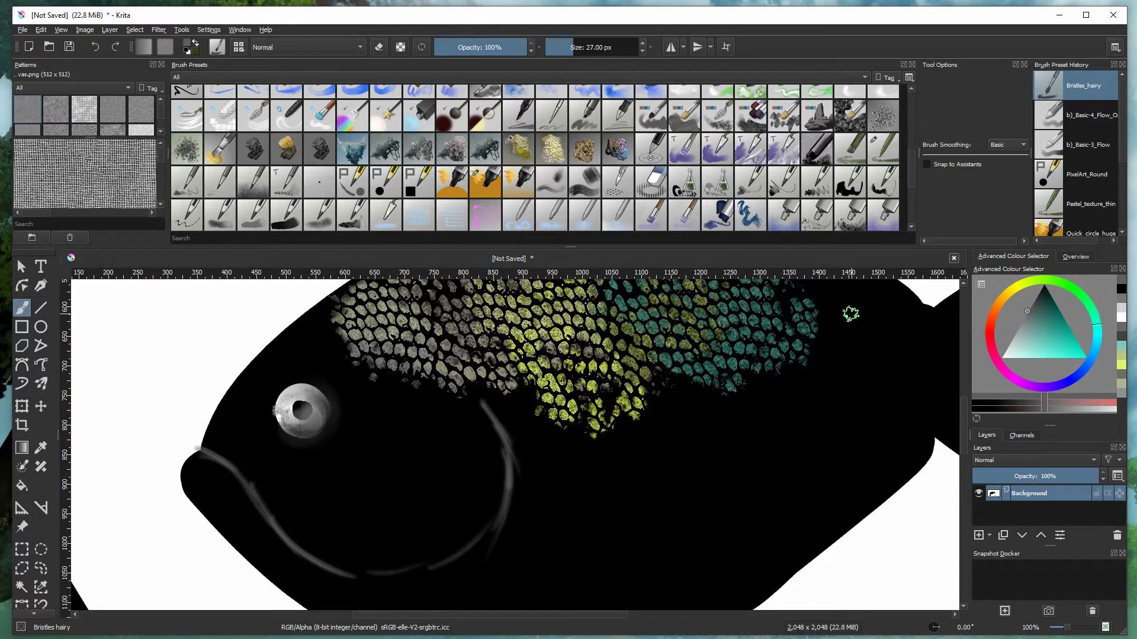
Create a new custom document from the predefined Texture 1024x1024 image size
click(29, 47)
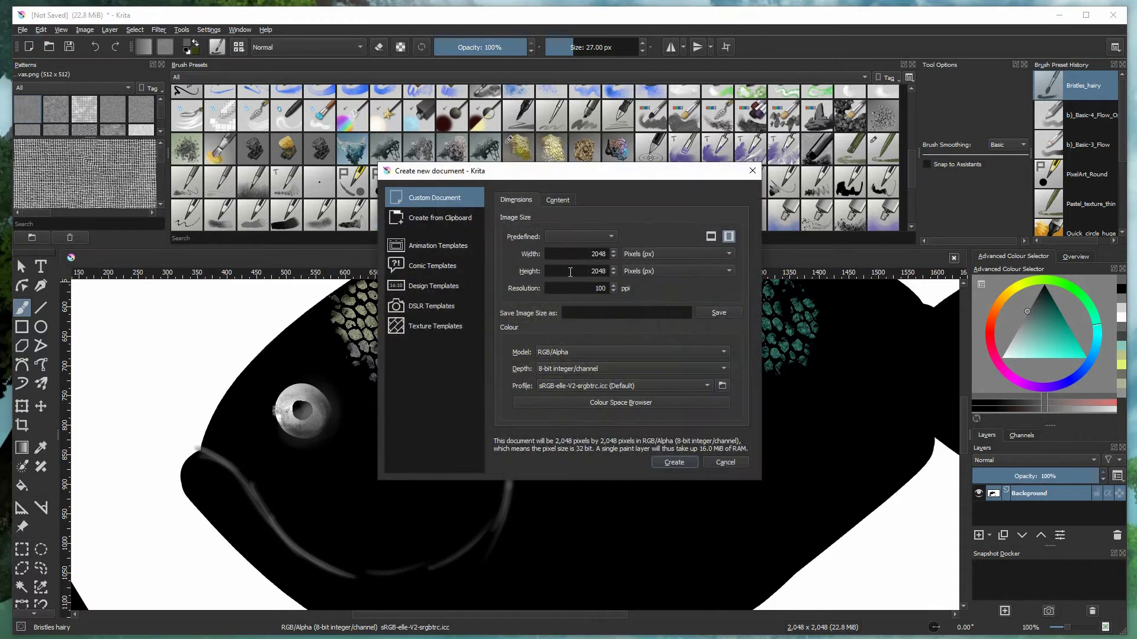
click(589, 237)
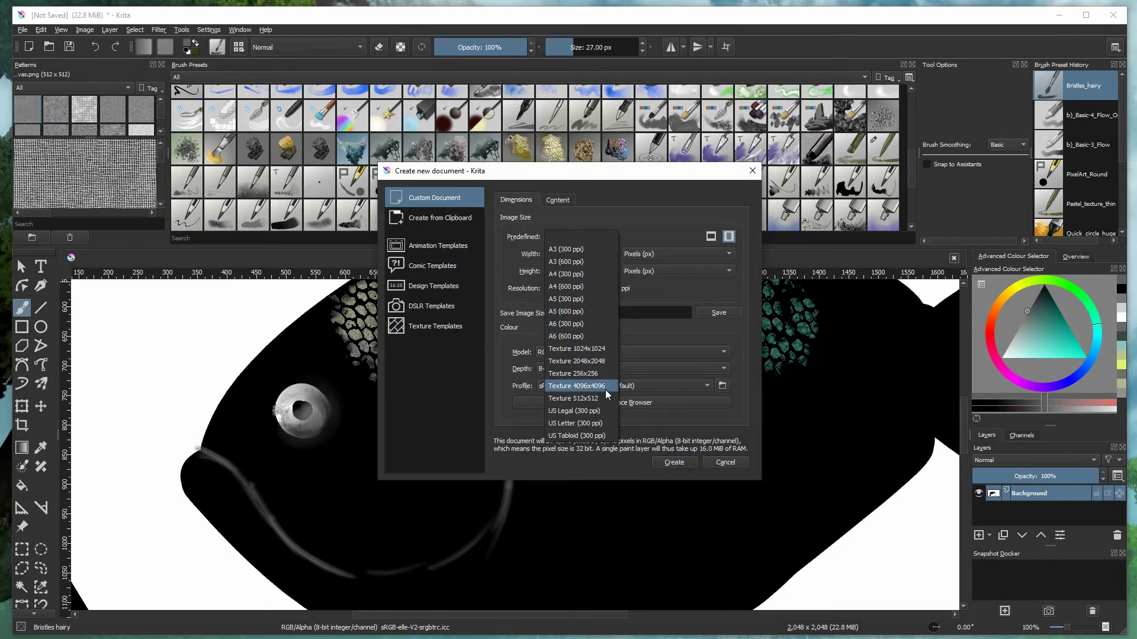
click(601, 349)
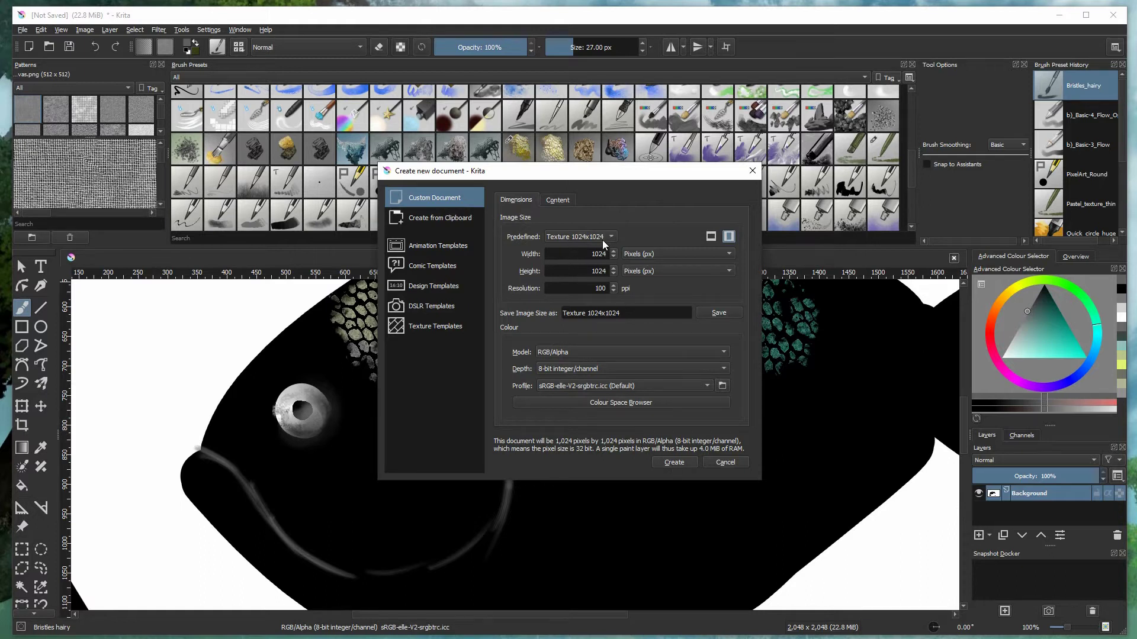
click(674, 462)
Choose the Fill_block brush preset and set the painting colour to black
scroll(909, 139, down, 3)
scroll(911, 133, up, 1)
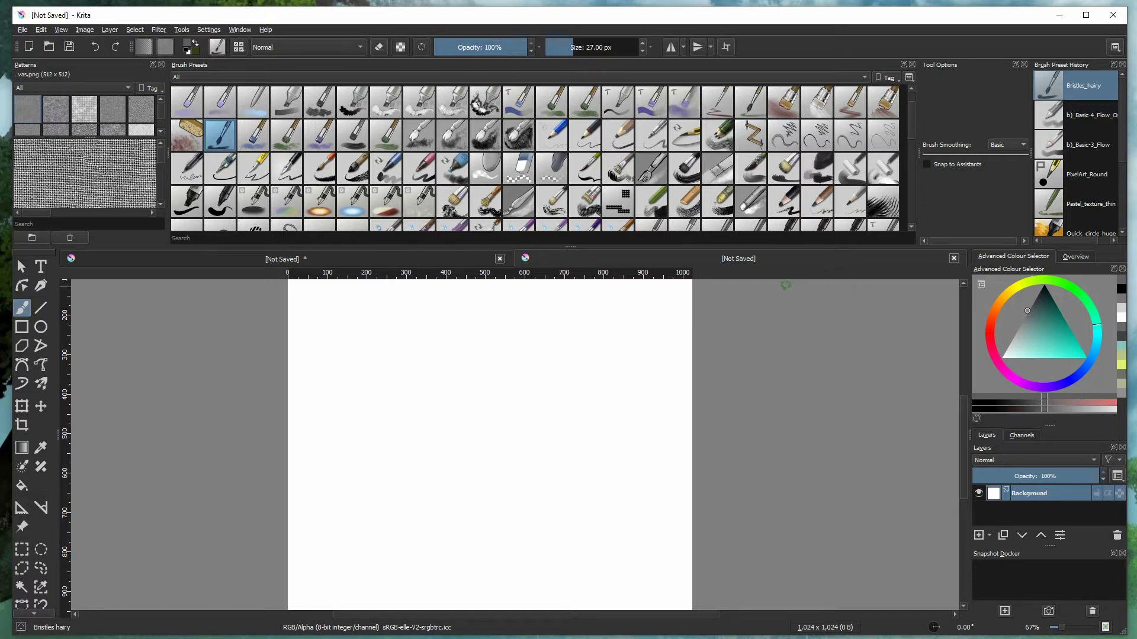
click(185, 205)
drag(1040, 314, 1031, 297)
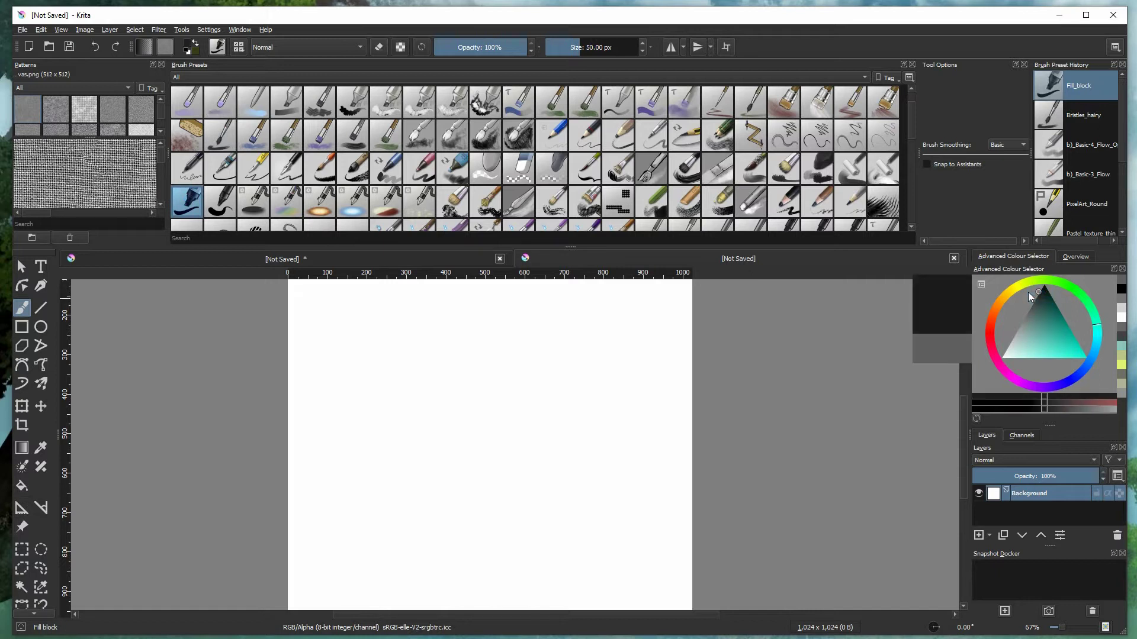
click(998, 321)
click(1041, 291)
drag(1042, 293, 1048, 281)
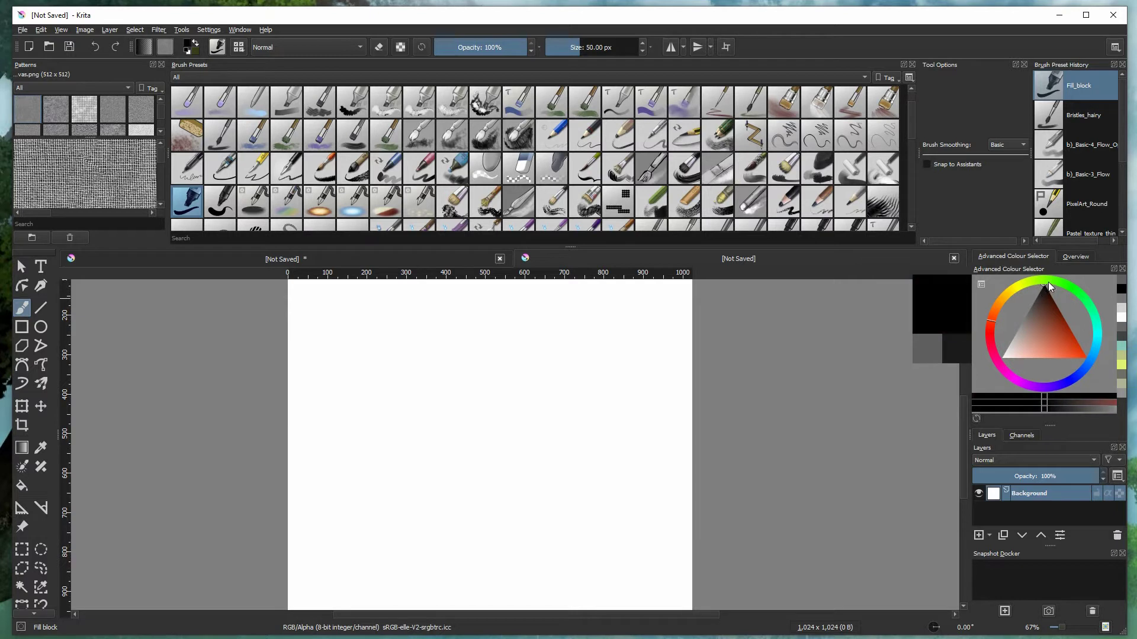
Enlarge the brush to 110 px and paint a large black patch of diagonal strokes in the middle of the canvas
key(bracketright)
key(bracketright)
key(bracketright)
mouse_move(367, 399)
mouse_down()
mouse_move(477, 345)
mouse_move(404, 445)
mouse_move(480, 452)
mouse_move(482, 507)
mouse_move(559, 490)
mouse_move(497, 548)
mouse_up()
mouse_move(531, 372)
mouse_down()
mouse_move(535, 383)
mouse_move(586, 388)
mouse_move(613, 414)
mouse_up()
mouse_move(426, 487)
mouse_down()
mouse_move(379, 490)
mouse_move(482, 535)
mouse_move(429, 552)
mouse_move(412, 534)
mouse_move(548, 592)
mouse_move(542, 564)
mouse_move(586, 542)
mouse_up()
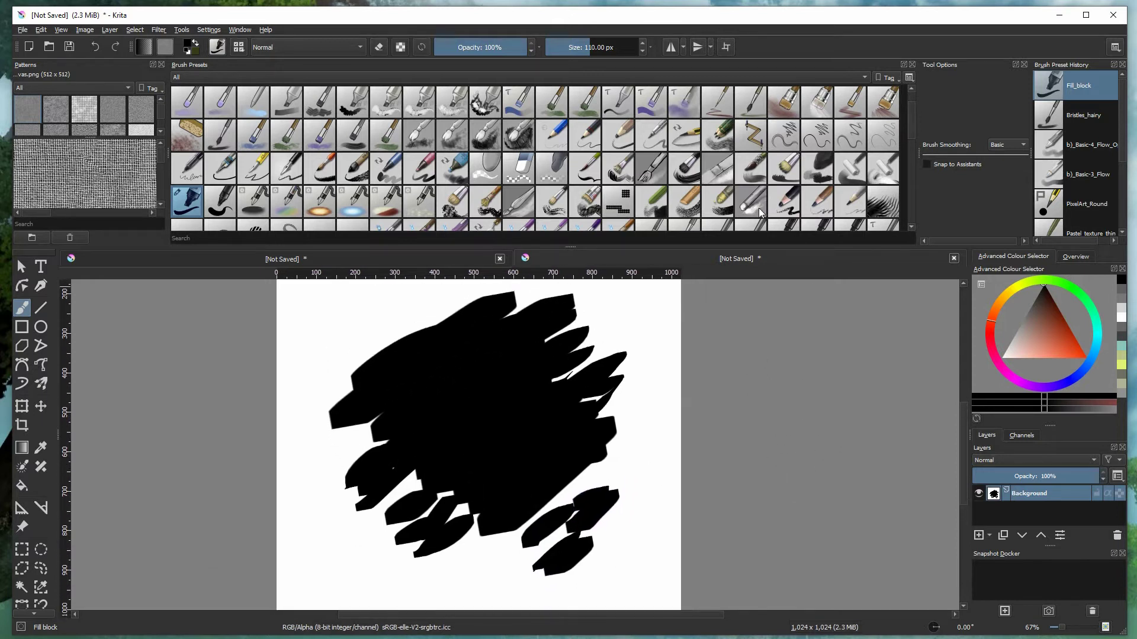
Paint dark grey diagonal bristle streaks over the black patch with the Bristles-2 Flat Rough preset
click(618, 169)
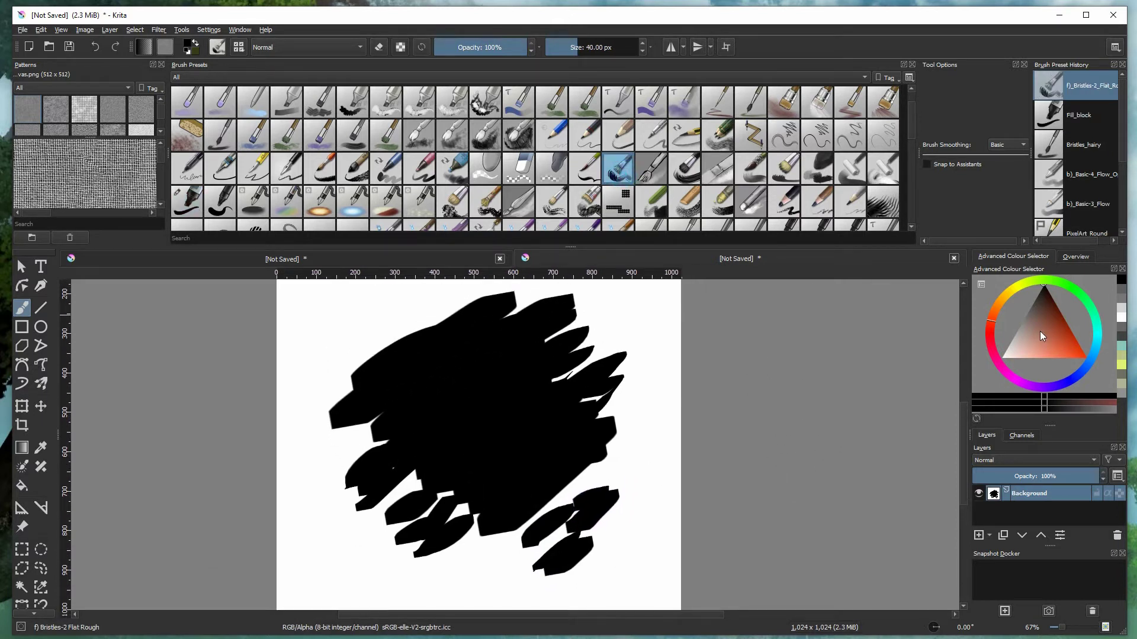
click(1029, 307)
drag(362, 385, 498, 299)
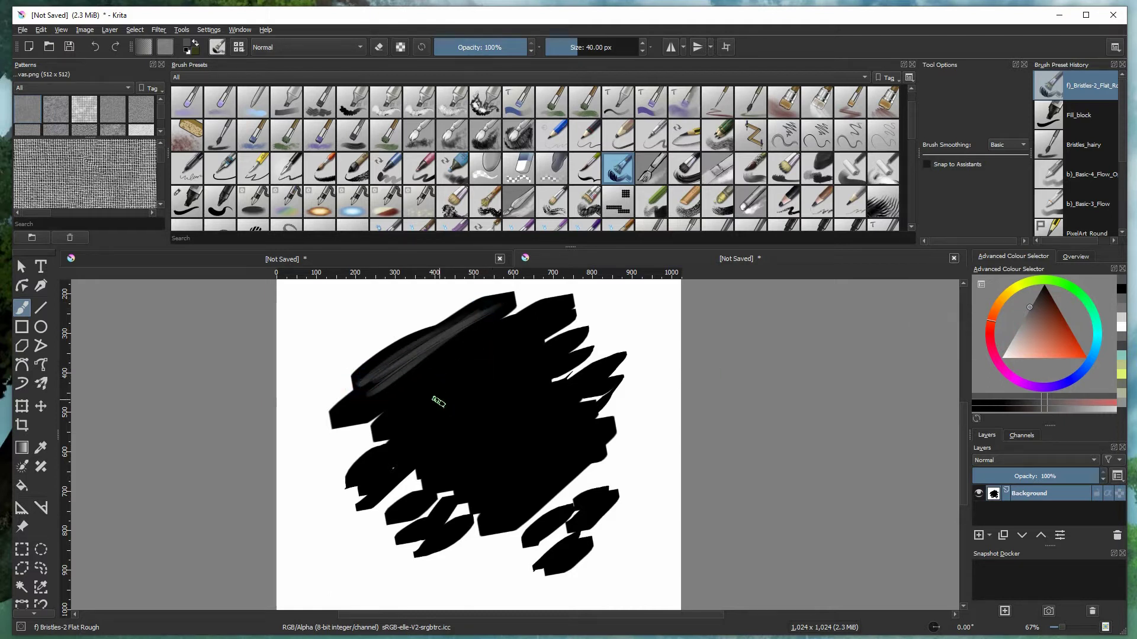
drag(447, 399, 456, 394)
mouse_move(368, 406)
mouse_down()
mouse_move(486, 321)
mouse_move(412, 383)
mouse_move(407, 402)
mouse_move(508, 342)
mouse_move(397, 438)
mouse_move(424, 428)
mouse_move(378, 479)
mouse_move(541, 346)
mouse_move(497, 351)
mouse_move(494, 340)
mouse_move(545, 317)
mouse_move(553, 332)
mouse_move(526, 387)
mouse_move(458, 455)
mouse_move(499, 457)
mouse_move(571, 387)
mouse_move(500, 419)
mouse_move(553, 404)
mouse_move(460, 500)
mouse_move(452, 485)
mouse_move(429, 494)
mouse_move(541, 457)
mouse_move(523, 451)
mouse_move(574, 408)
mouse_move(583, 441)
mouse_move(518, 510)
mouse_move(581, 441)
mouse_move(508, 436)
mouse_move(547, 359)
mouse_move(443, 489)
mouse_move(449, 479)
mouse_move(409, 508)
mouse_move(444, 520)
mouse_up()
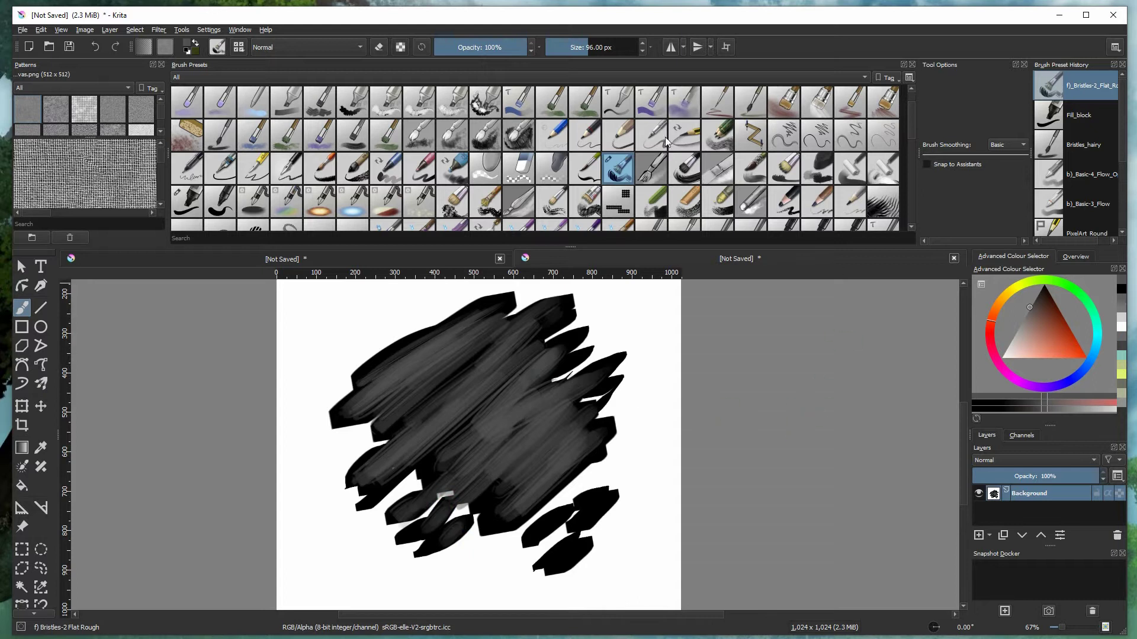
Add lighter grey textured highlights and fine streaks along the strokes with the Block_textured_2 and Bristles-1 Details presets
click(583, 109)
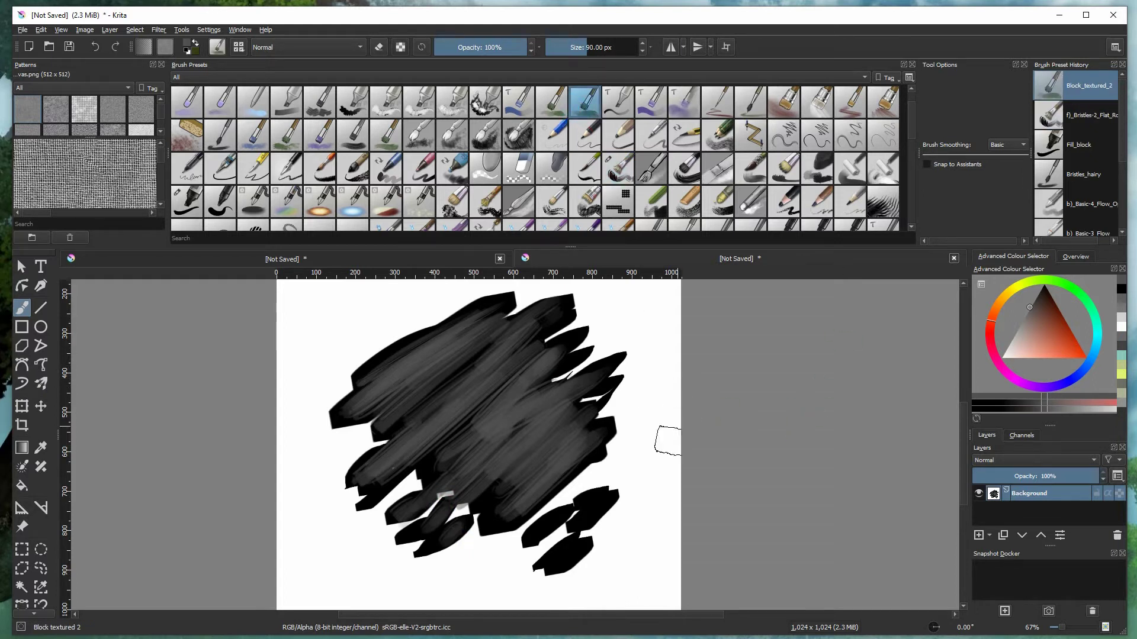
click(1017, 330)
mouse_move(459, 445)
mouse_down()
mouse_move(413, 457)
mouse_move(521, 414)
mouse_move(485, 468)
mouse_move(568, 462)
mouse_move(539, 422)
mouse_move(507, 411)
mouse_up()
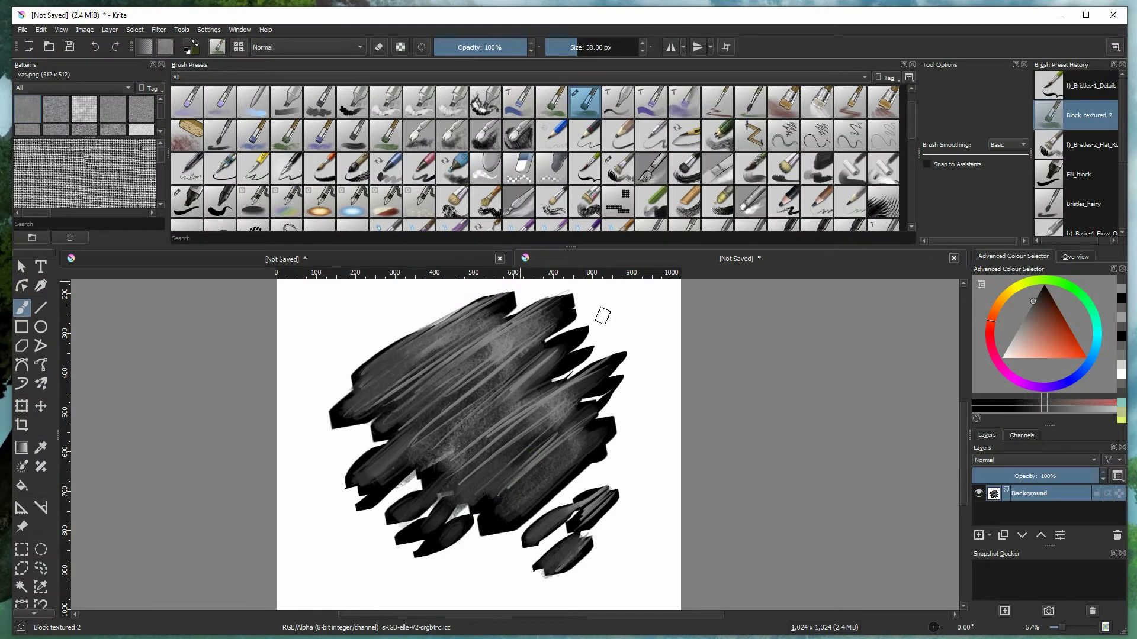
Isolate the painted strokes on a transparent background and export them as the PNG image brush-example with the default PNG options
key(shift+m)
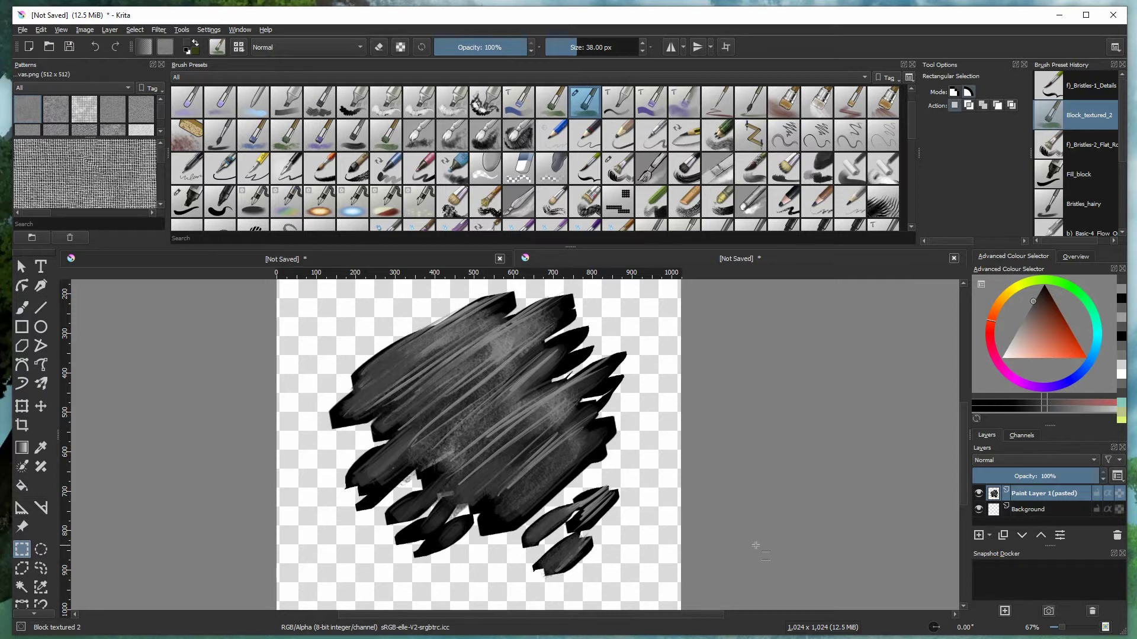
click(22, 29)
click(47, 217)
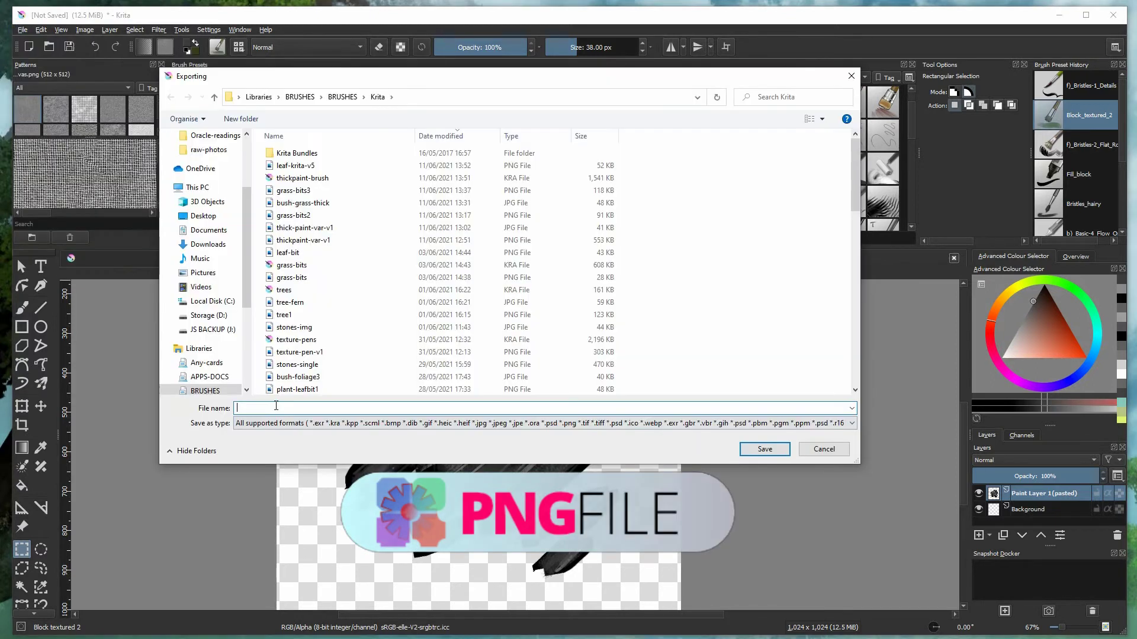
text(b)
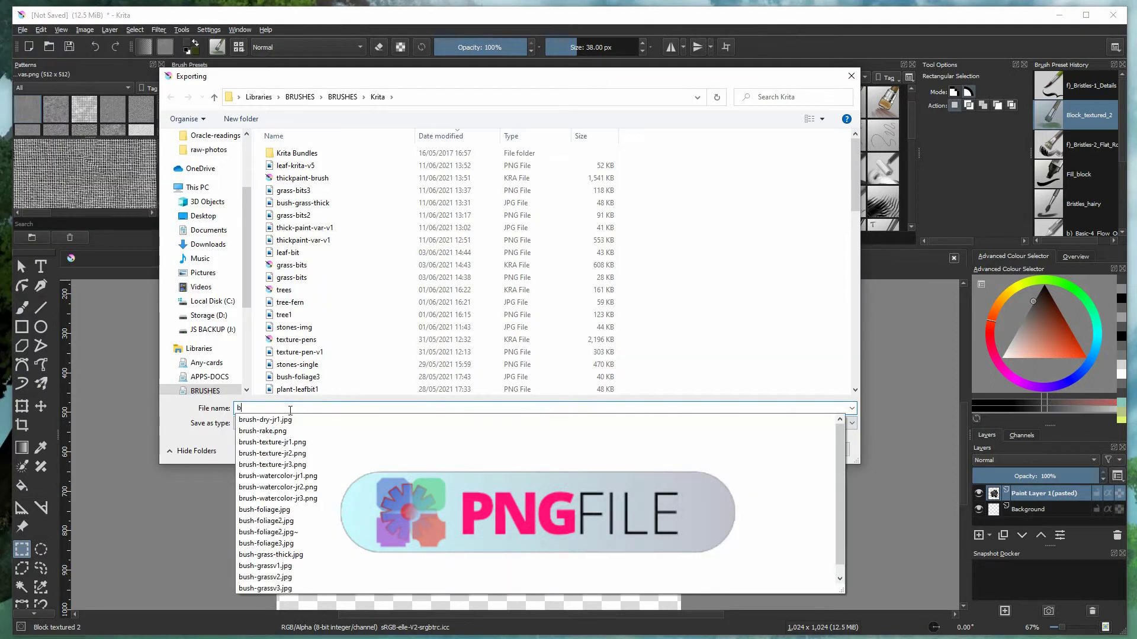
text(rush-)
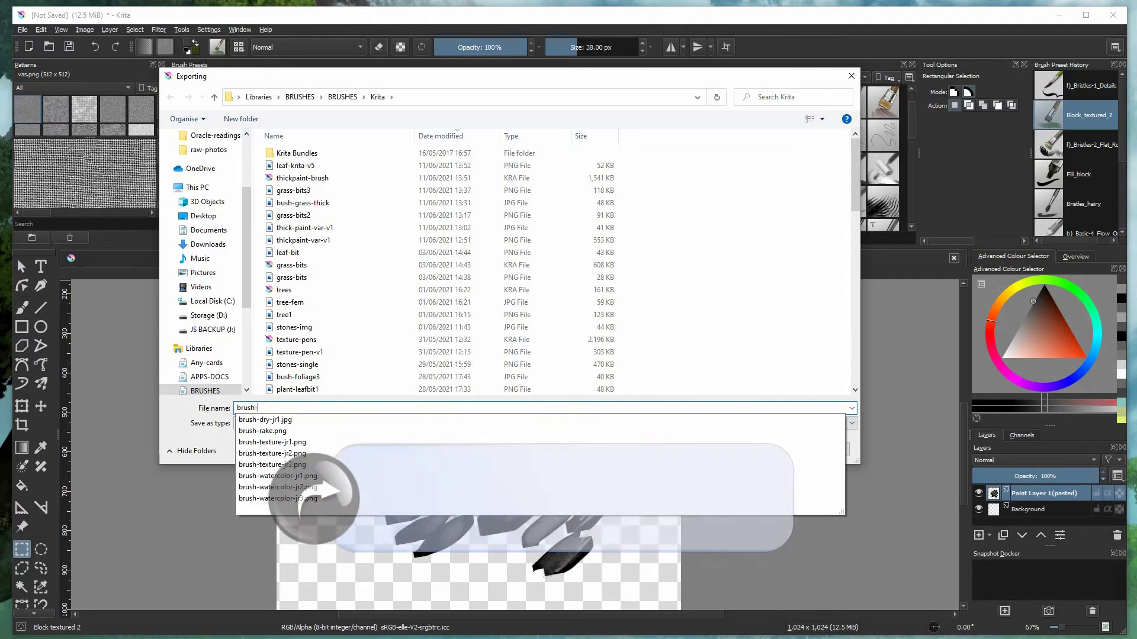
text(example)
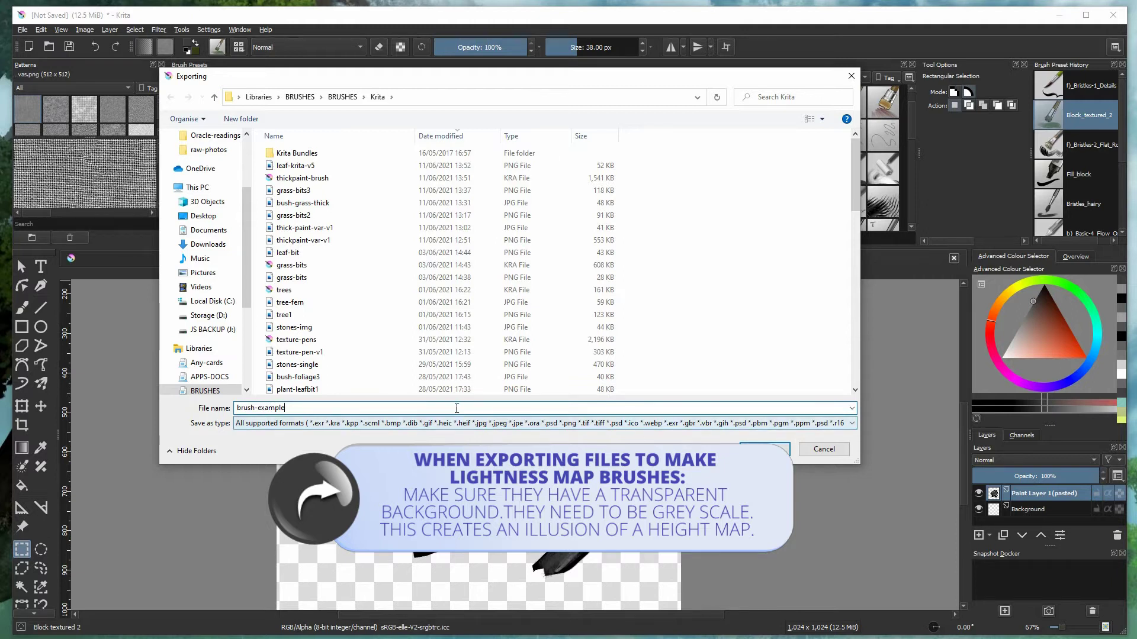
click(299, 428)
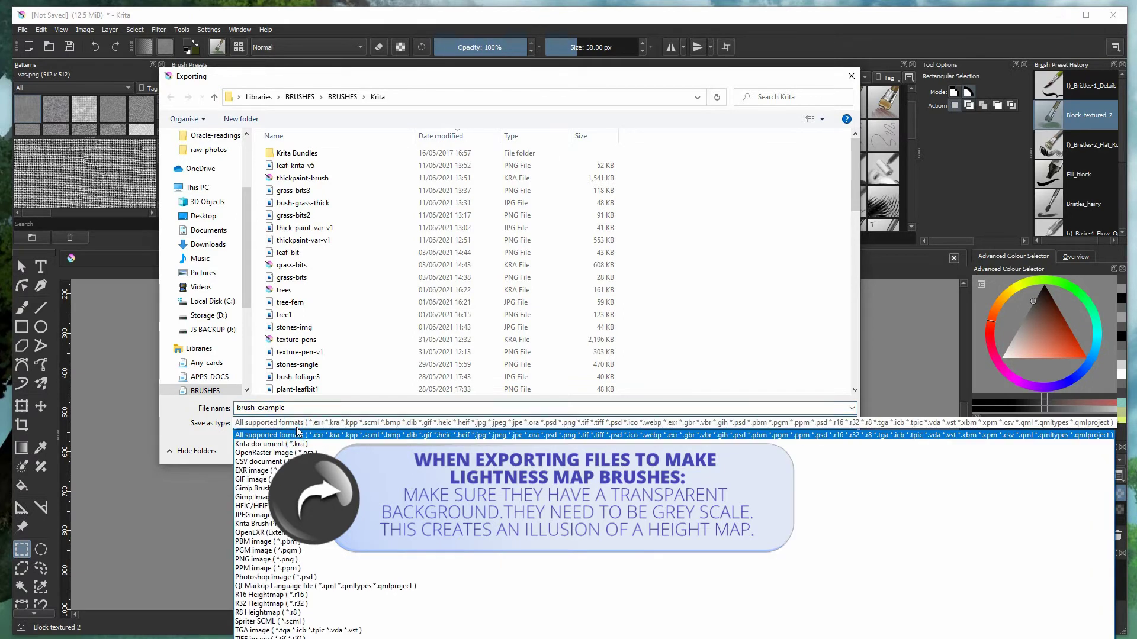
click(254, 560)
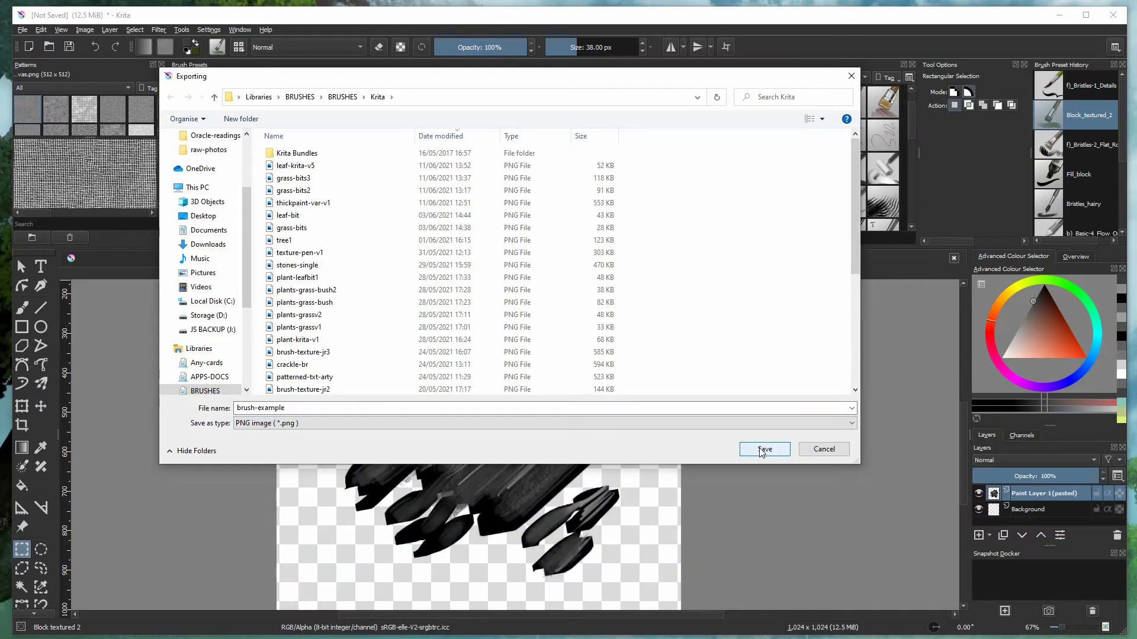
click(763, 449)
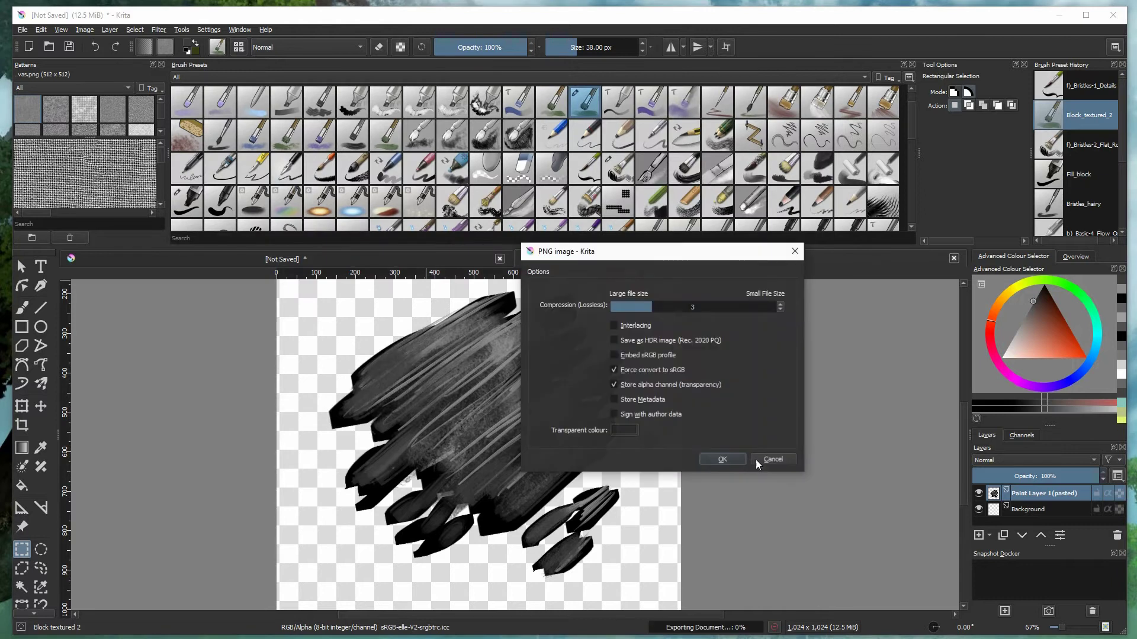
click(723, 459)
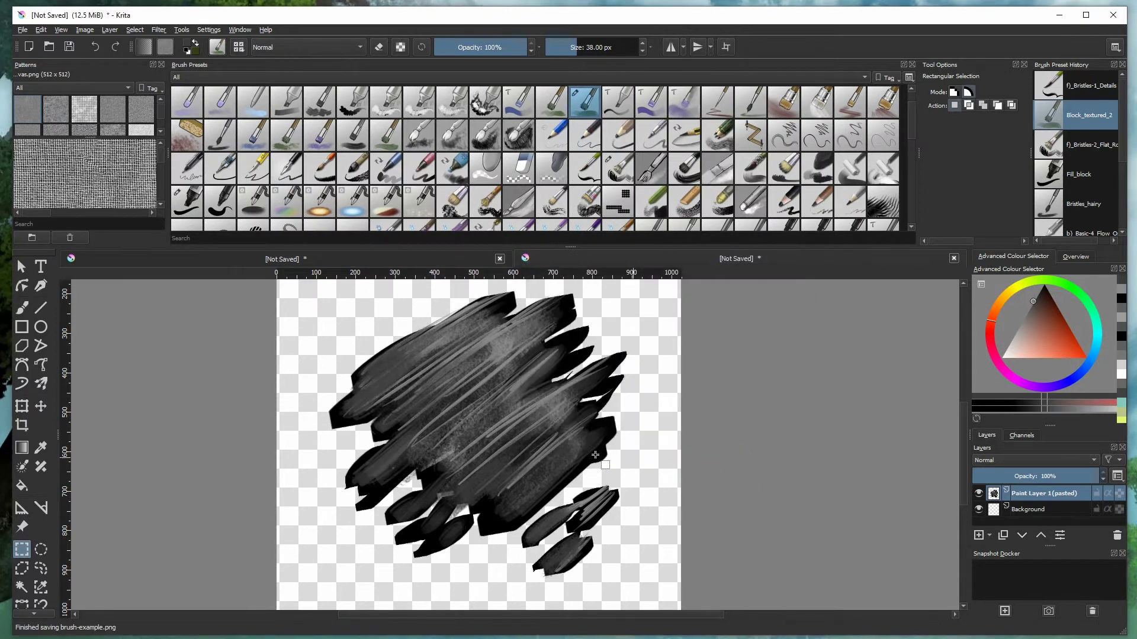
Import brush-example as a predefined brush tip while editing the Fill_circle preset
click(233, 206)
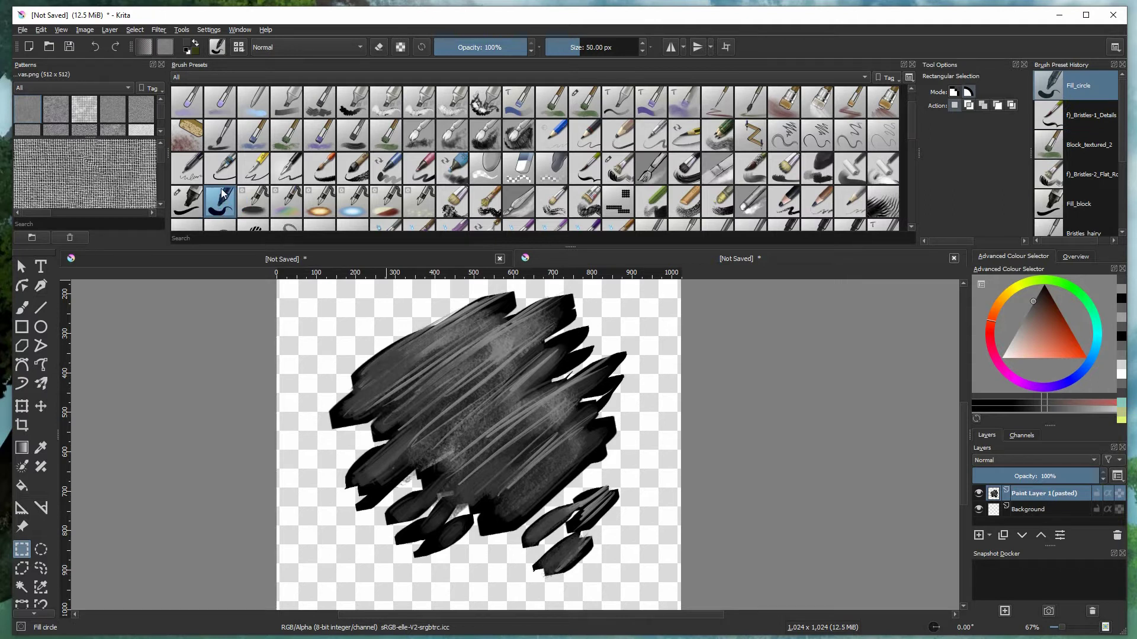
click(216, 50)
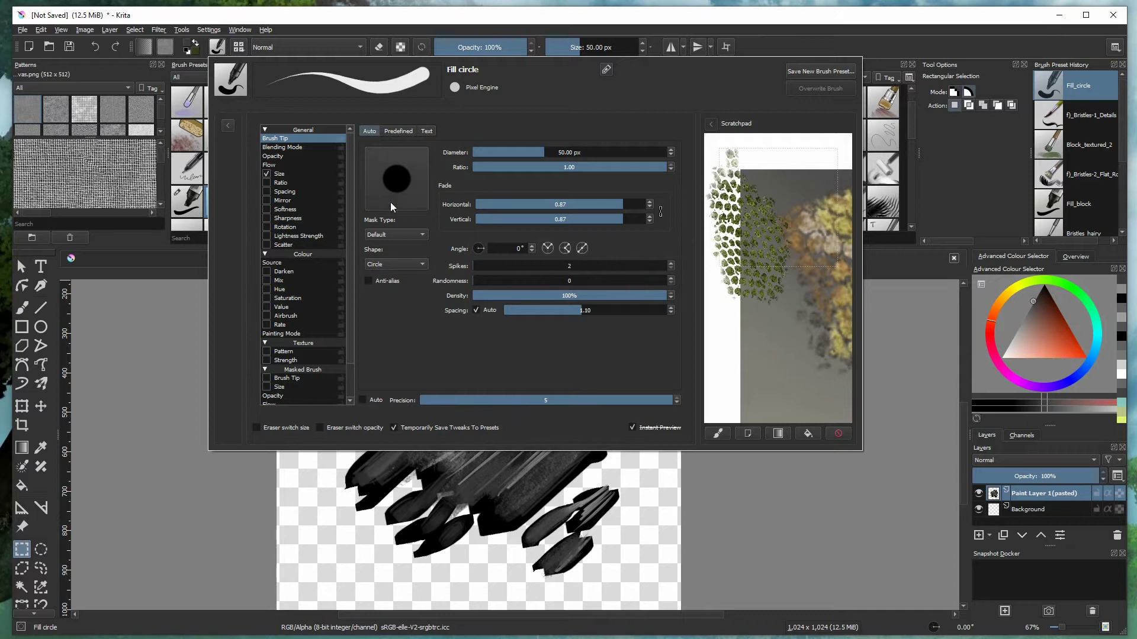
click(397, 130)
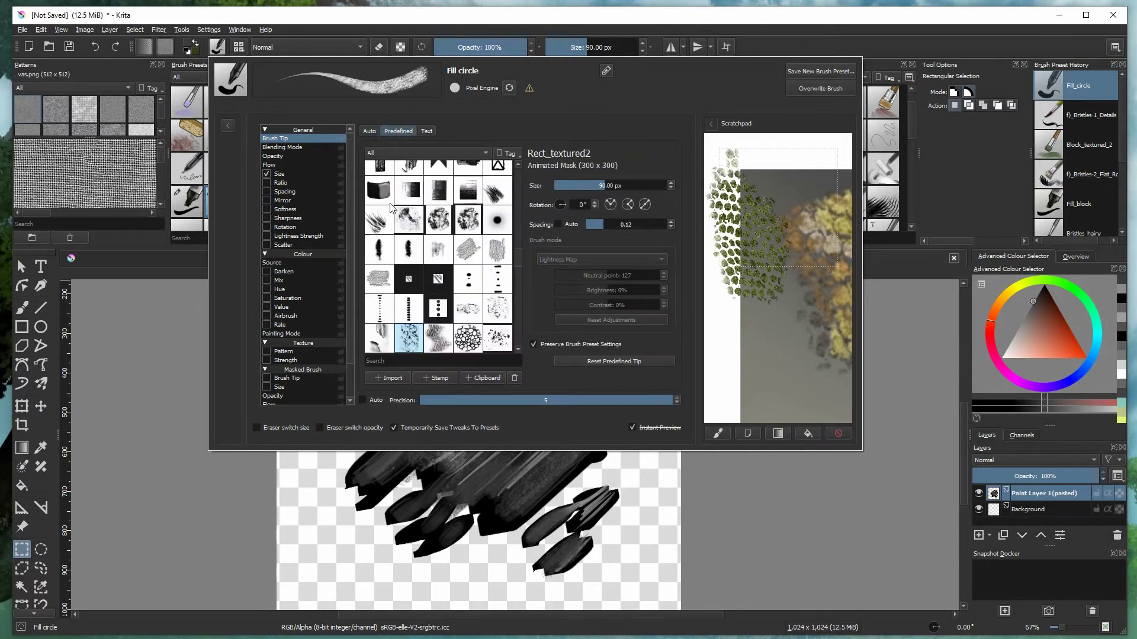
click(396, 384)
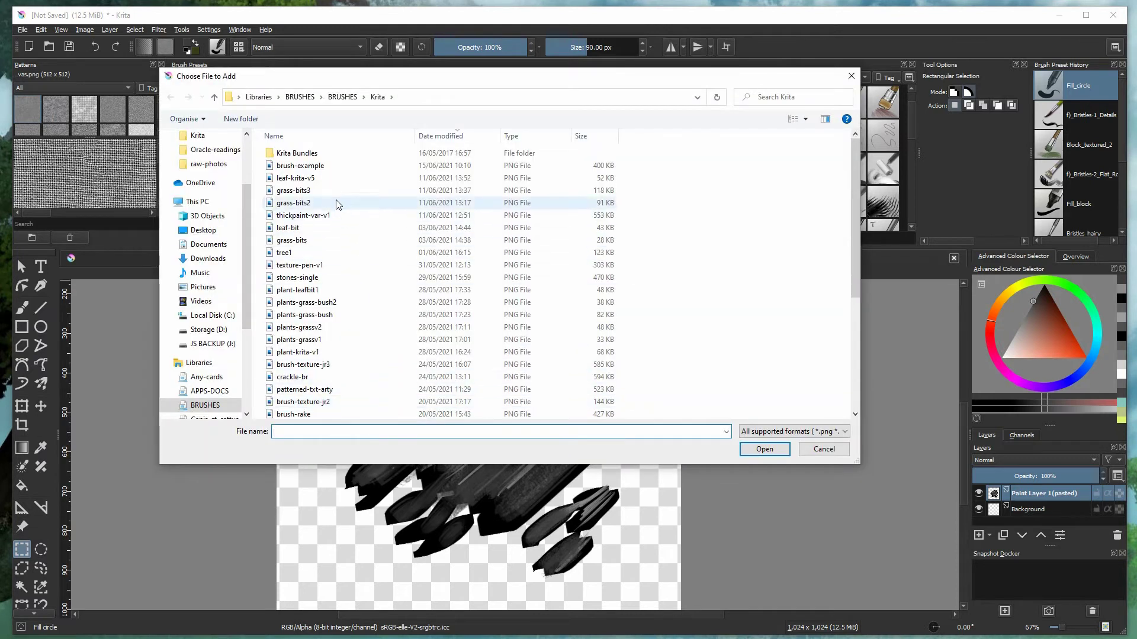
click(441, 168)
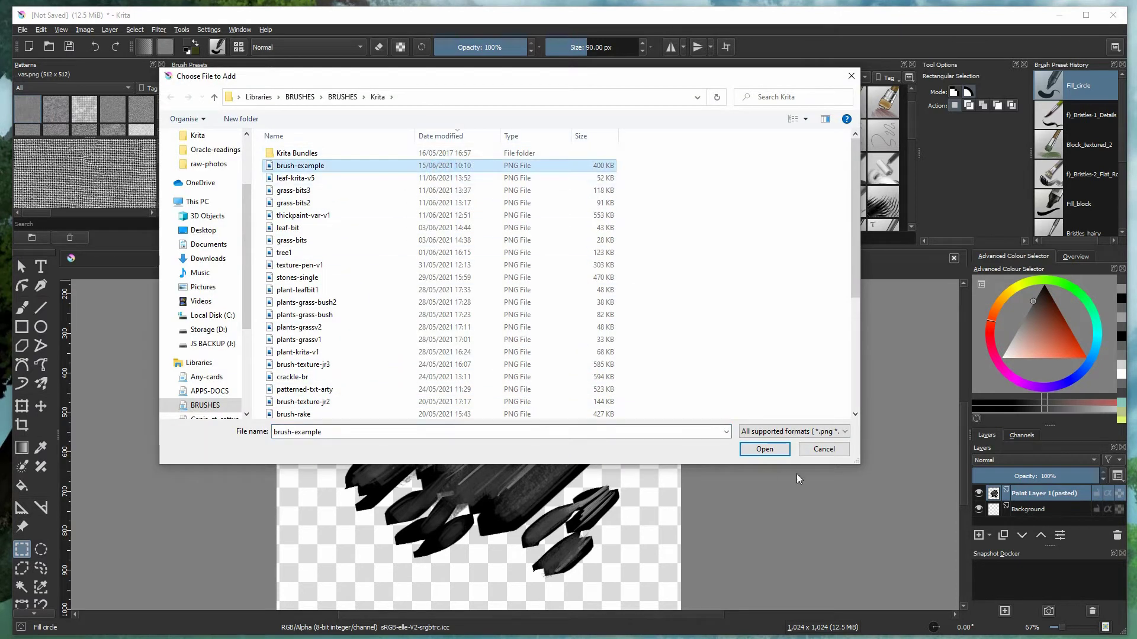
click(765, 449)
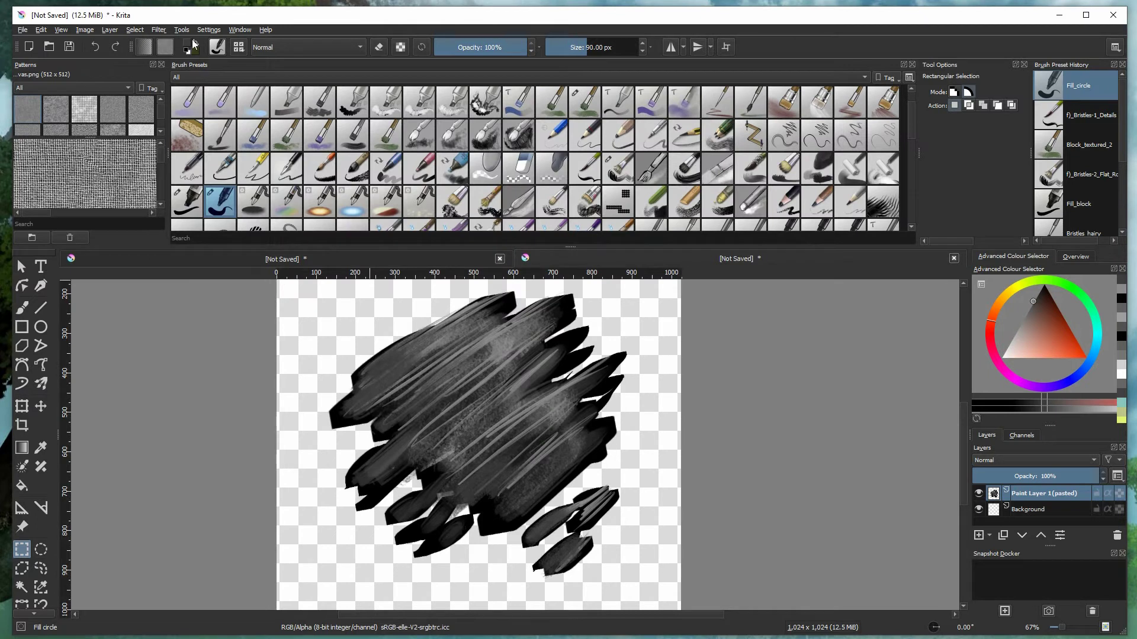
Assign the imported brush-example tip to the Fill_circle preset and set its brush mode to Lightness Map
click(217, 47)
scroll(464, 247, down, 3)
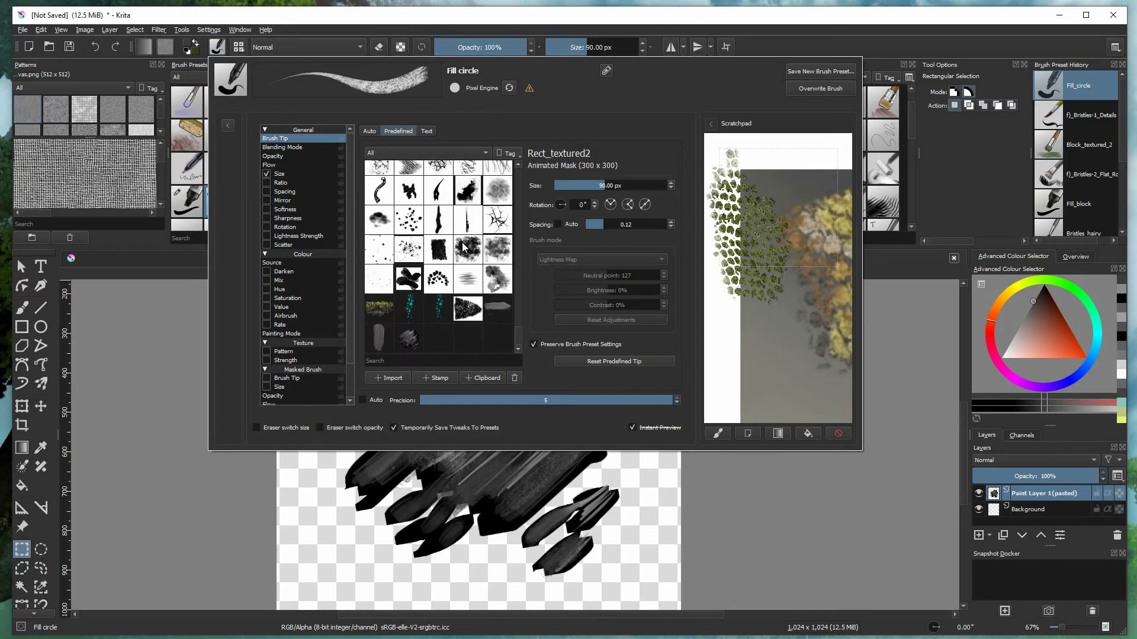
click(409, 339)
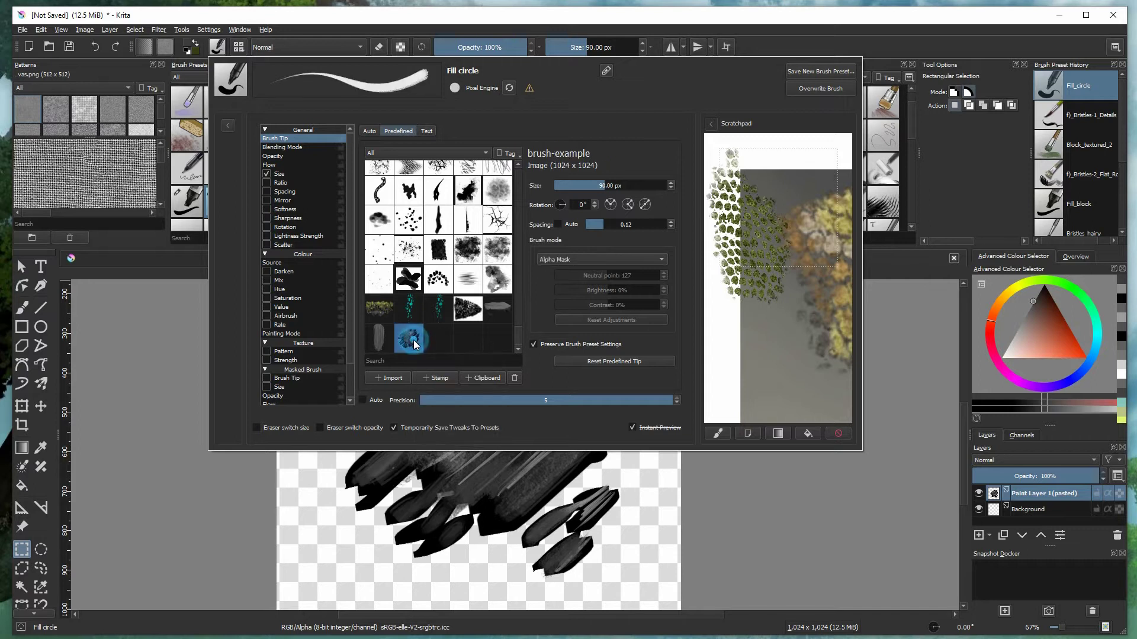
click(577, 261)
click(577, 281)
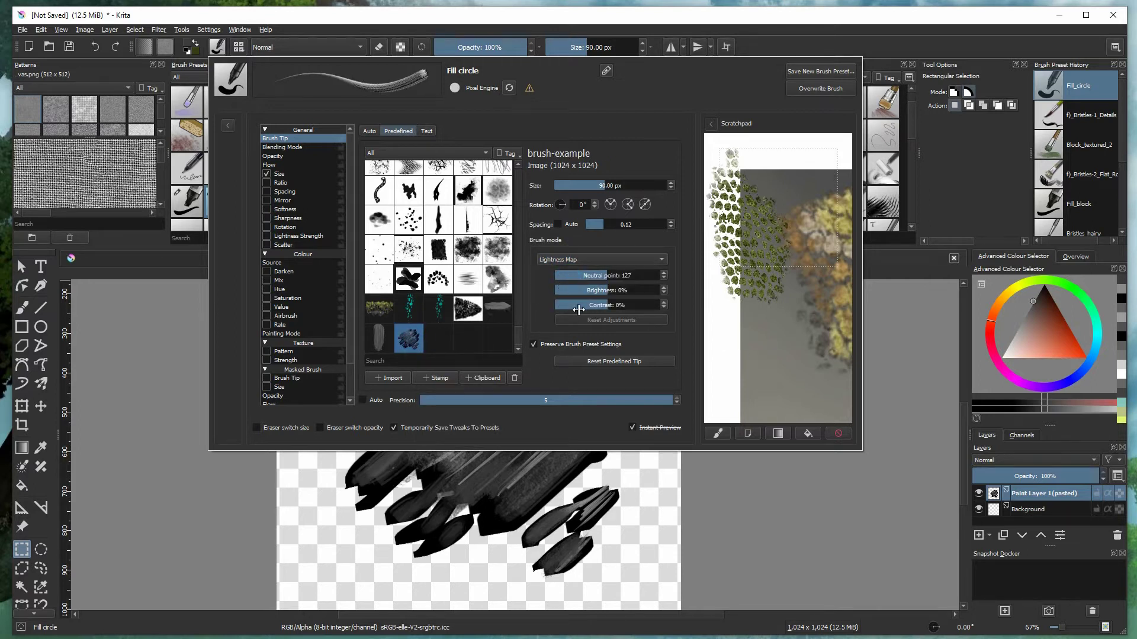
Set the tip's brightness to 29%, contrast to -20% and spacing to 0.03, and test the strokes on the scratchpad
mouse_move(611, 292)
mouse_down()
mouse_move(625, 292)
mouse_move(599, 305)
mouse_up()
drag(601, 223, 592, 225)
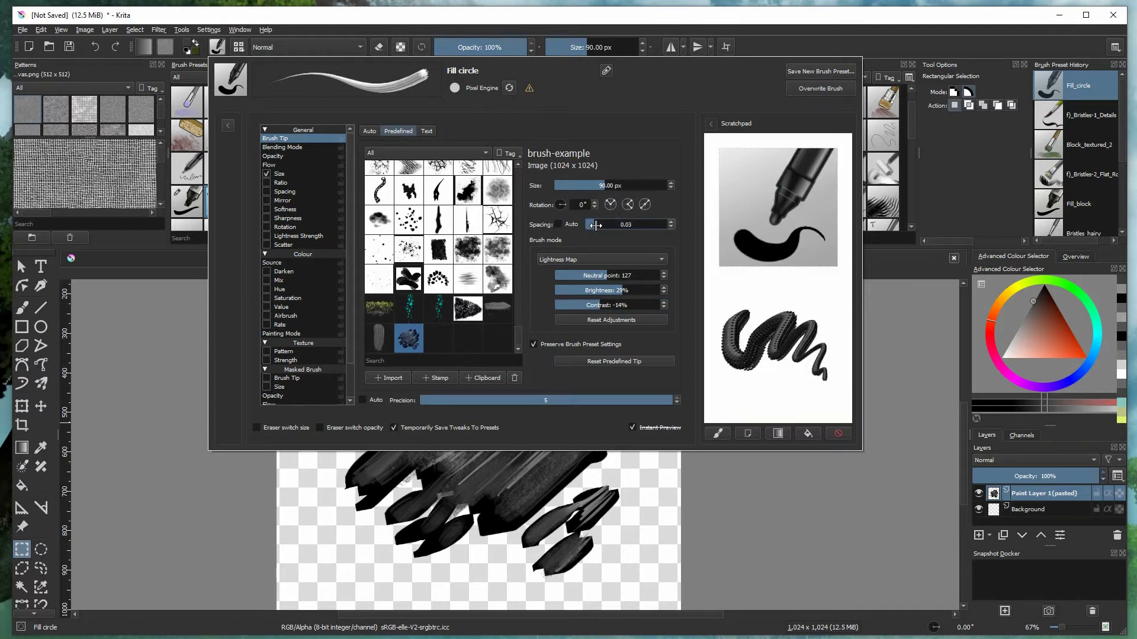
mouse_move(776, 338)
mouse_down()
mouse_move(745, 299)
mouse_move(743, 324)
mouse_move(782, 304)
mouse_move(761, 345)
mouse_move(796, 327)
mouse_move(791, 376)
mouse_move(833, 382)
mouse_move(845, 401)
mouse_up()
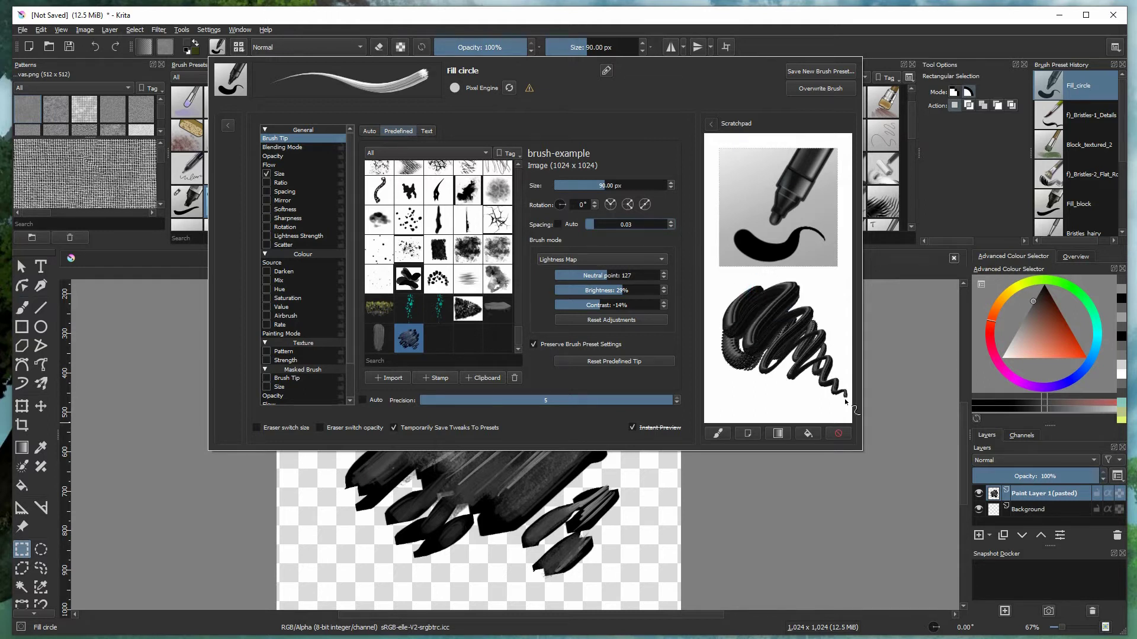
drag(601, 306, 597, 307)
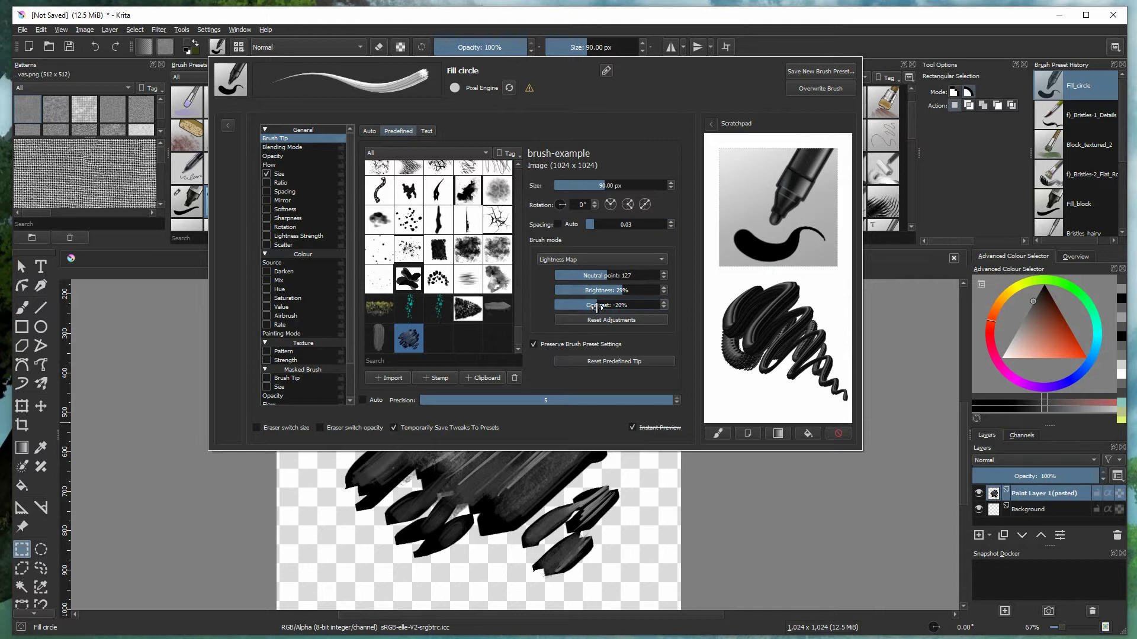
Clear the scratchpad and test the brush with its rotation driven by pressure, drawing angle and fuzzy dab
mouse_move(752, 287)
mouse_down()
mouse_move(716, 323)
mouse_move(769, 291)
mouse_move(733, 355)
mouse_move(796, 320)
mouse_move(765, 381)
mouse_move(825, 360)
mouse_move(843, 393)
mouse_move(791, 304)
mouse_move(745, 296)
mouse_move(804, 336)
mouse_move(759, 331)
mouse_move(795, 383)
mouse_up()
click(838, 433)
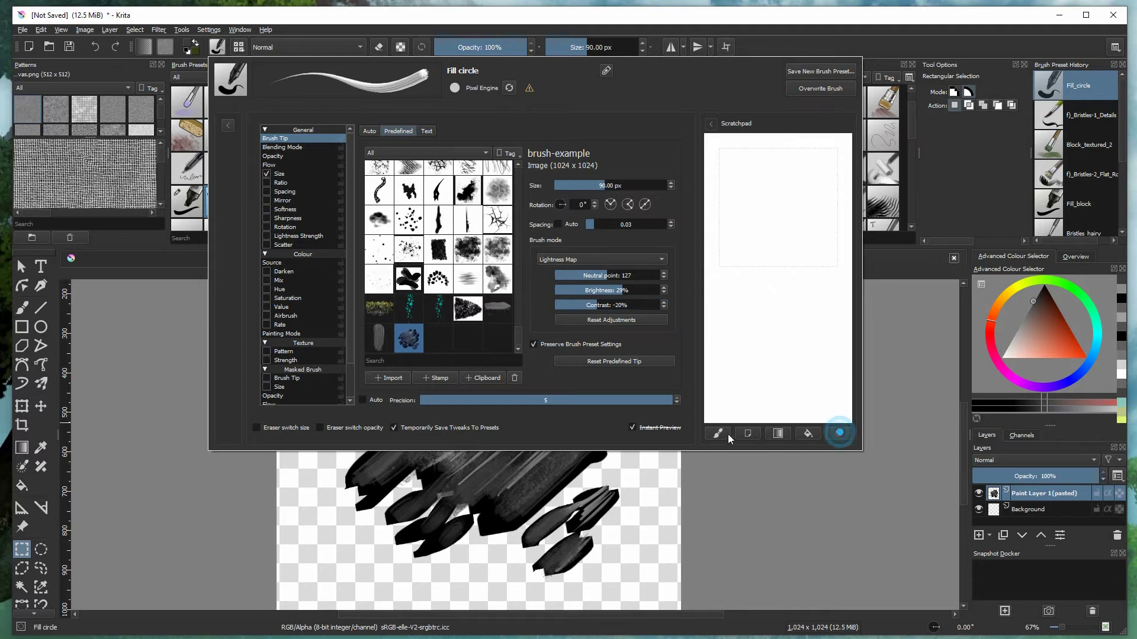
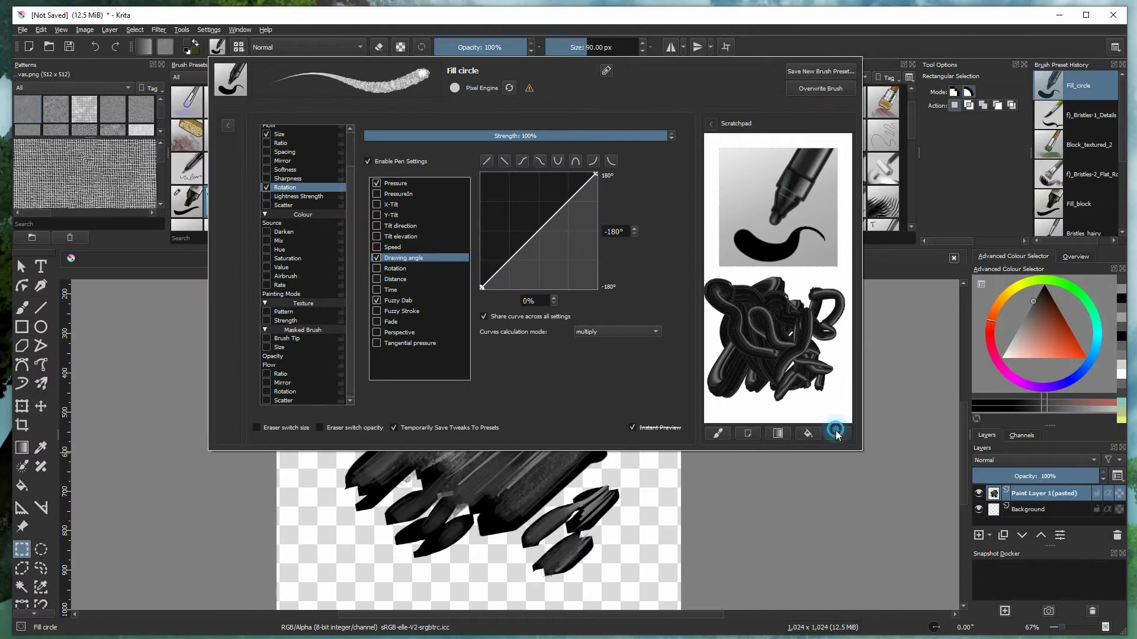
click(718, 434)
mouse_move(777, 382)
mouse_down()
mouse_move(761, 348)
mouse_move(808, 298)
mouse_move(829, 296)
mouse_move(802, 364)
mouse_move(776, 302)
mouse_move(829, 356)
mouse_move(826, 394)
mouse_up()
Texture the brush with the third scale pattern found by searching "rep", inverted, with scale 0.41, brightness 0.23 and contrast 0.97
click(267, 312)
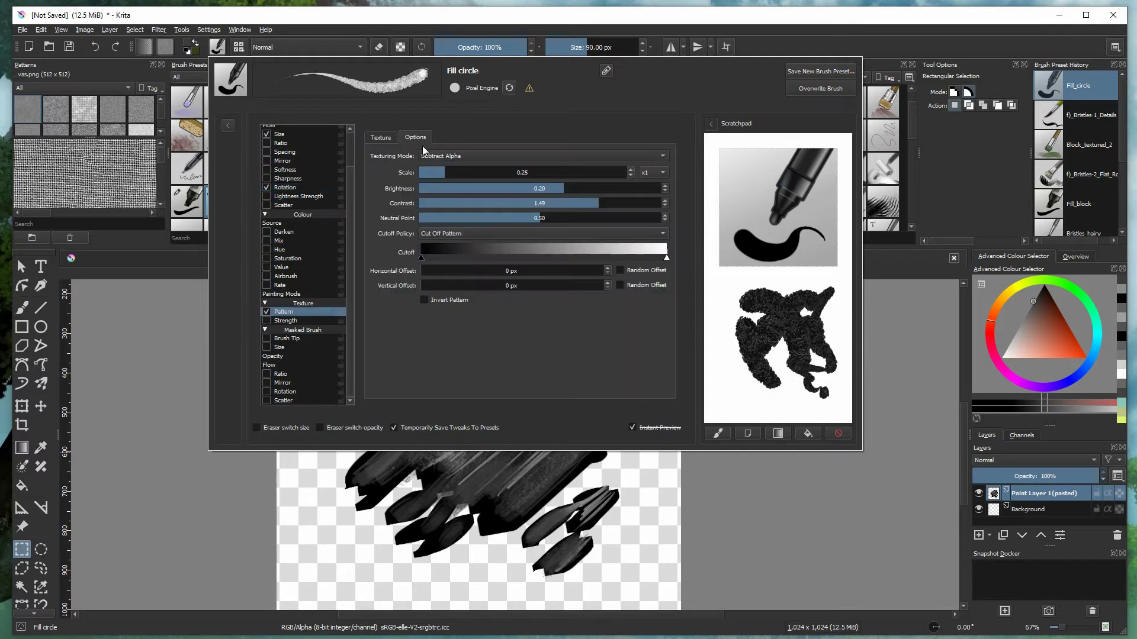
click(377, 139)
text(rep)
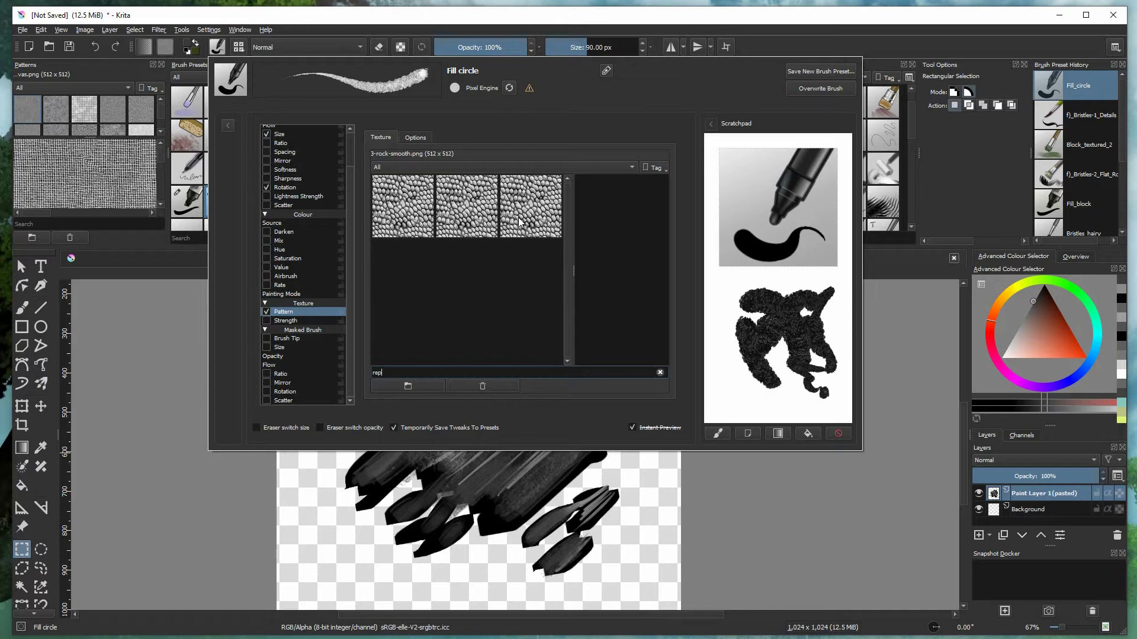
click(524, 227)
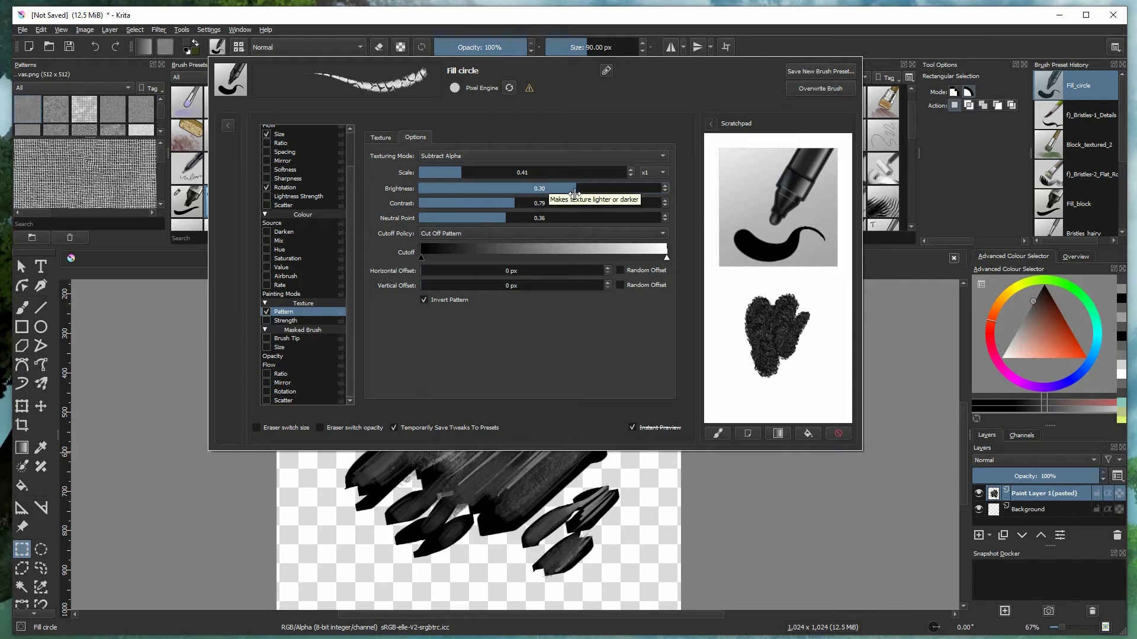
mouse_move(576, 187)
mouse_down()
mouse_move(609, 185)
mouse_move(518, 195)
mouse_move(610, 194)
mouse_move(478, 212)
mouse_move(536, 215)
mouse_up()
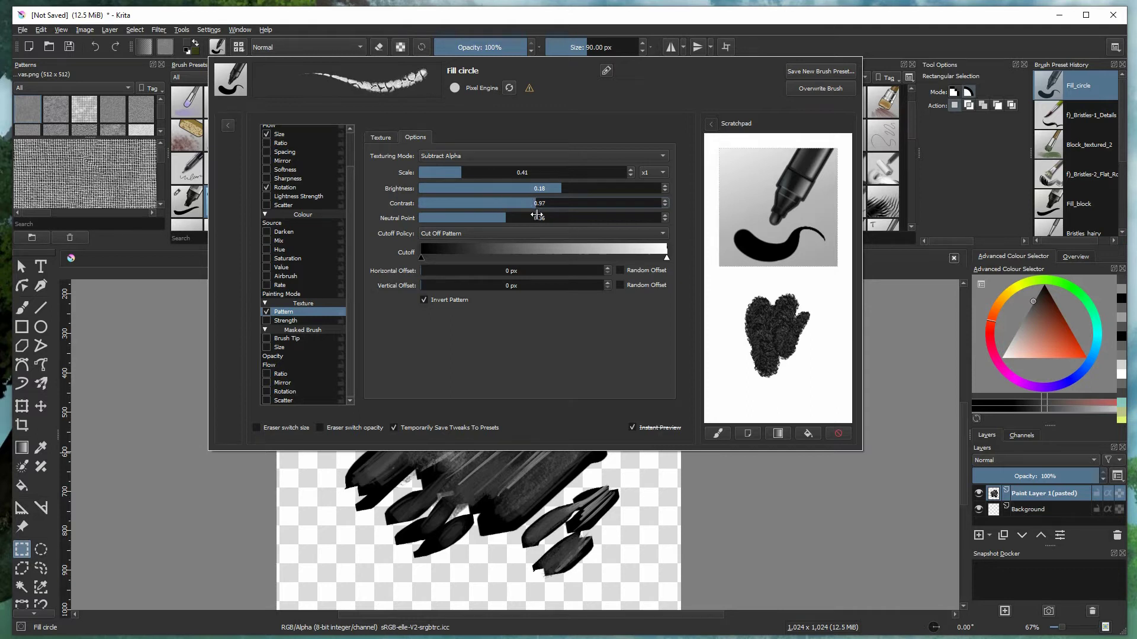
click(569, 189)
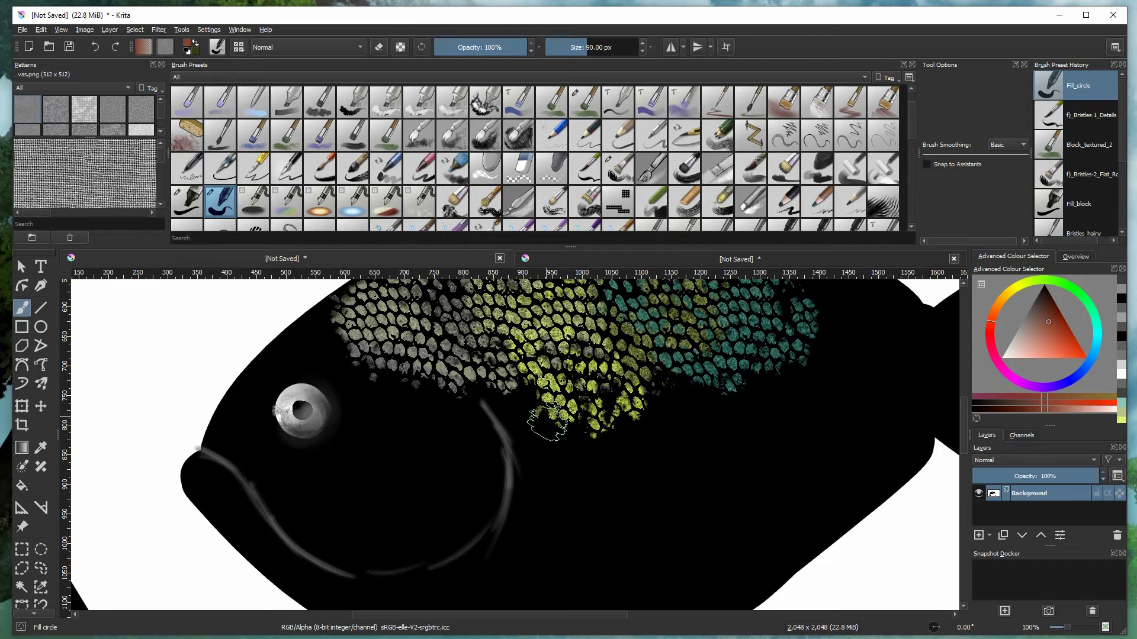
Paint red-brown and pink scales behind the fish's gill, and set the texture brightness to 0.35 and contrast to 1.12
drag(541, 423, 516, 354)
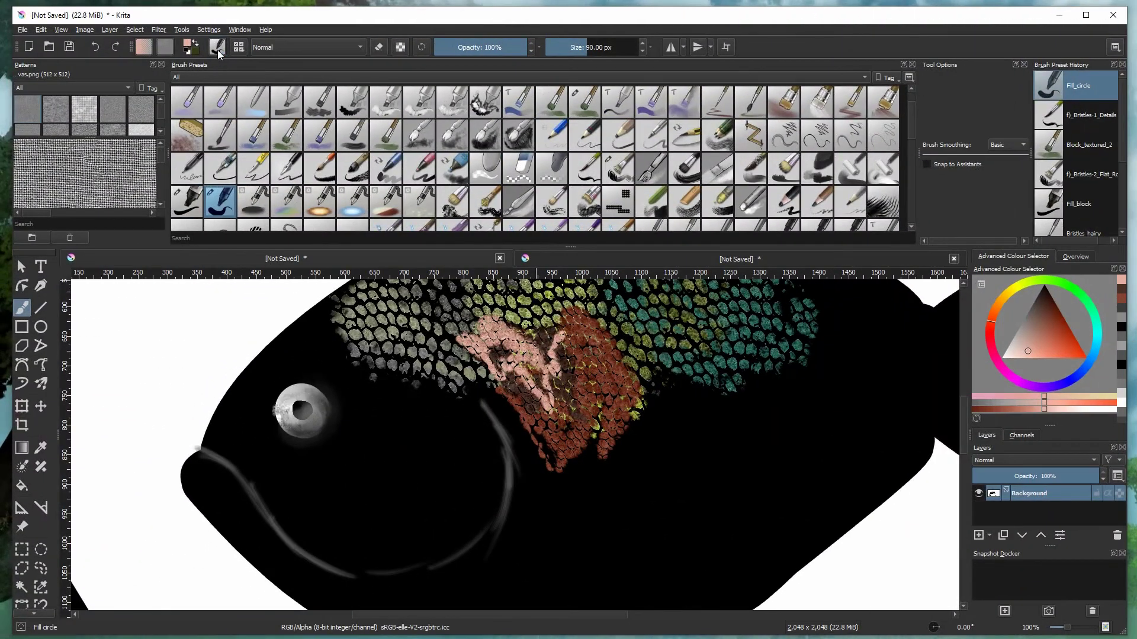
click(218, 48)
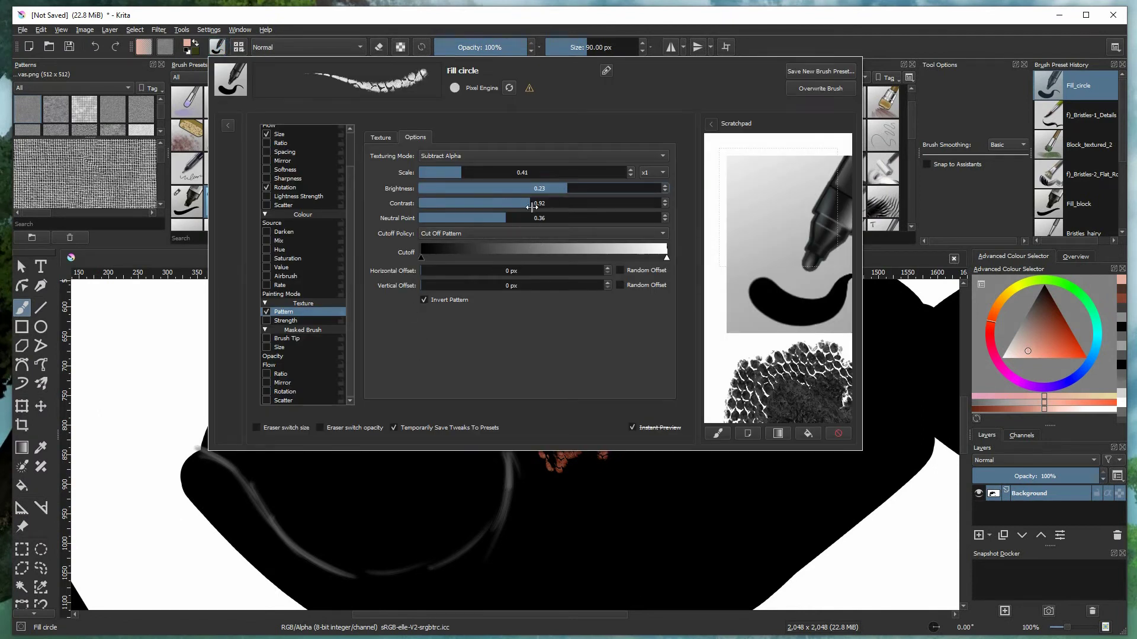
mouse_move(559, 192)
mouse_down()
mouse_move(572, 188)
mouse_move(554, 204)
mouse_up()
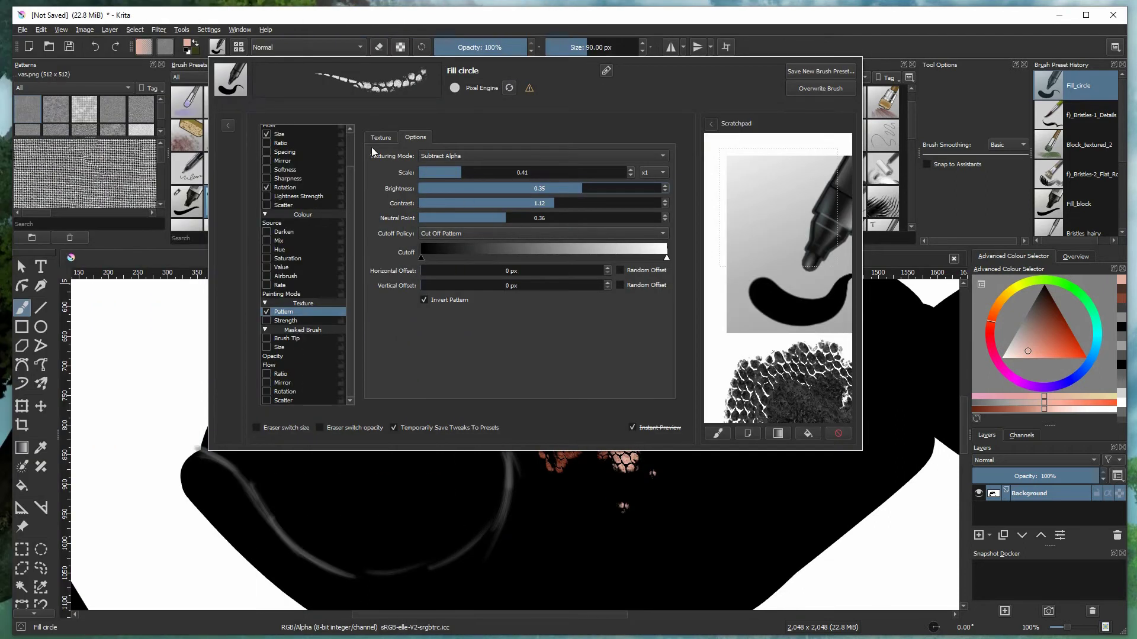
Adjust the brush tip's Lightness Map contrast and brightness, and paint red-brown and light blue scales across the fish's upper side
scroll(350, 162, up, 2)
click(310, 140)
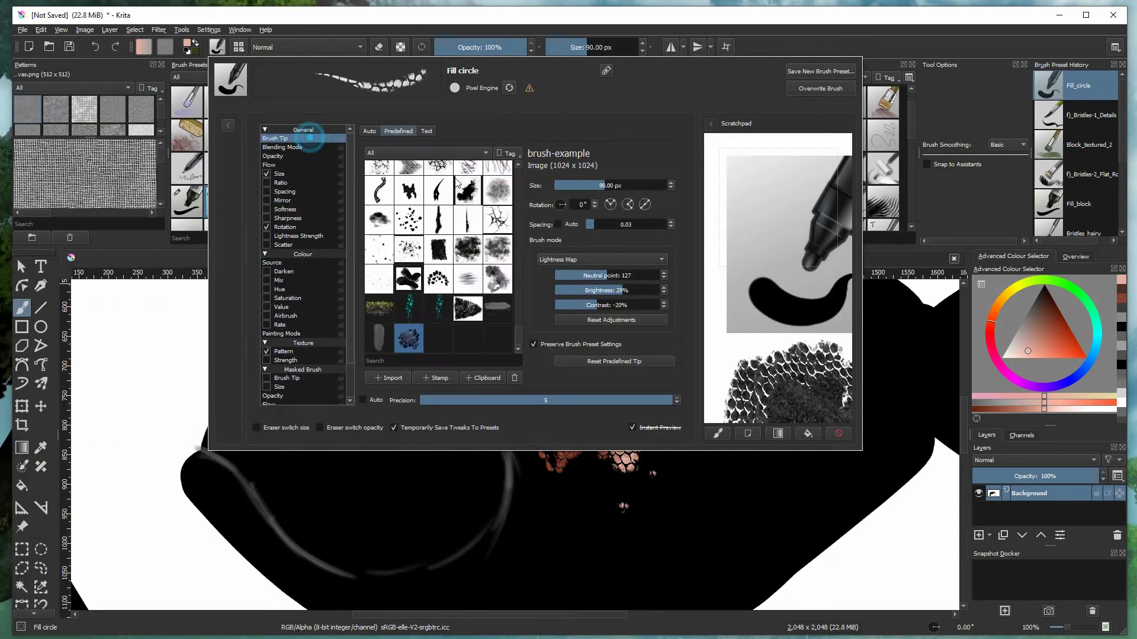
drag(600, 306, 617, 291)
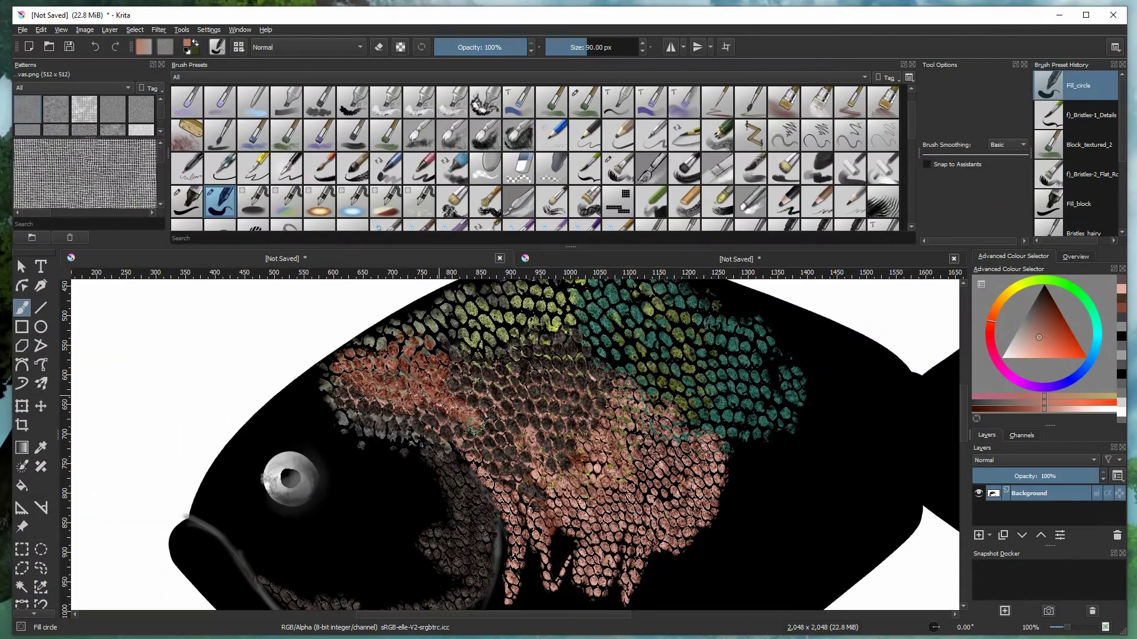
mouse_move(477, 426)
mouse_down()
mouse_move(462, 357)
mouse_move(444, 376)
mouse_move(408, 346)
mouse_move(433, 309)
mouse_move(506, 325)
mouse_move(518, 352)
mouse_move(503, 376)
mouse_move(542, 327)
mouse_move(568, 397)
mouse_move(521, 381)
mouse_move(497, 392)
mouse_move(462, 361)
mouse_move(406, 362)
mouse_move(512, 429)
mouse_up()
click(1097, 345)
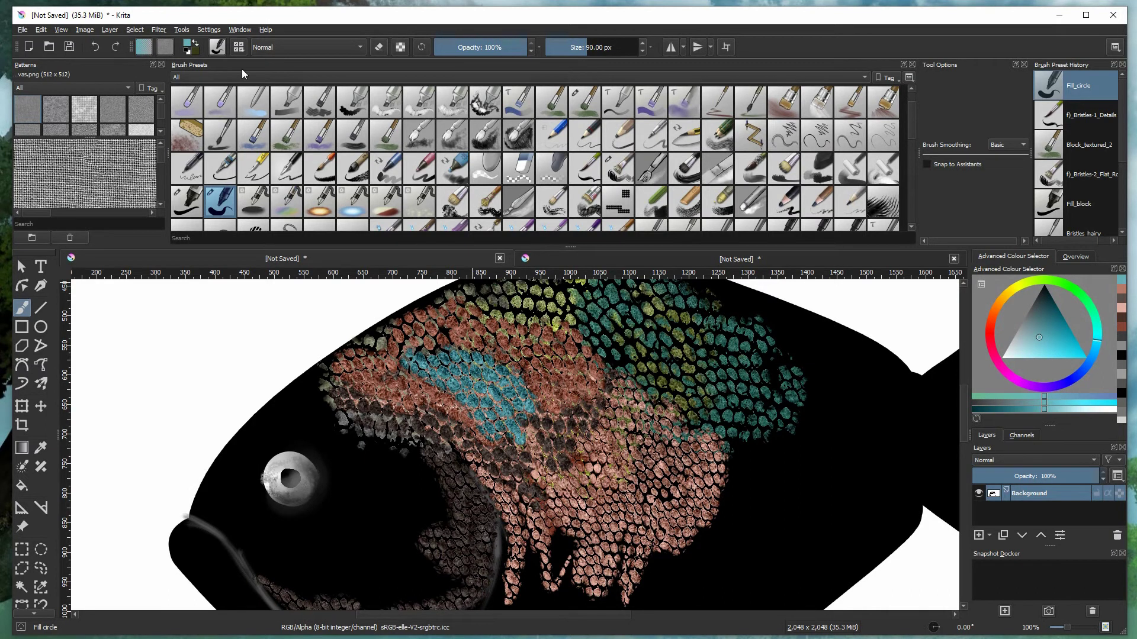
Set the brush's blending mode to Addition
click(330, 47)
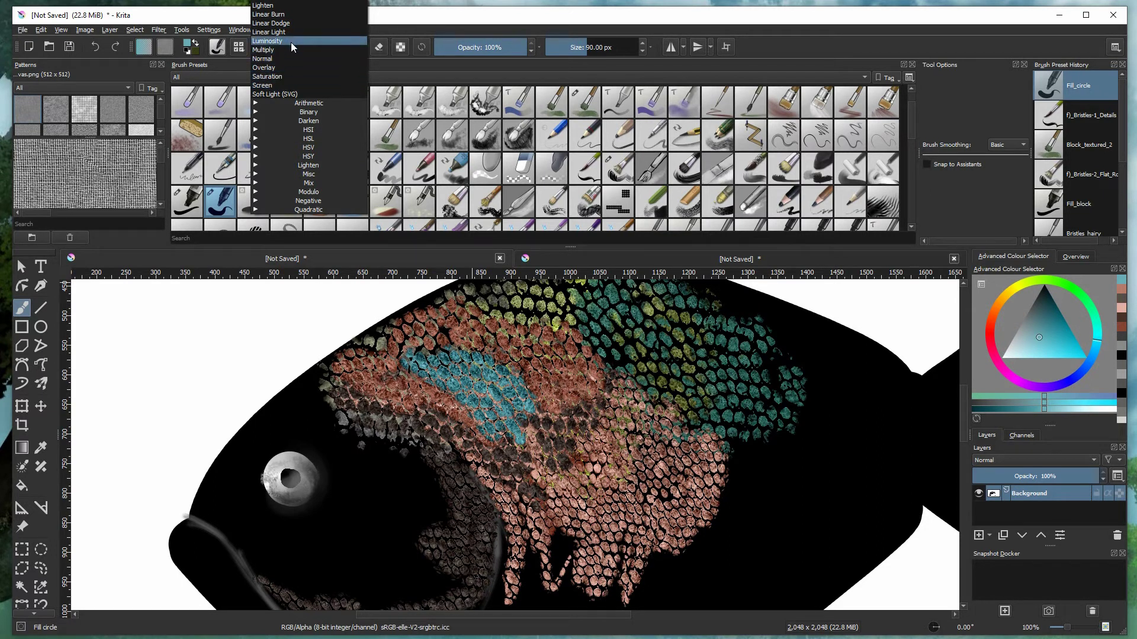
click(424, 21)
drag(424, 21, 416, 121)
click(318, 145)
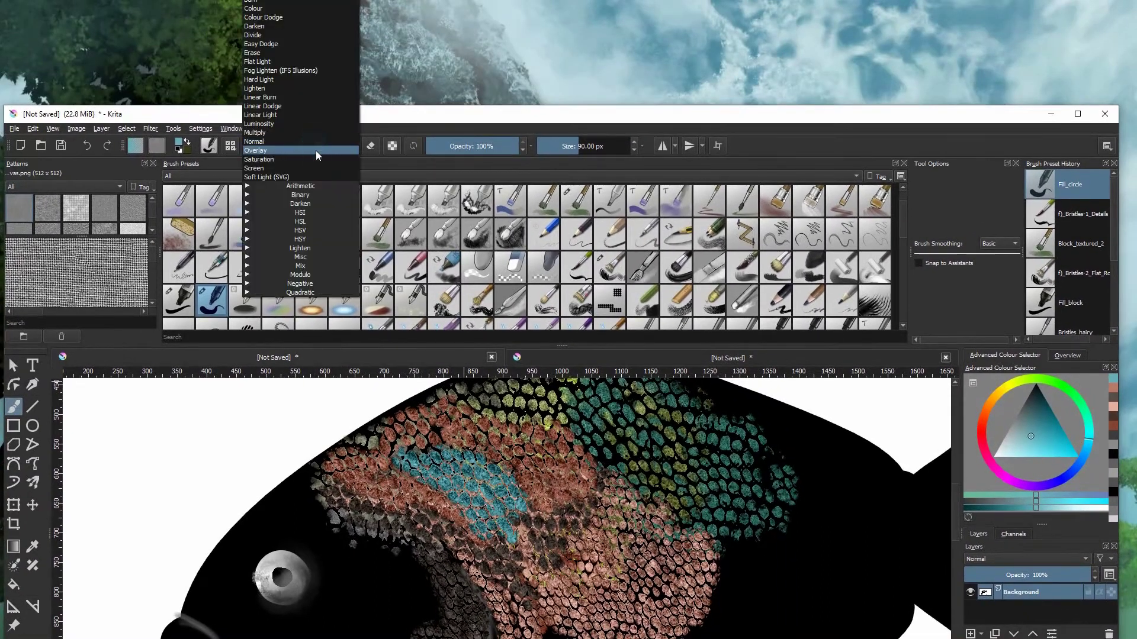
click(429, 69)
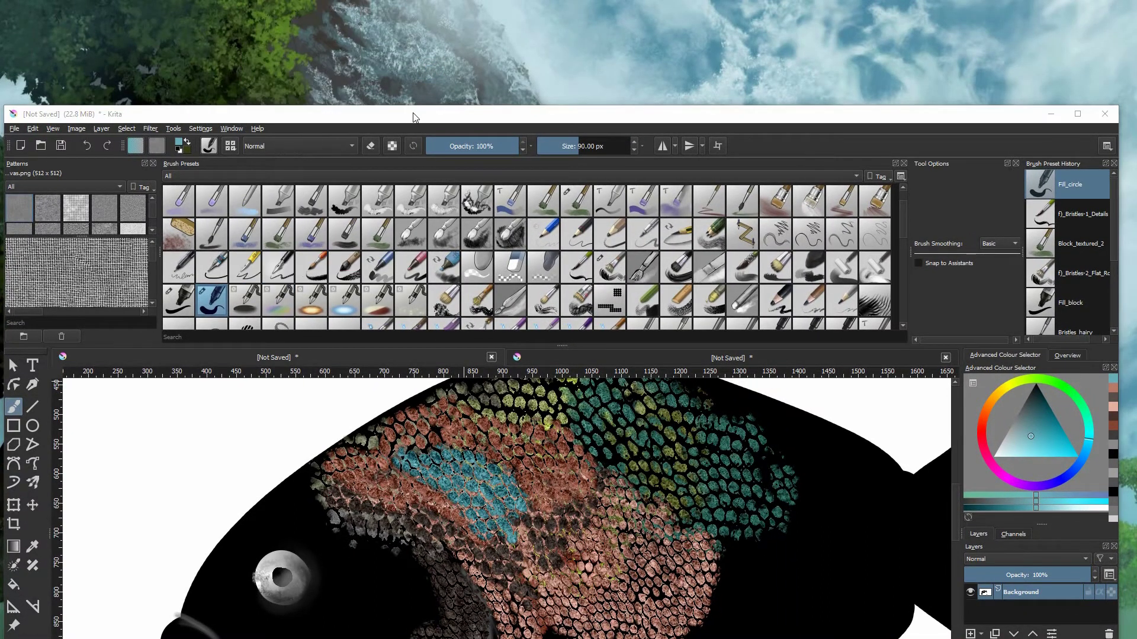
drag(406, 114, 403, 148)
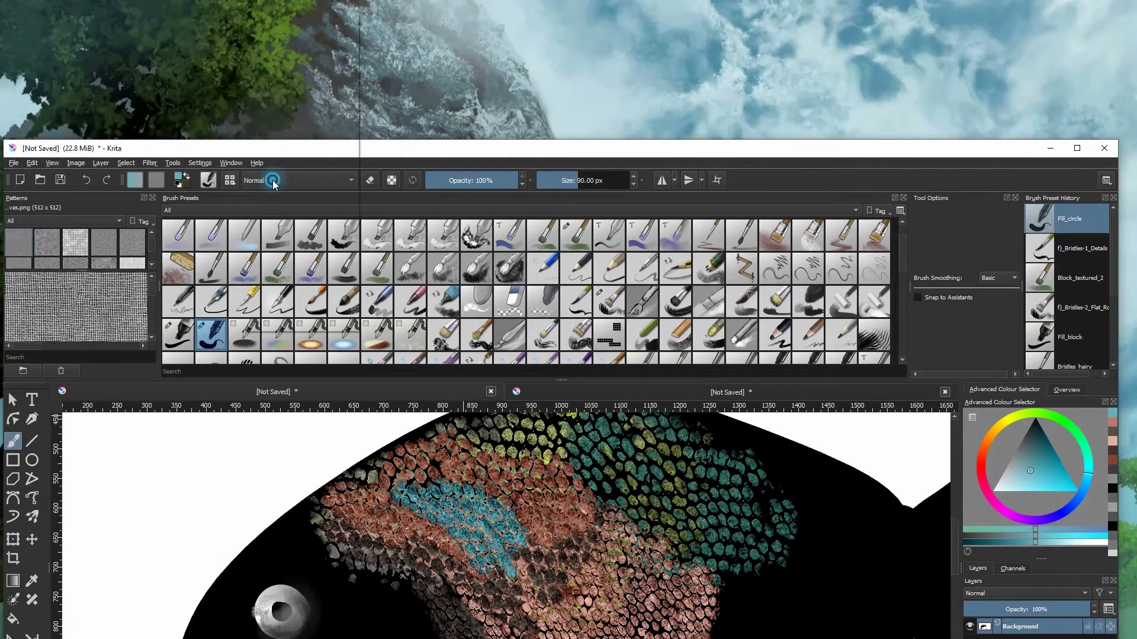
click(302, 180)
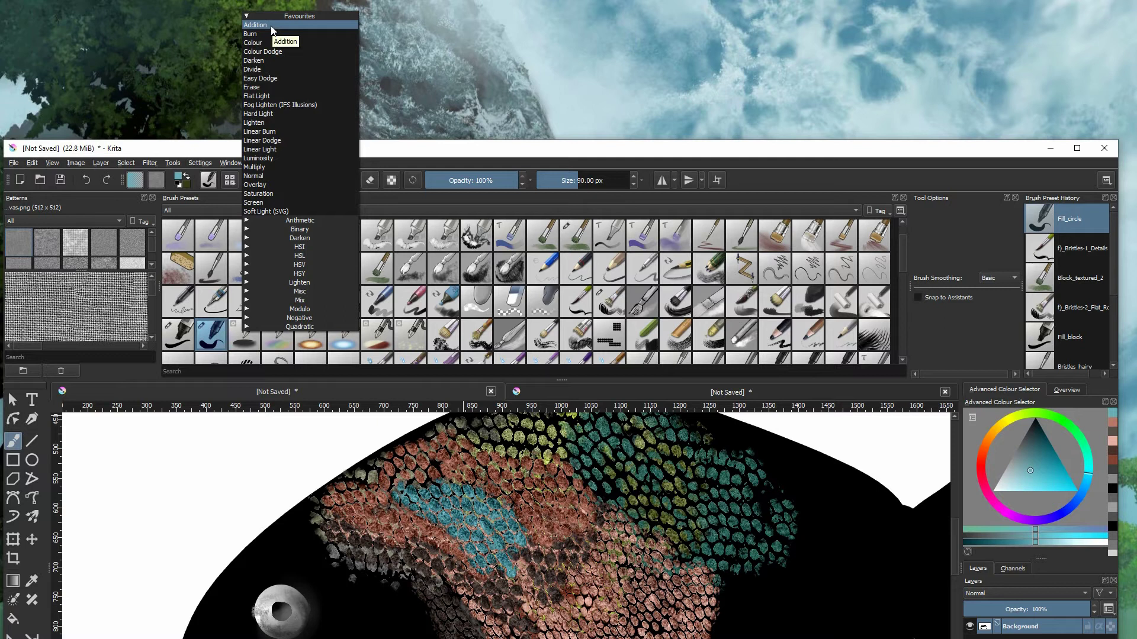
click(272, 25)
Choose a dark teal colour and paint additive highlights over the scales along the fish's upper front
drag(428, 152, 429, 19)
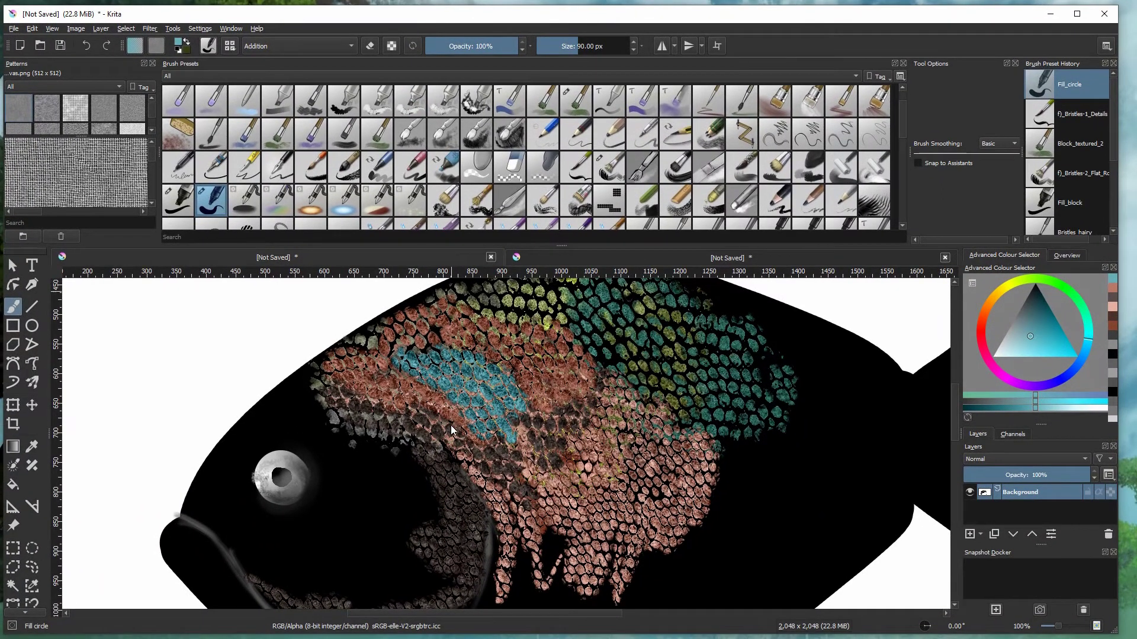
click(1037, 304)
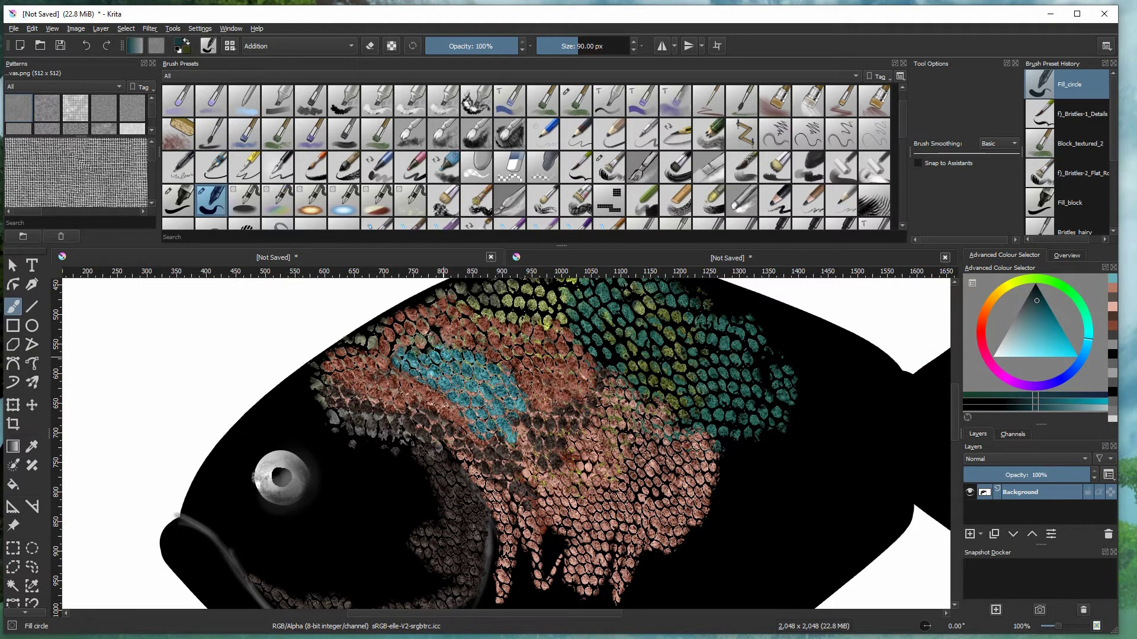
mouse_move(403, 341)
mouse_down()
mouse_move(372, 343)
mouse_move(358, 373)
mouse_move(379, 350)
mouse_move(390, 379)
mouse_move(346, 346)
mouse_move(317, 391)
mouse_move(299, 388)
mouse_move(310, 379)
mouse_move(288, 405)
mouse_move(317, 401)
mouse_up()
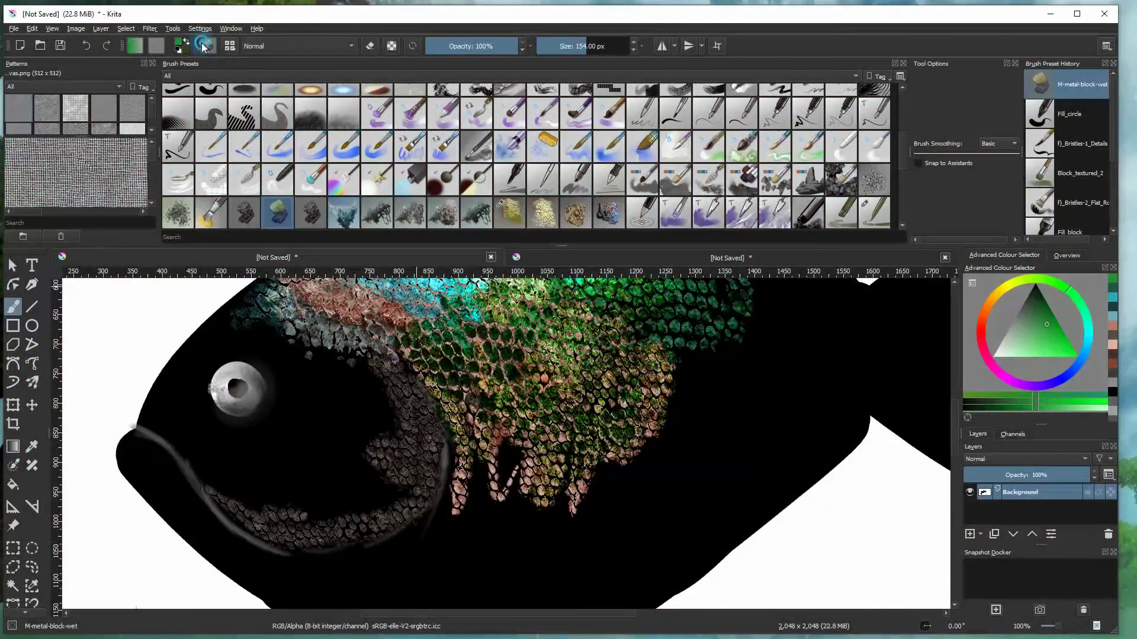
Inspect the M-metal-block-wet preset's settings and test its strokes on a cleared scratchpad
click(204, 46)
scroll(346, 367, down, 2)
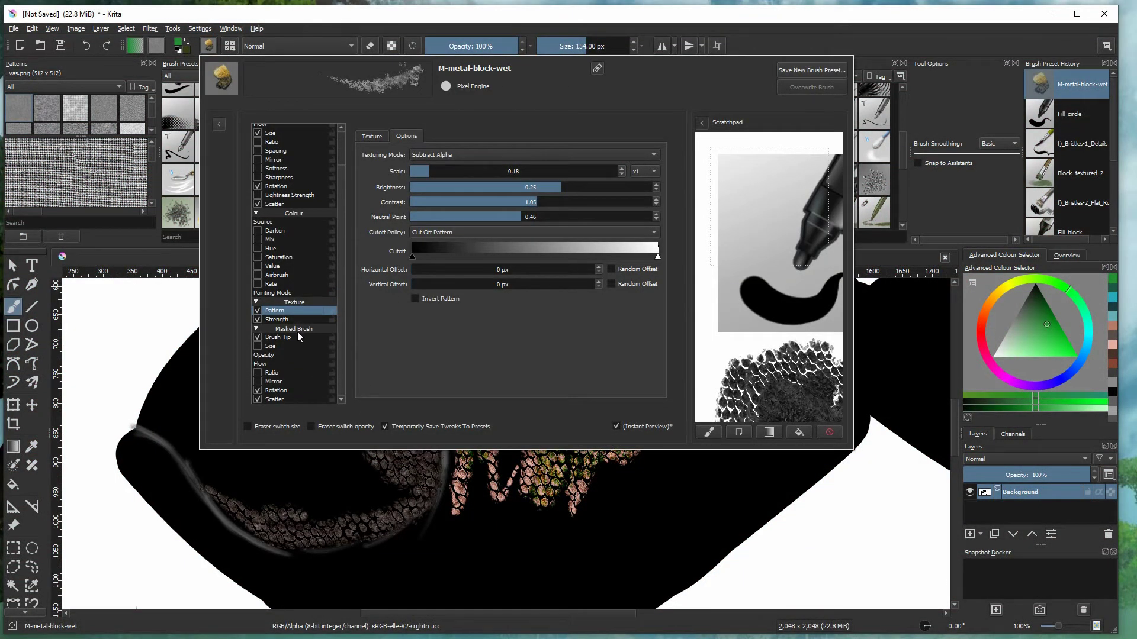
click(828, 432)
click(709, 432)
mouse_move(756, 343)
mouse_down()
mouse_move(802, 324)
mouse_move(774, 336)
mouse_move(785, 365)
mouse_move(813, 364)
mouse_move(796, 351)
mouse_move(773, 360)
mouse_move(805, 352)
mouse_move(815, 309)
mouse_move(754, 321)
mouse_move(774, 317)
mouse_move(758, 336)
mouse_move(735, 314)
mouse_move(754, 302)
mouse_move(751, 313)
mouse_move(800, 315)
mouse_move(747, 331)
mouse_move(789, 325)
mouse_move(811, 349)
mouse_move(796, 345)
mouse_move(802, 389)
mouse_move(748, 357)
mouse_move(773, 374)
mouse_move(812, 368)
mouse_up()
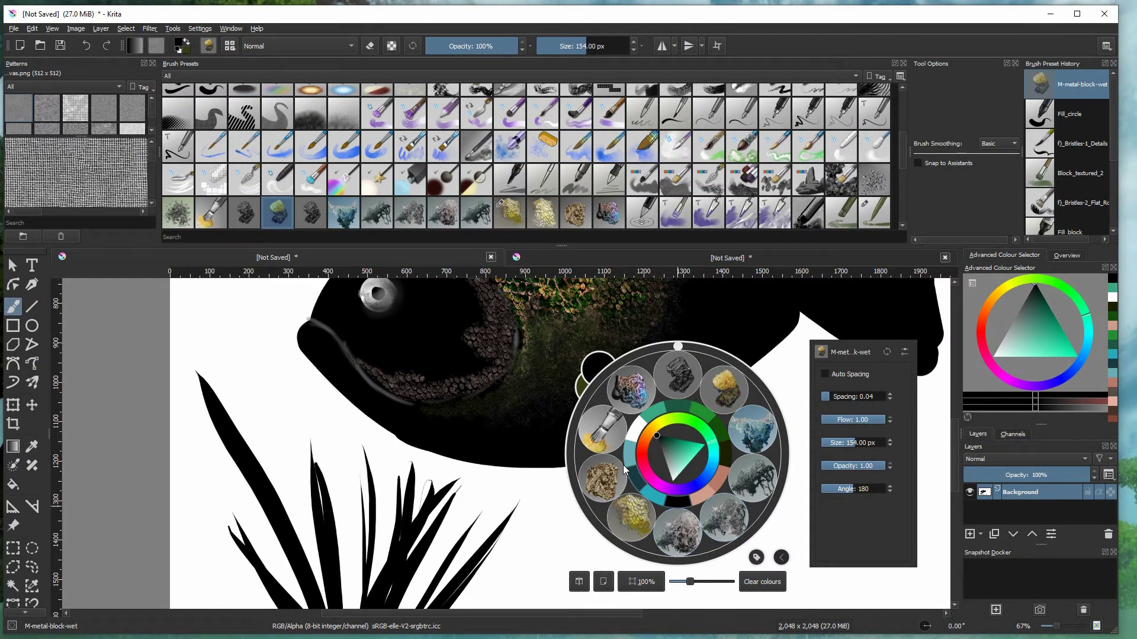
Switch to the m) Thickpaint-var1 preset and try it on a cleared scratchpad in its brush settings
click(601, 448)
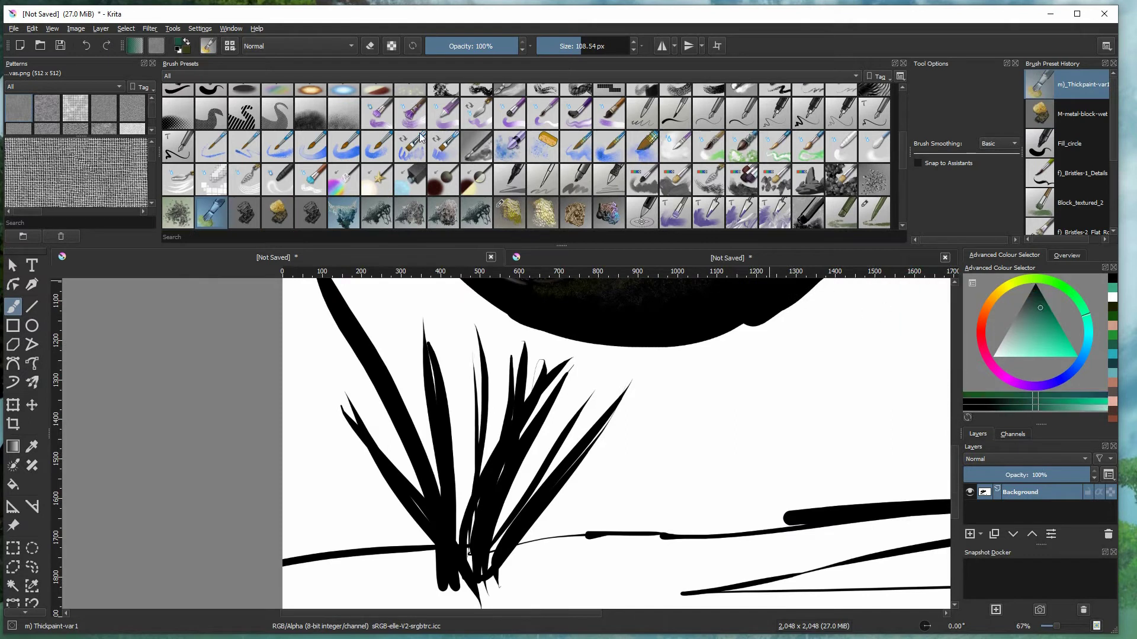
click(228, 48)
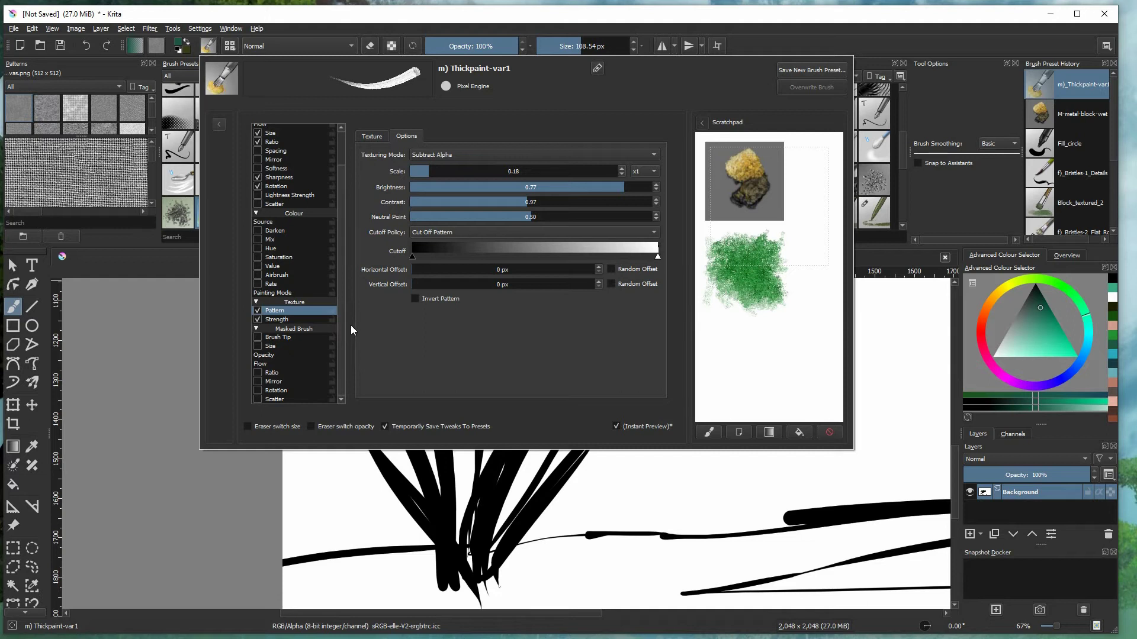
scroll(343, 329, up, 2)
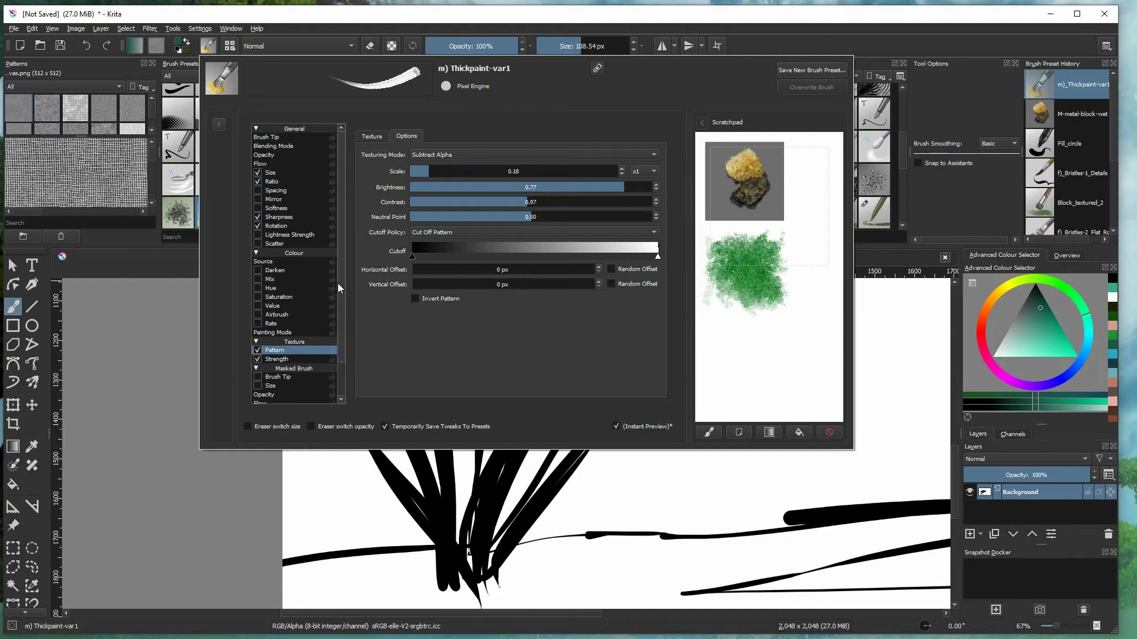
click(825, 432)
click(708, 433)
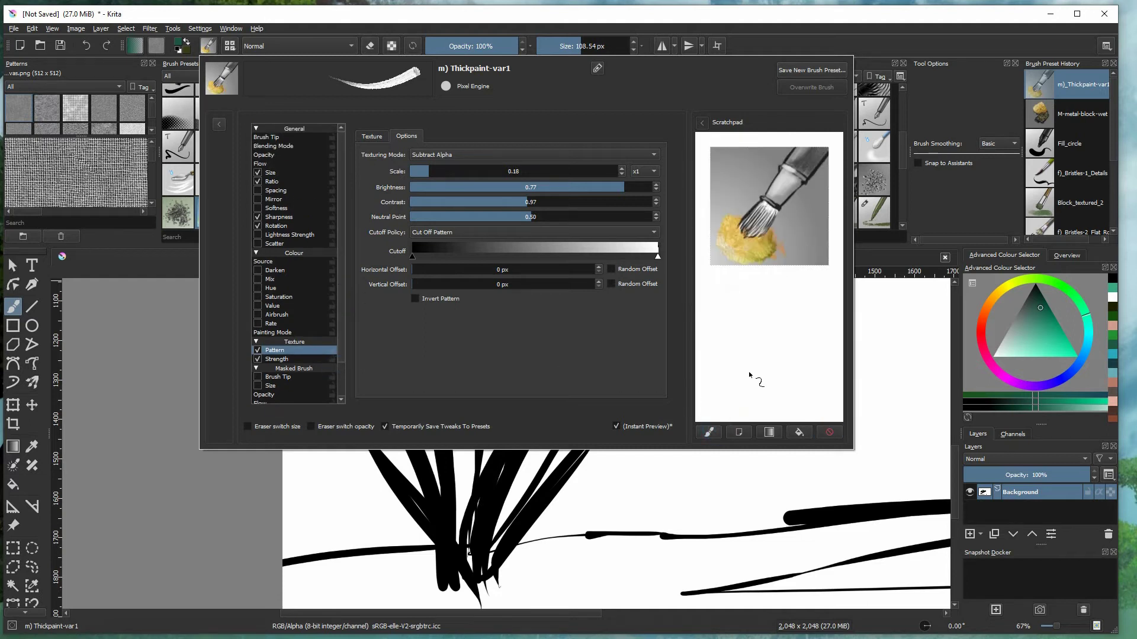
drag(754, 382, 829, 334)
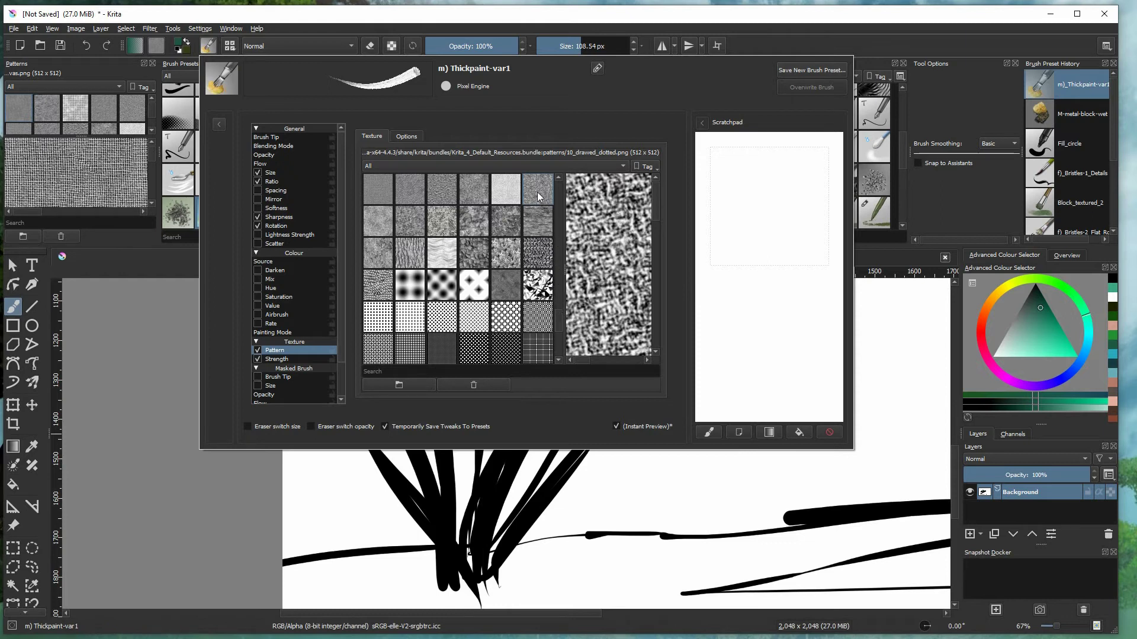
Examine the Thickpaint preset's texture pattern, texture strength, opacity and flow settings
mouse_move(538, 190)
click(309, 359)
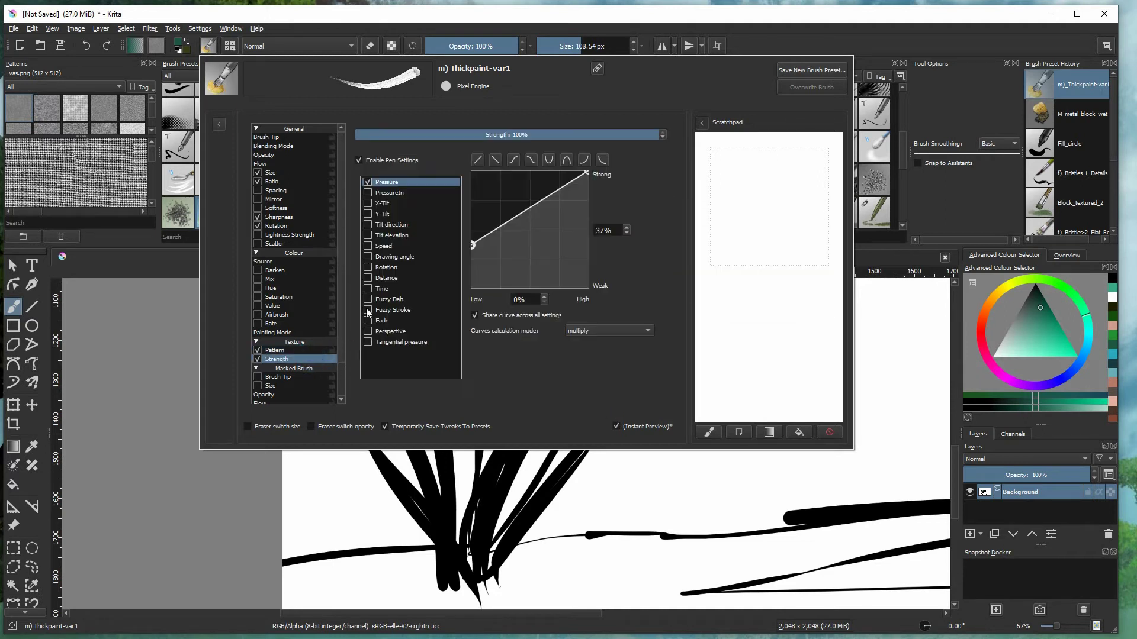
click(314, 351)
click(315, 360)
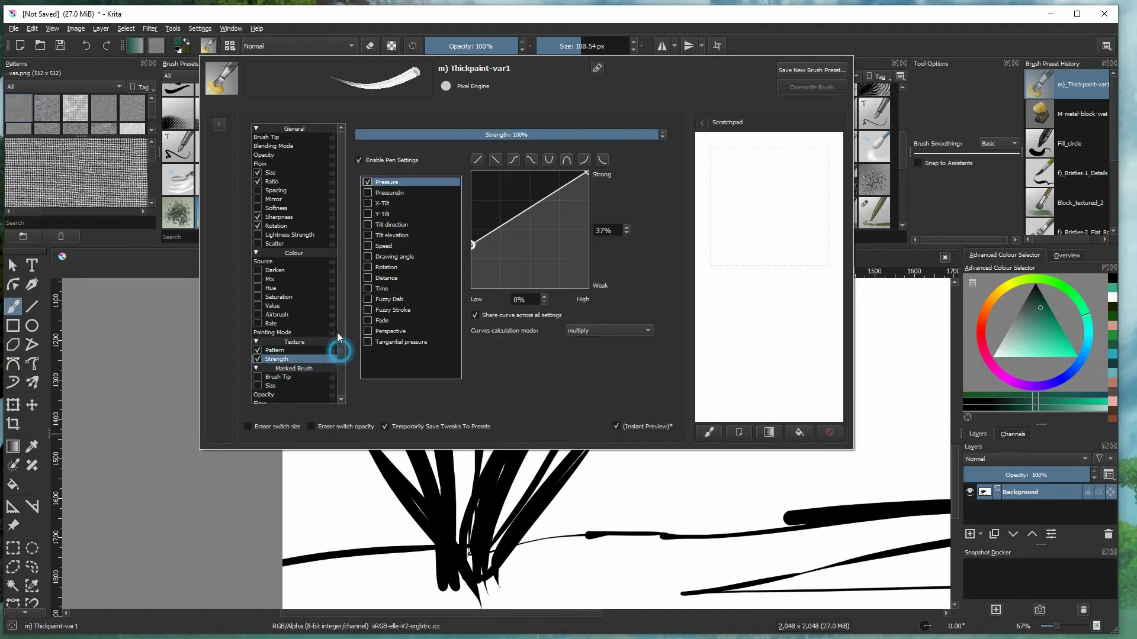
click(267, 165)
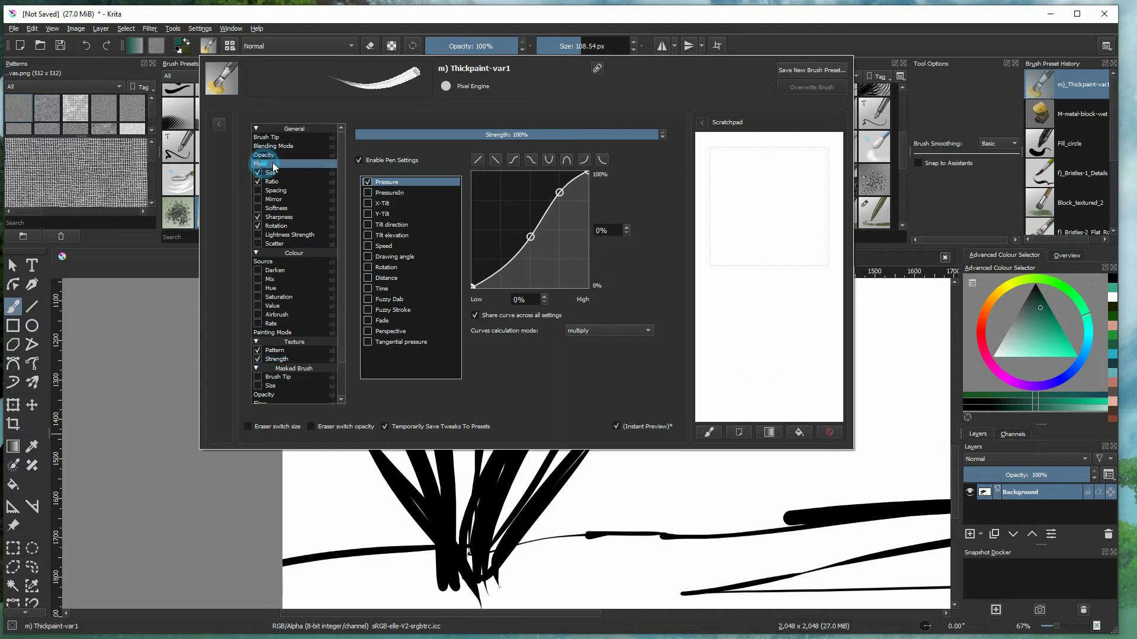
click(271, 156)
click(272, 164)
Test overlapping dark green Thickpaint strokes on the scratchpad and close the brush settings
mouse_move(710, 344)
mouse_down()
mouse_move(754, 291)
mouse_move(718, 371)
mouse_move(754, 299)
mouse_move(729, 388)
mouse_up()
mouse_move(784, 315)
mouse_down()
mouse_move(749, 392)
mouse_move(797, 309)
mouse_move(758, 387)
mouse_move(797, 319)
mouse_move(767, 401)
mouse_move(800, 334)
mouse_move(778, 395)
mouse_move(803, 352)
mouse_move(790, 392)
mouse_up()
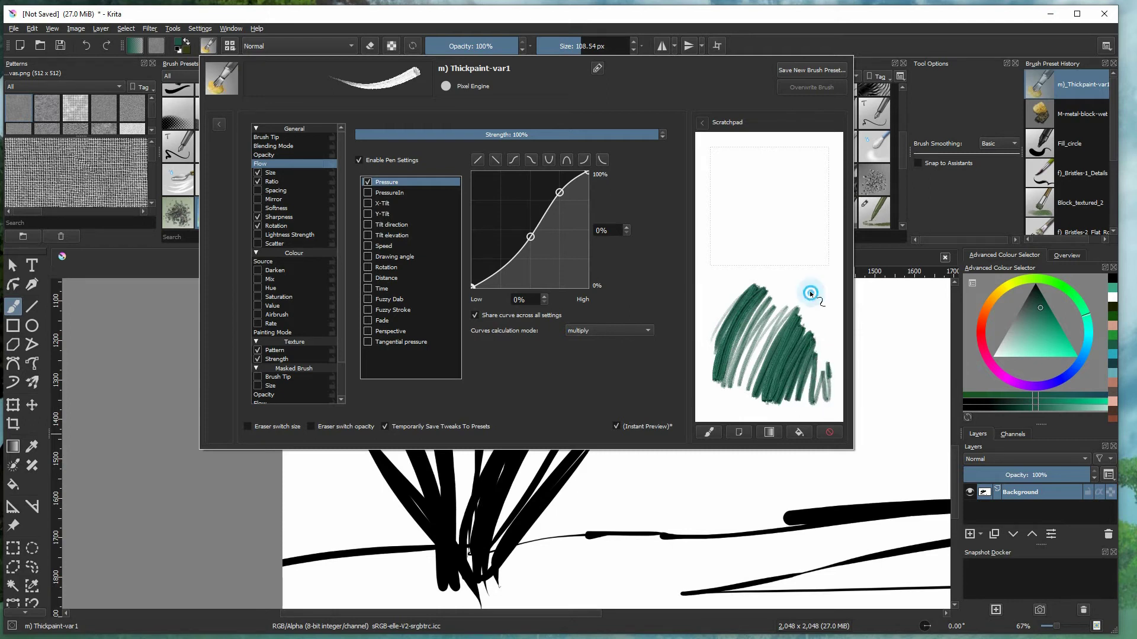
mouse_move(751, 333)
mouse_down()
mouse_move(769, 299)
mouse_move(758, 337)
mouse_move(807, 291)
mouse_move(792, 329)
mouse_move(817, 328)
mouse_move(758, 310)
mouse_move(782, 292)
mouse_move(828, 311)
mouse_move(784, 324)
mouse_move(767, 288)
mouse_move(737, 310)
mouse_move(738, 283)
mouse_up()
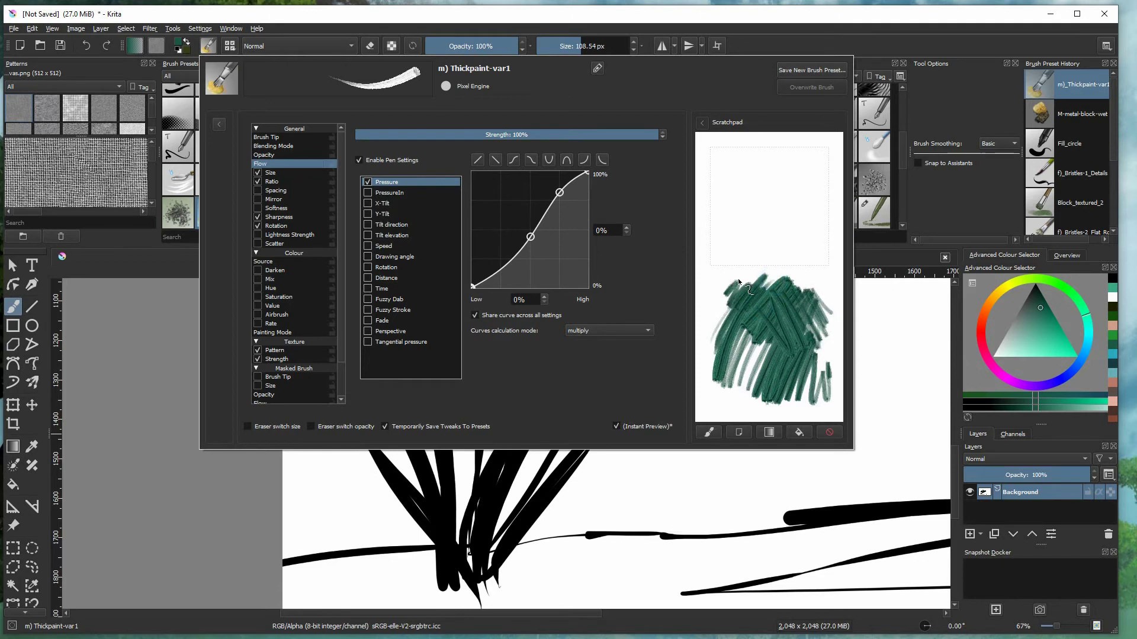
click(894, 43)
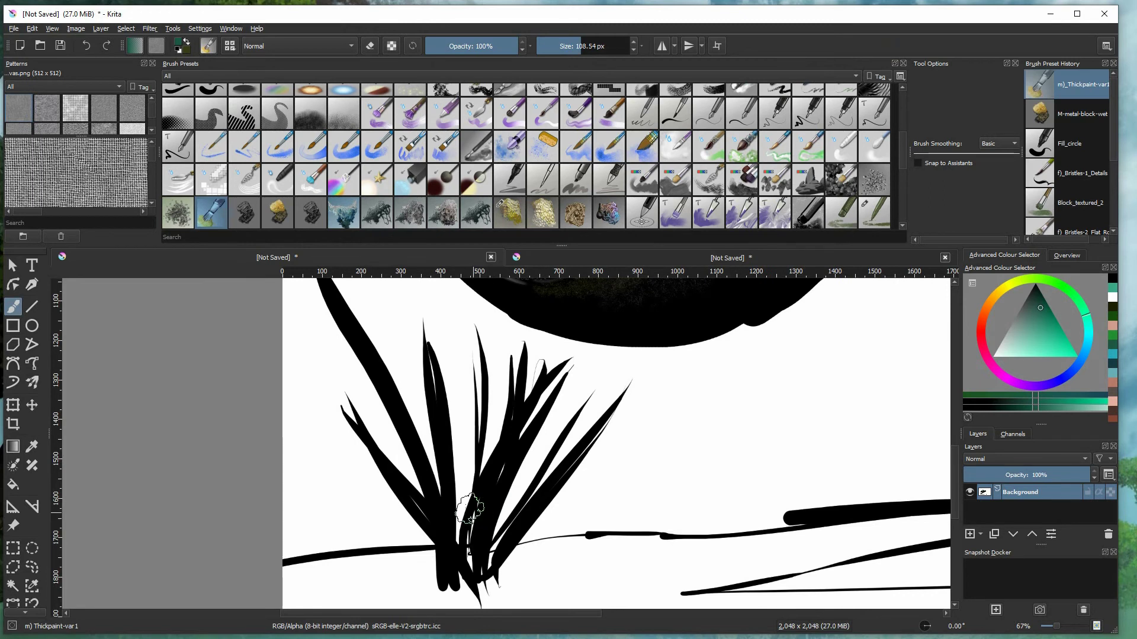
Paint light green Thickpaint strokes along the middle and outer blades of the black grass clump
click(1079, 306)
click(1031, 334)
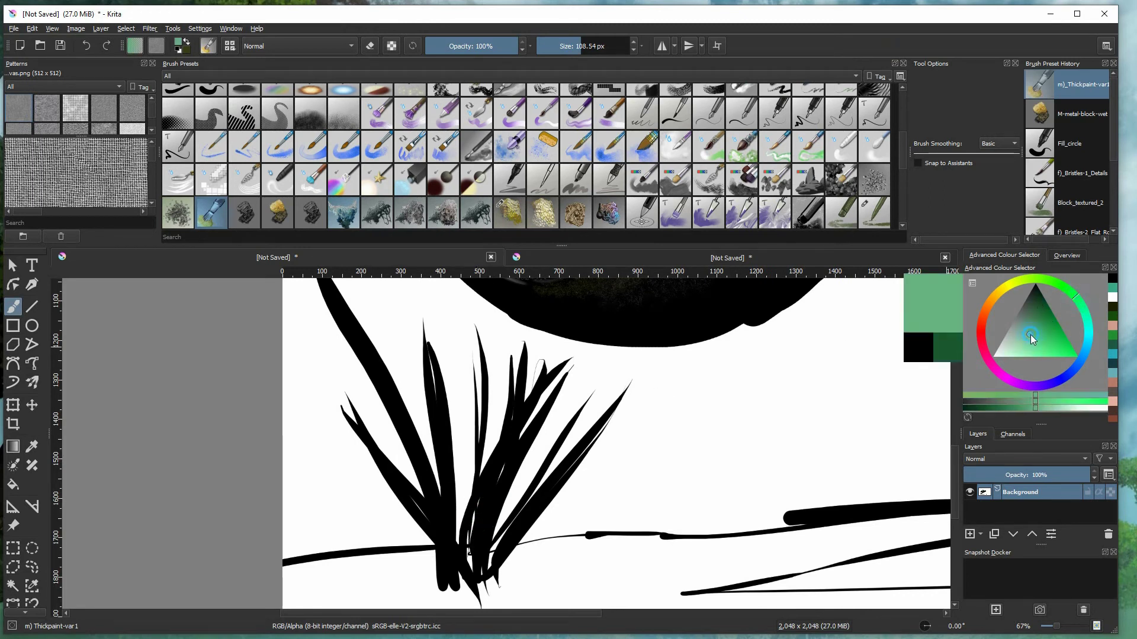
mouse_move(466, 554)
mouse_down()
mouse_move(482, 468)
mouse_move(530, 402)
mouse_up()
drag(473, 510, 542, 388)
mouse_move(483, 570)
mouse_down()
mouse_move(515, 468)
mouse_move(483, 545)
mouse_move(547, 403)
mouse_up()
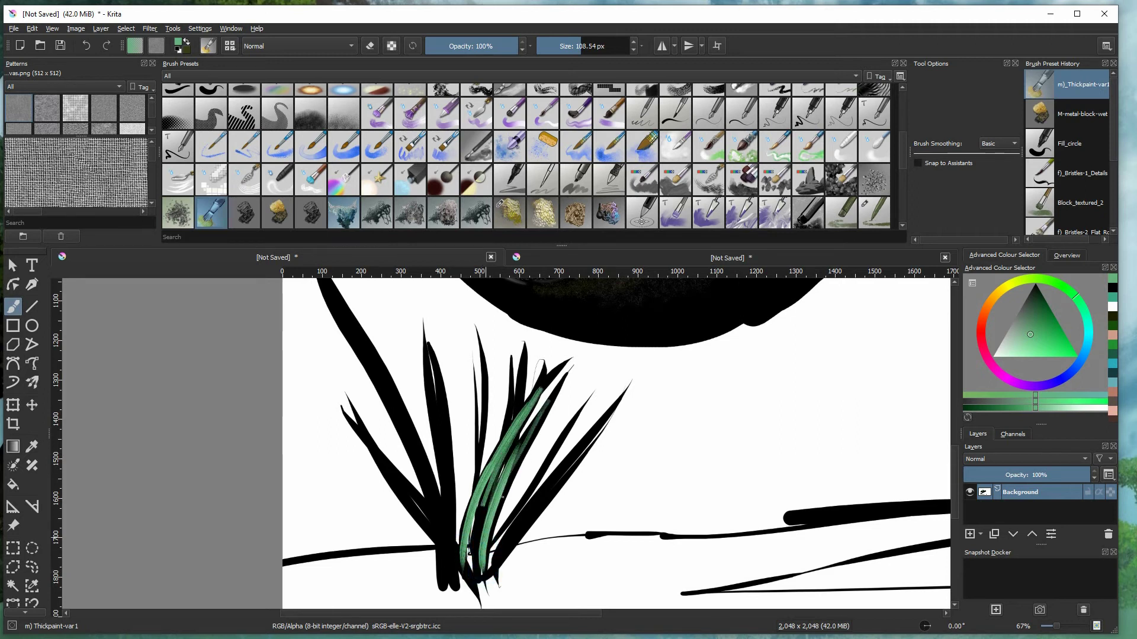
drag(500, 574, 624, 392)
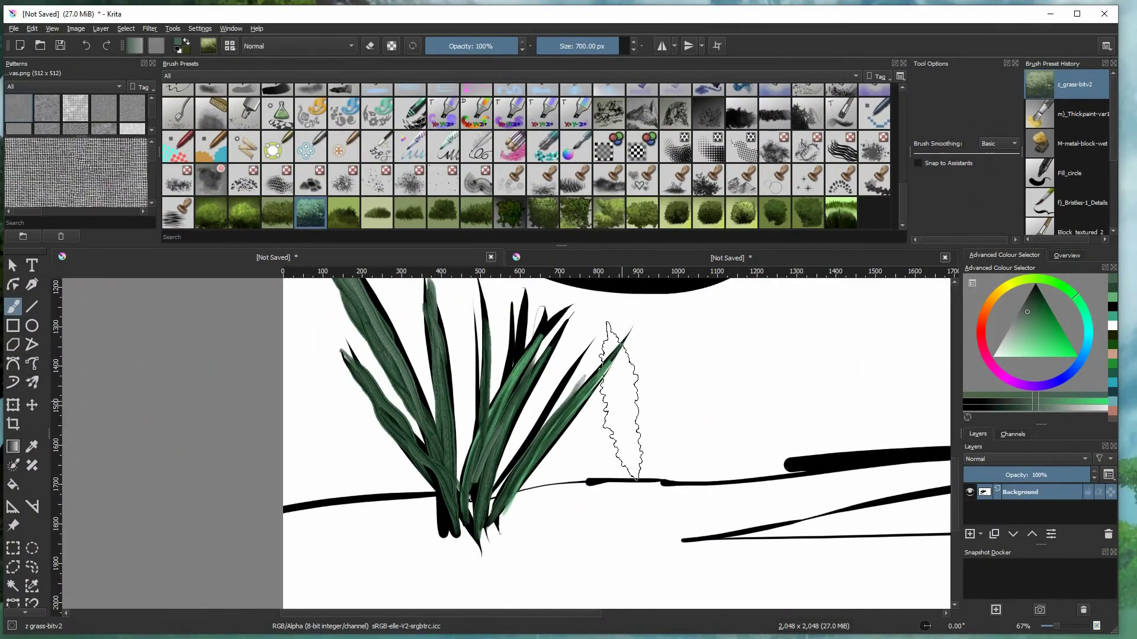
Paint leaf clusters over the grass clump's middle blades with the z grass-bitv2 brush, in muted red and a darker shade
drag(783, 431, 785, 490)
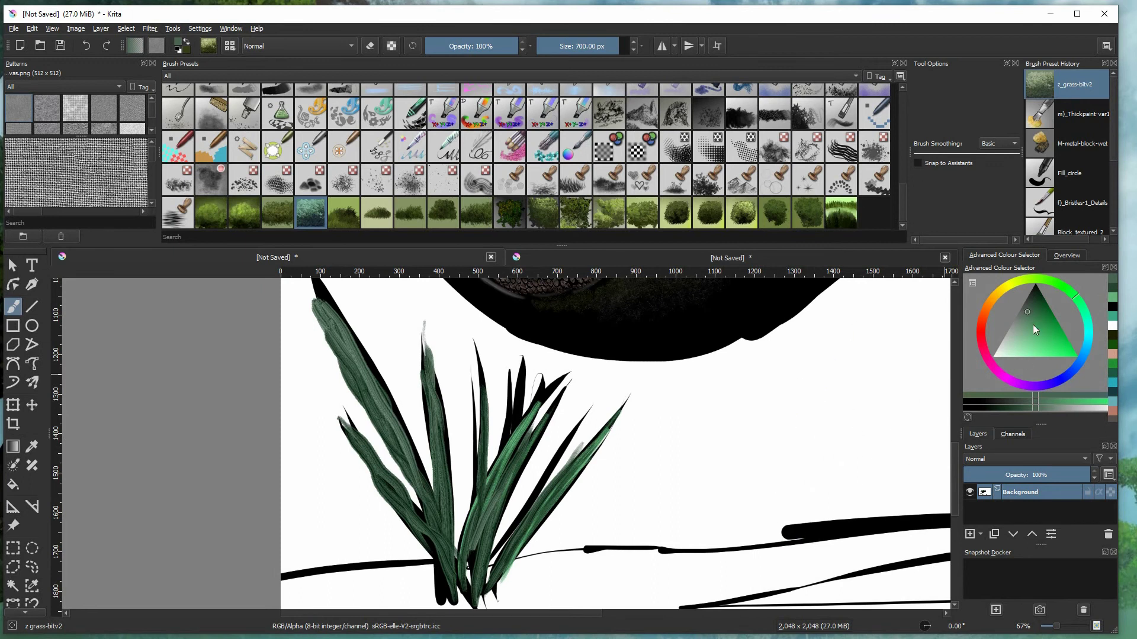
drag(1001, 296, 990, 334)
click(1040, 335)
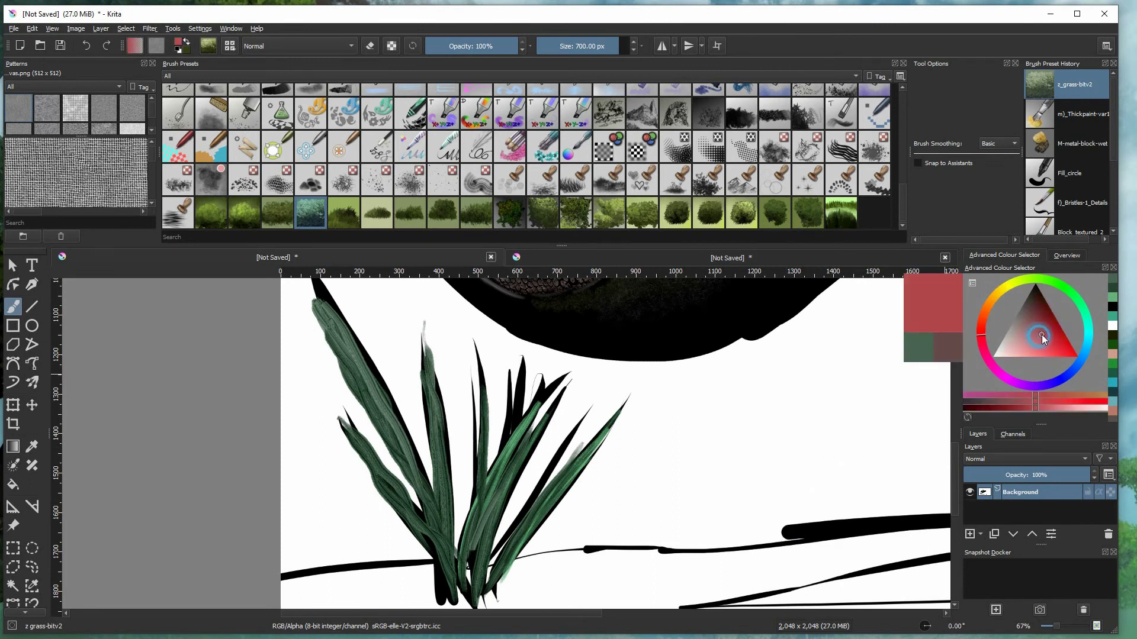
mouse_move(508, 465)
mouse_down()
mouse_move(508, 409)
mouse_move(553, 392)
mouse_up()
click(1035, 304)
mouse_move(519, 439)
mouse_down()
mouse_move(504, 457)
mouse_move(548, 388)
mouse_up()
Paint olive green leaves over the upper part of the red leaf cluster
click(1031, 278)
click(1033, 315)
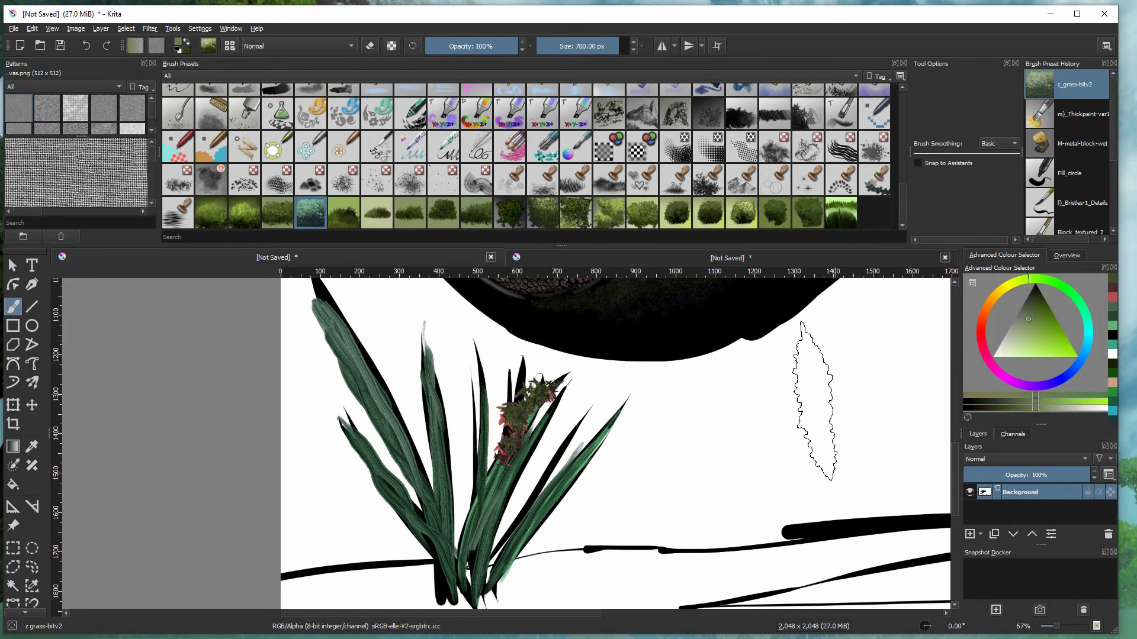
mouse_move(511, 420)
mouse_down()
mouse_move(504, 409)
mouse_move(522, 407)
mouse_move(521, 393)
mouse_move(545, 379)
mouse_up()
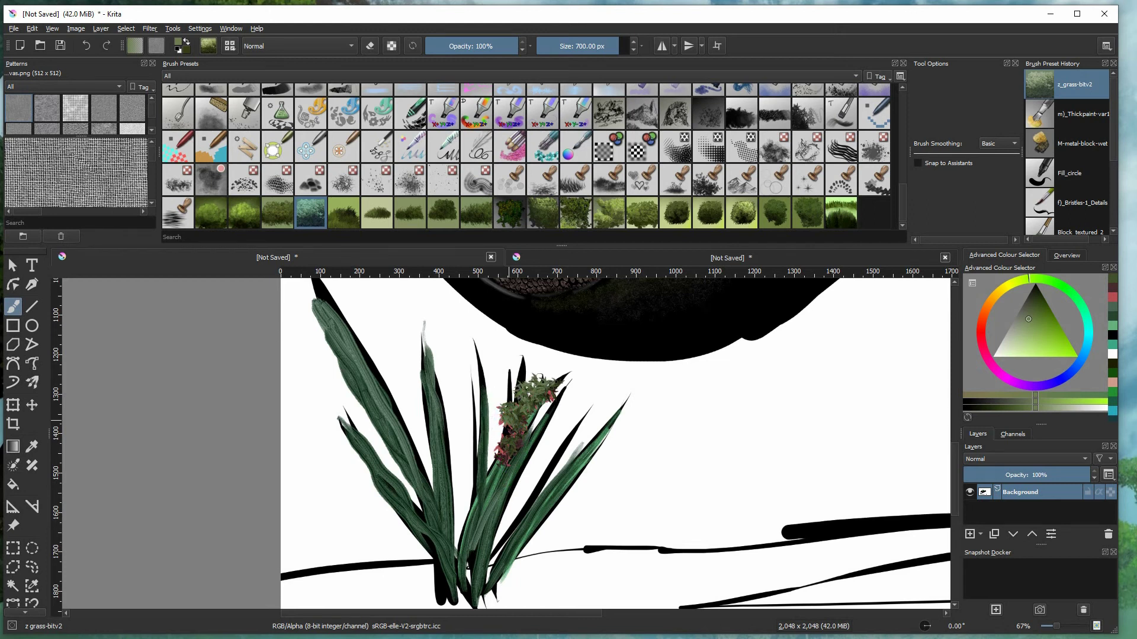
Extend the olive green leaves down over the lower part of the red leaf cluster, working at up to 400% zoom
key(plus)
key(plus)
key(plus)
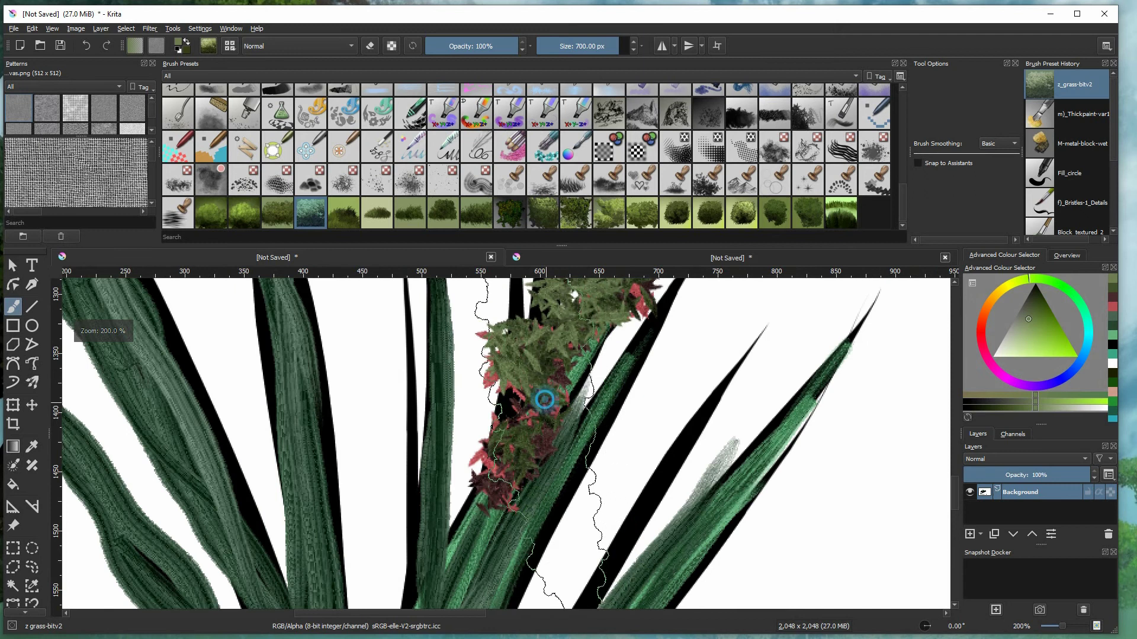
key(plus)
key(plus)
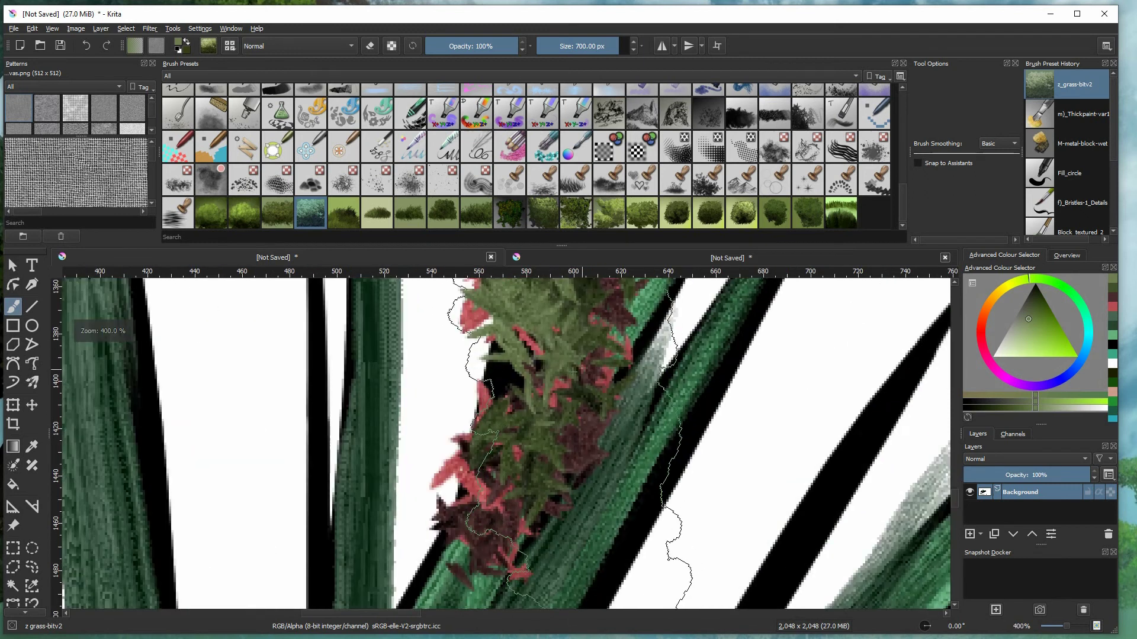
mouse_move(542, 380)
mouse_down()
mouse_move(484, 384)
mouse_move(441, 453)
mouse_move(488, 436)
mouse_move(537, 456)
mouse_move(577, 443)
mouse_up()
key(minus)
key(minus)
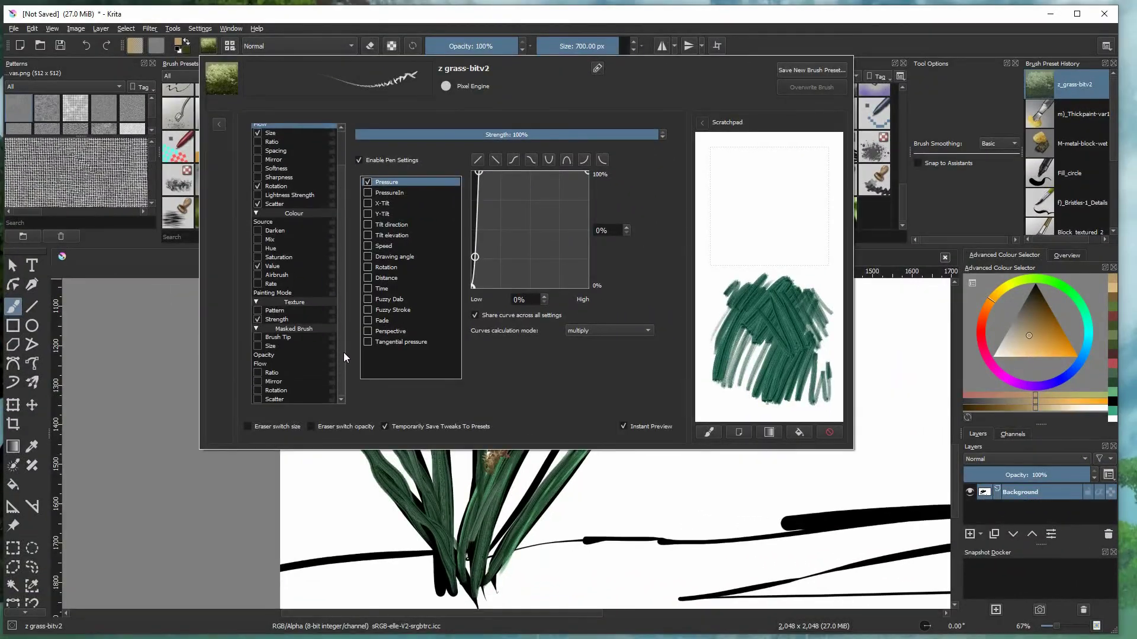
Inspect the z grass-bitv2 preset's brush tip and colour Value settings
click(299, 137)
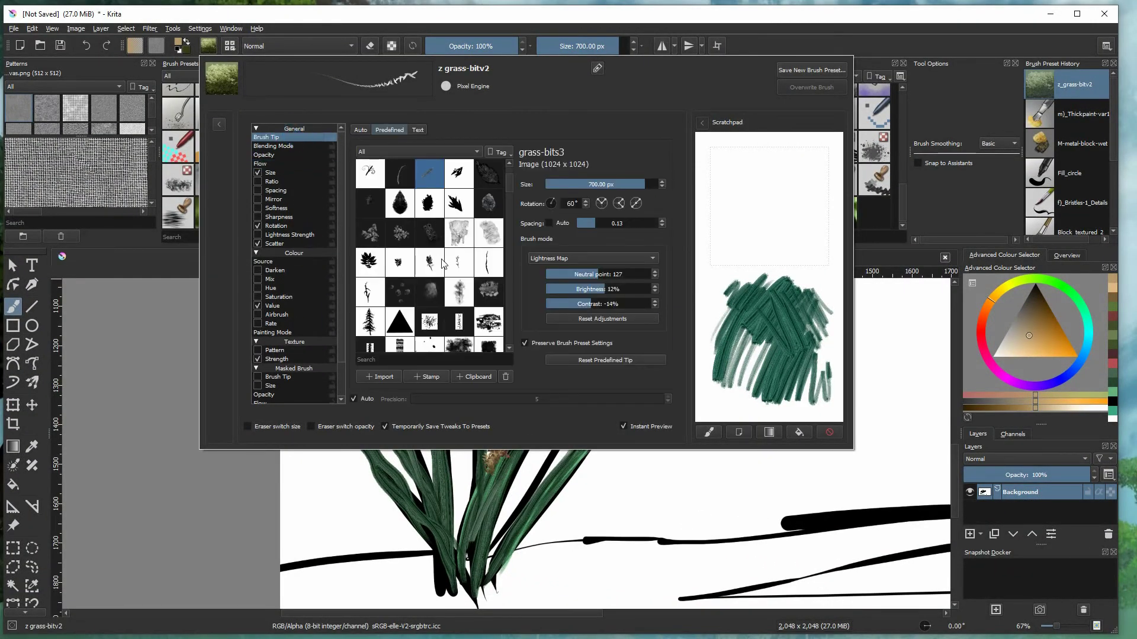
mouse_move(437, 180)
click(298, 253)
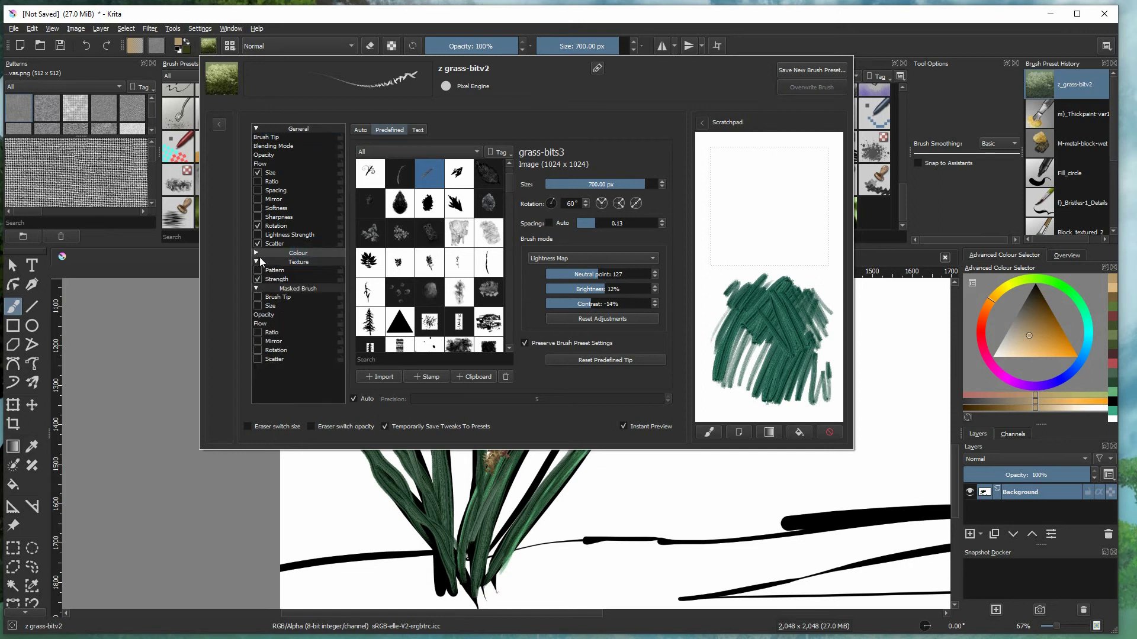
click(257, 254)
click(286, 307)
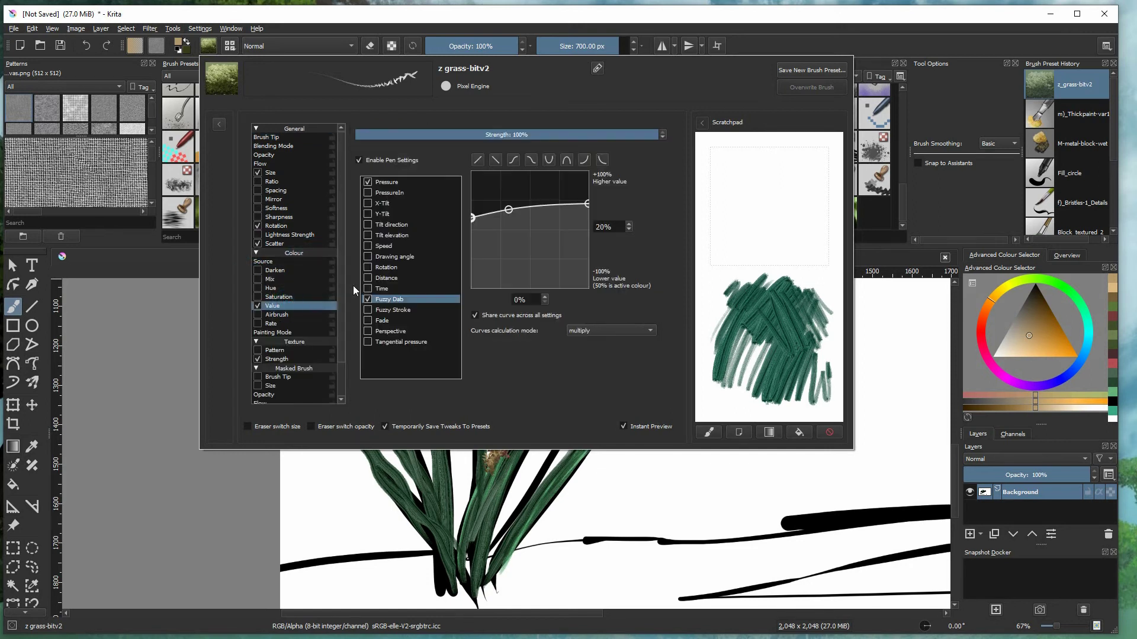
Clear the scratchpad and test a tan z grass-bitv2 stroke on it
click(829, 432)
click(709, 432)
mouse_move(741, 348)
mouse_down()
mouse_move(746, 314)
mouse_move(771, 313)
mouse_move(794, 341)
mouse_move(756, 356)
mouse_move(783, 332)
mouse_move(800, 355)
mouse_move(775, 352)
mouse_move(773, 342)
mouse_move(807, 381)
mouse_move(780, 350)
mouse_move(814, 361)
mouse_up()
Check the preset's texture Strength setting and add more tan leaf strokes around the scratchpad patch
scroll(331, 379, down, 2)
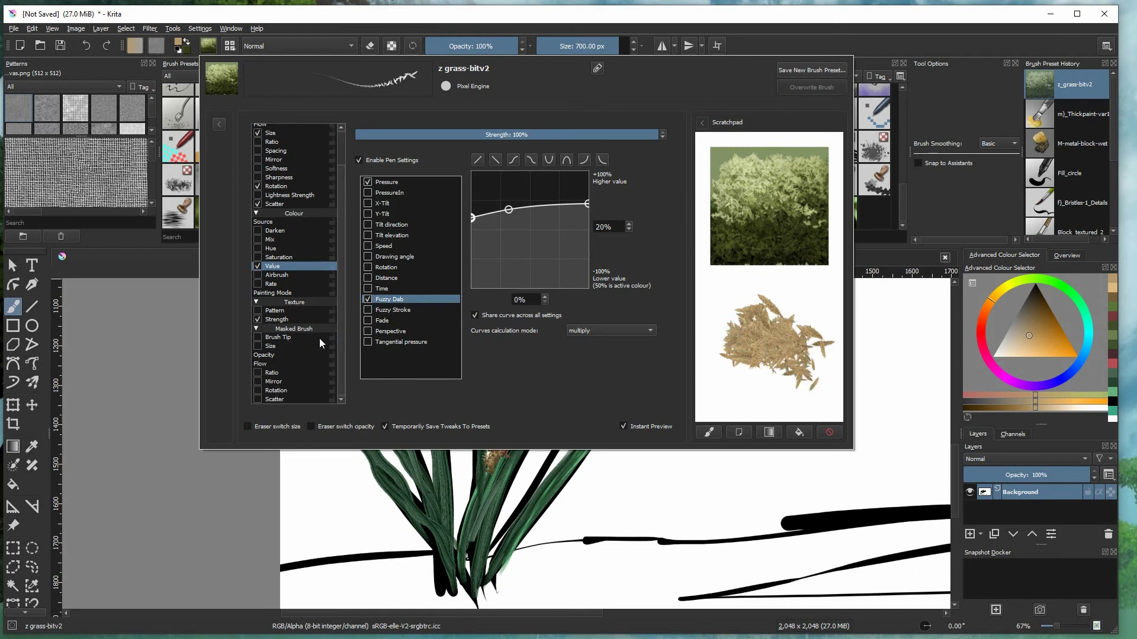
click(290, 319)
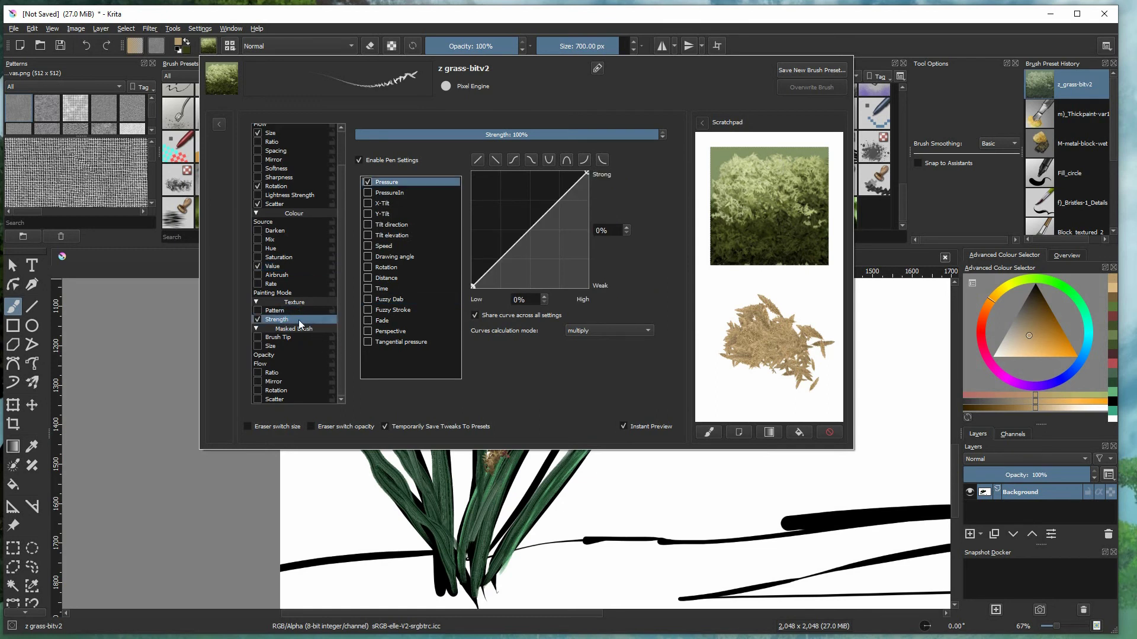
scroll(339, 357, up, 2)
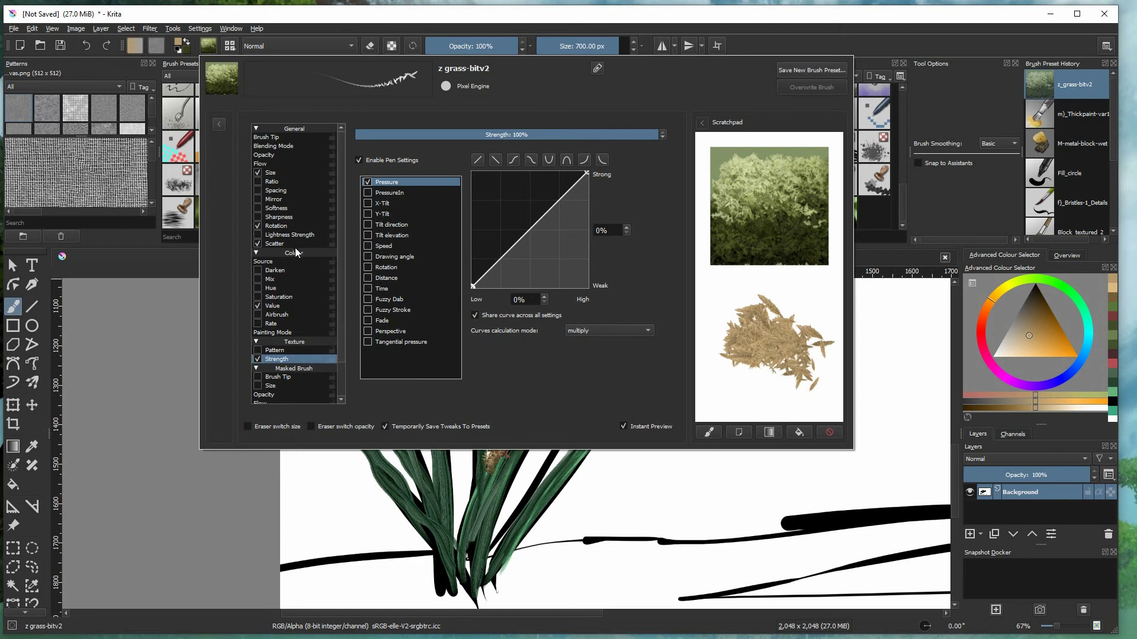
drag(731, 333, 723, 306)
drag(806, 321, 815, 313)
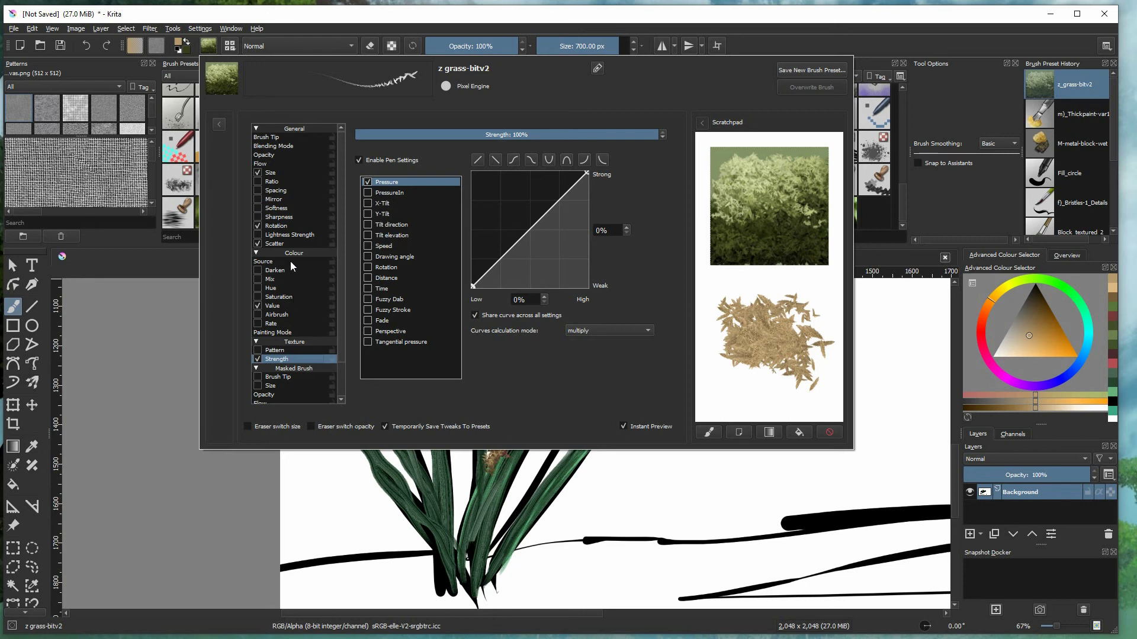
Review the grass preset's brush tip and Rotation settings, testing one more stroke on the scratchpad
click(268, 136)
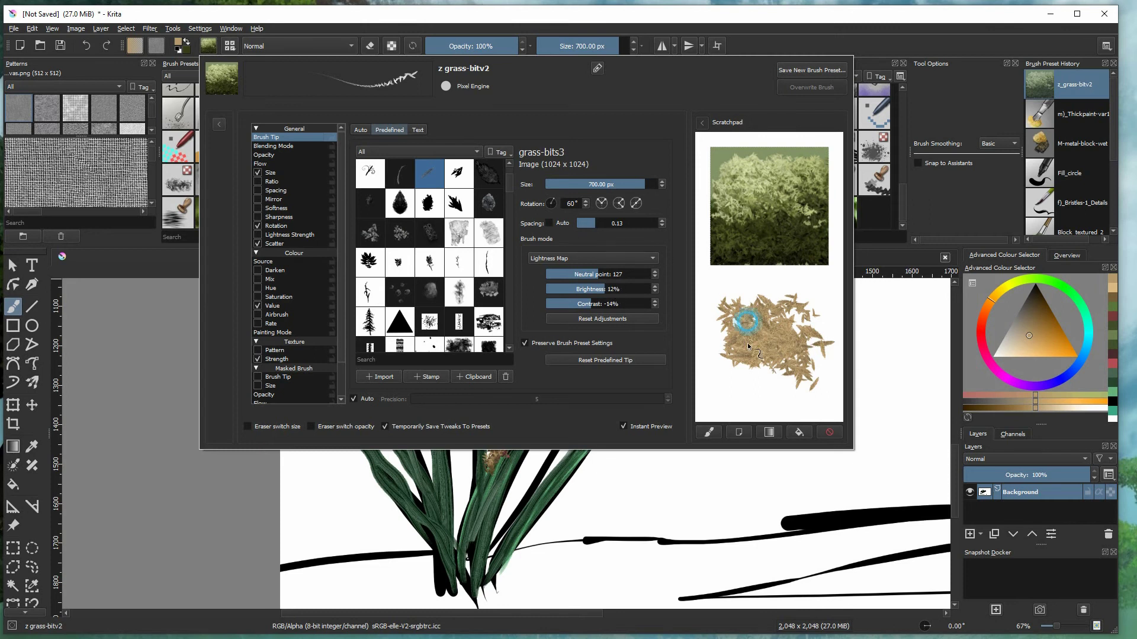
drag(747, 343, 770, 367)
click(276, 225)
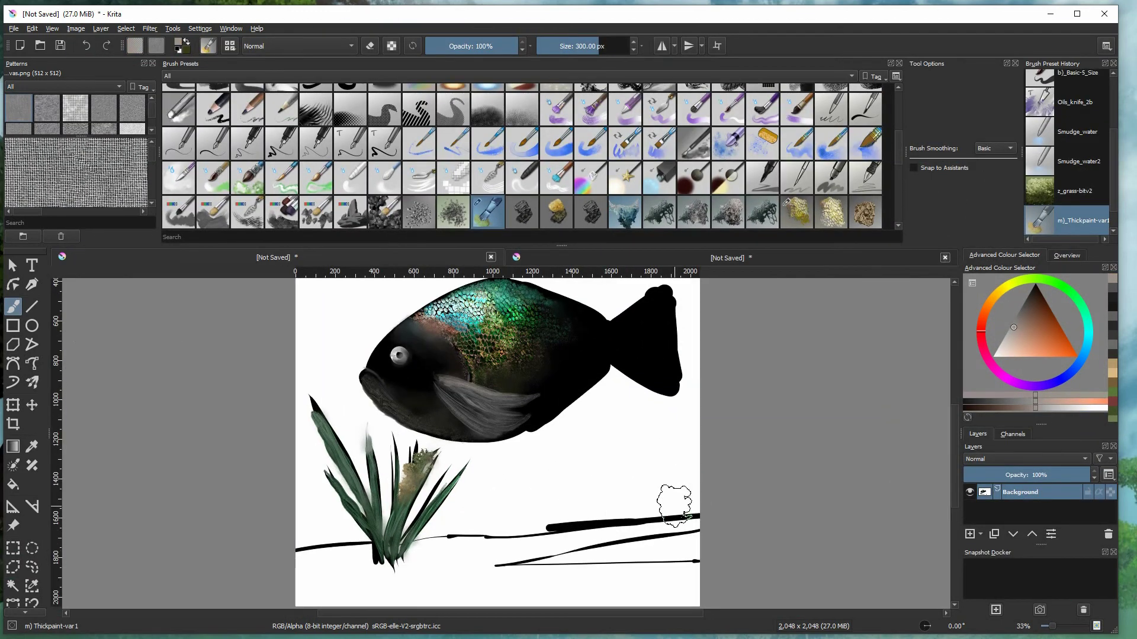
scroll(674, 504, up, 1)
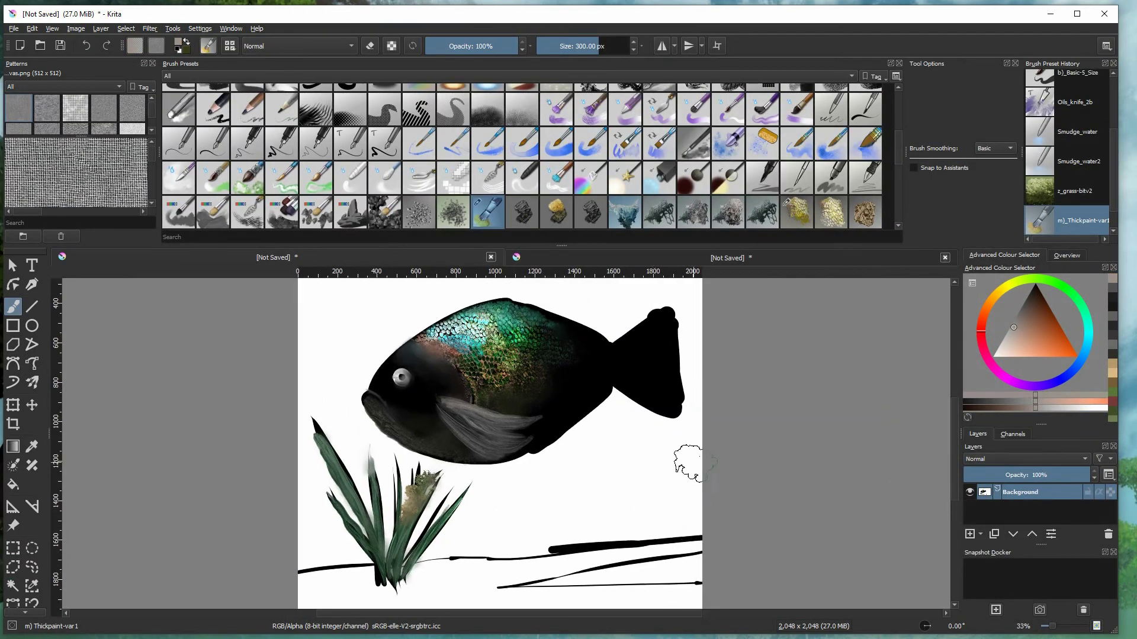
key(plus)
scroll(598, 445, up, 2)
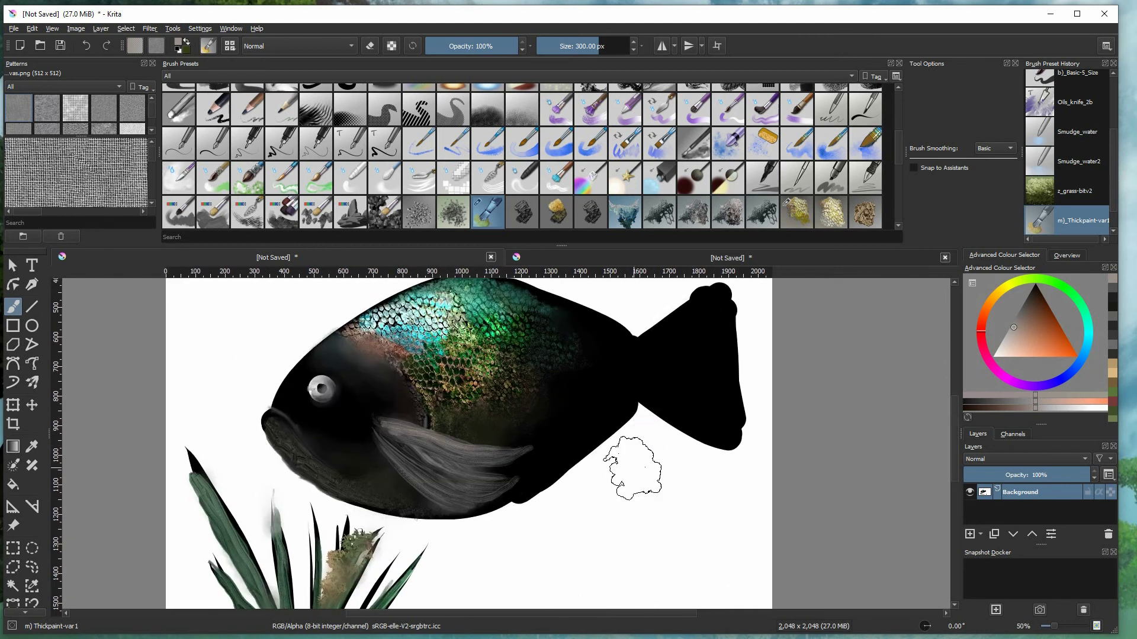
scroll(617, 477, down, 2)
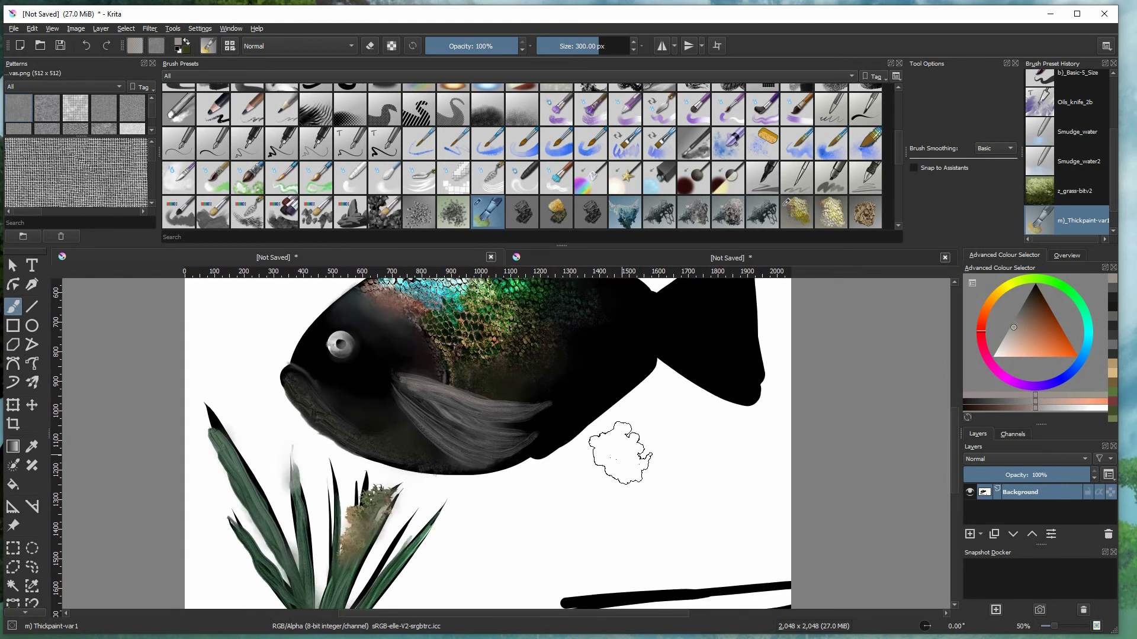
scroll(610, 463, up, 2)
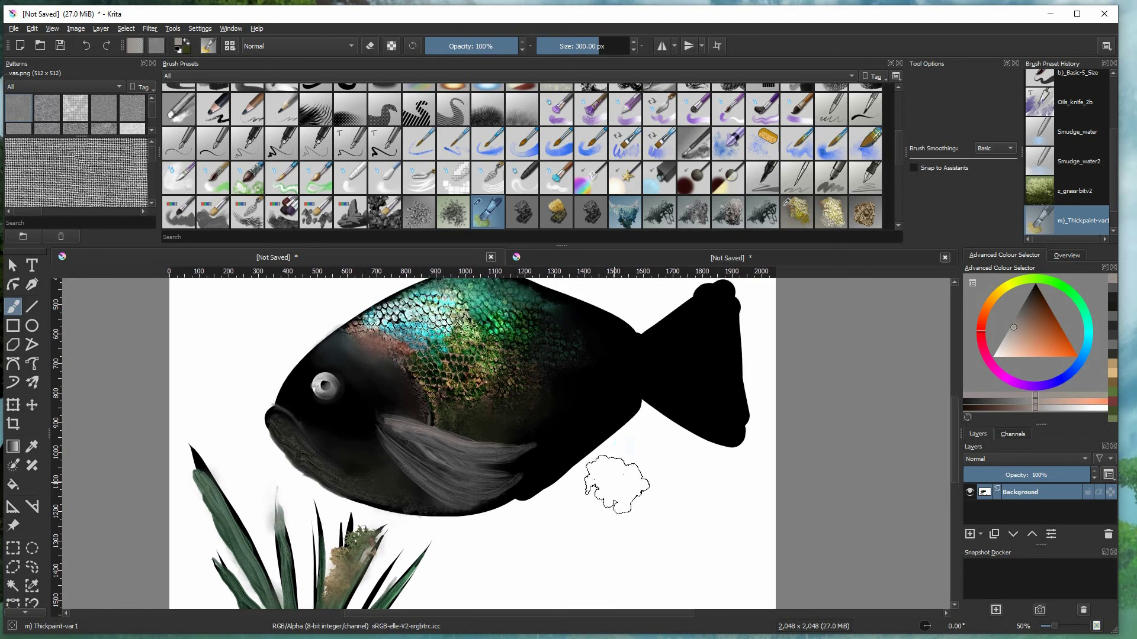
View the brush modes available for the m) Thickpaint-var1 brush tip, keeping Lightness Map
click(208, 46)
click(290, 137)
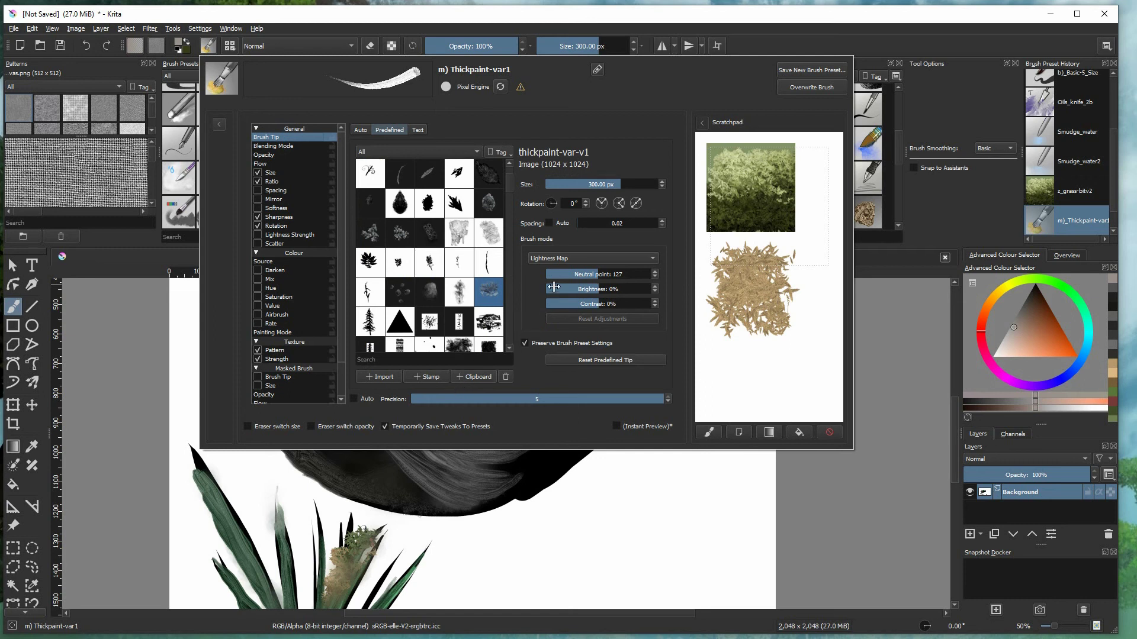
click(553, 260)
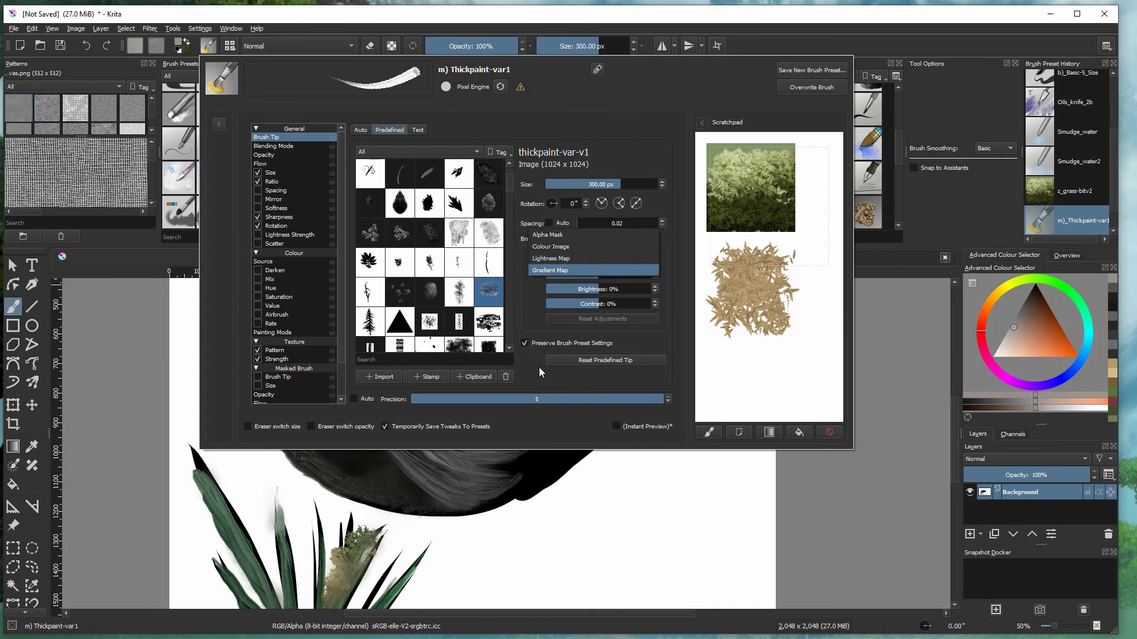
click(568, 382)
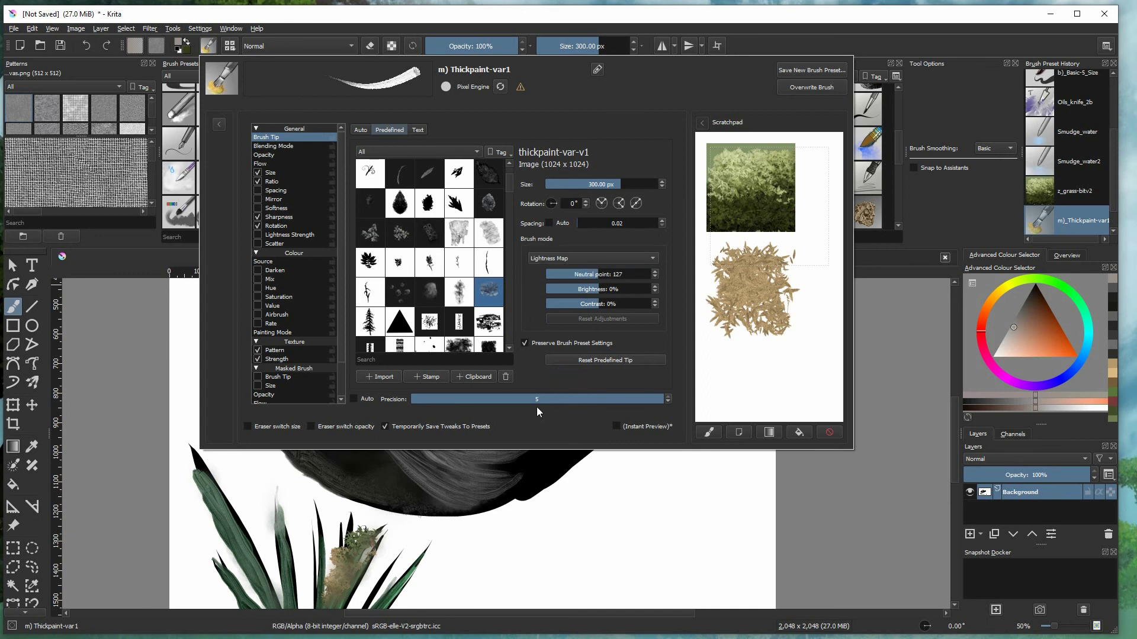